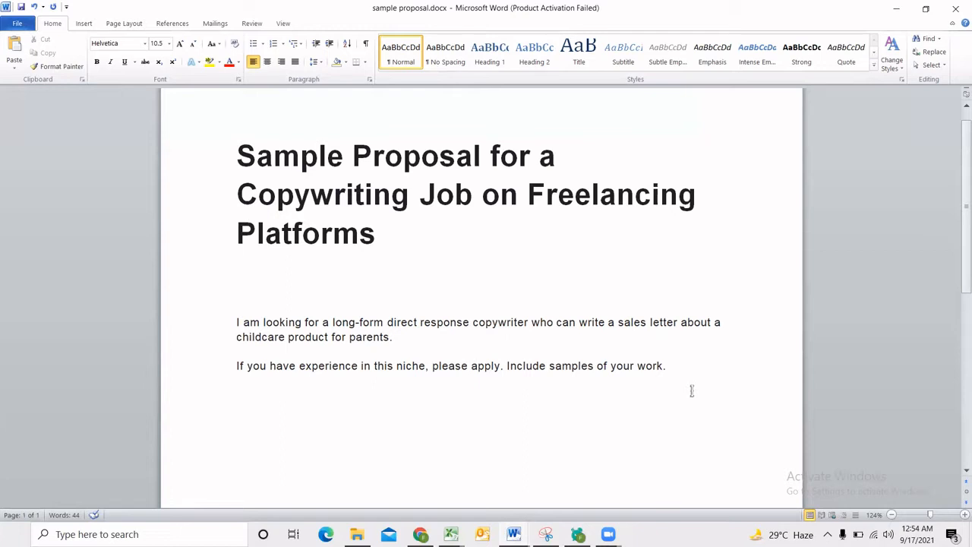
Examine the job post for the copywriter type, sales letter, childcare product, niche experience and work samples requested.
scroll(540, 344, down, 1)
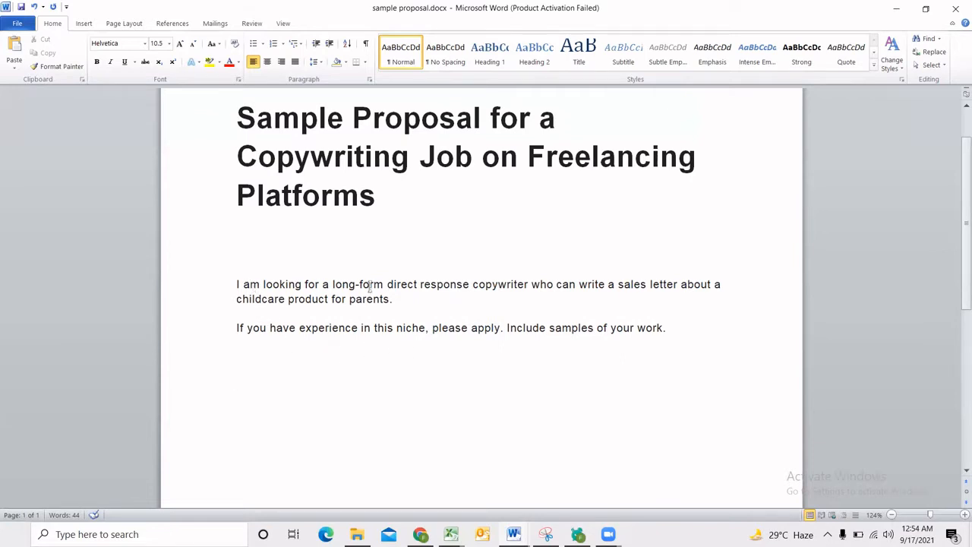
drag(387, 284, 529, 286)
click(531, 307)
drag(608, 284, 666, 285)
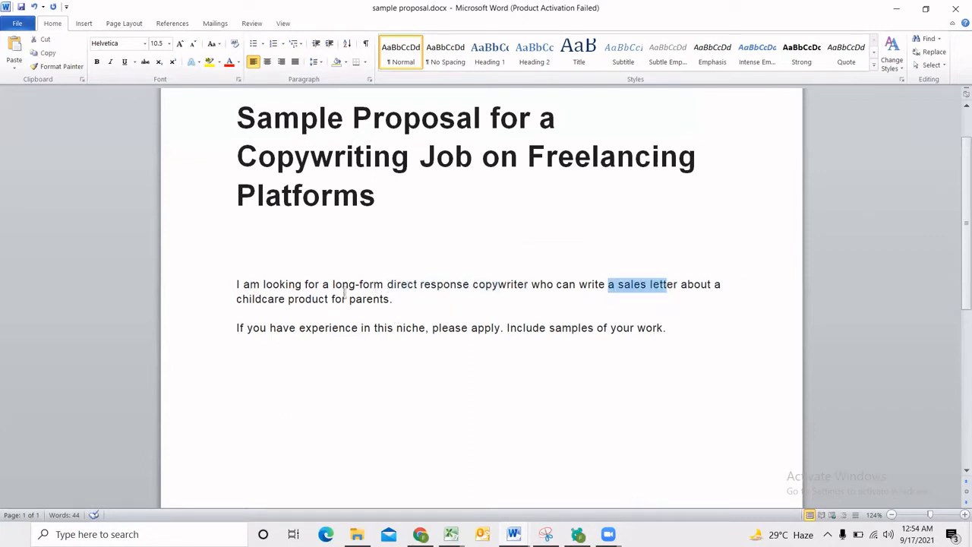
click(251, 300)
drag(251, 302, 330, 300)
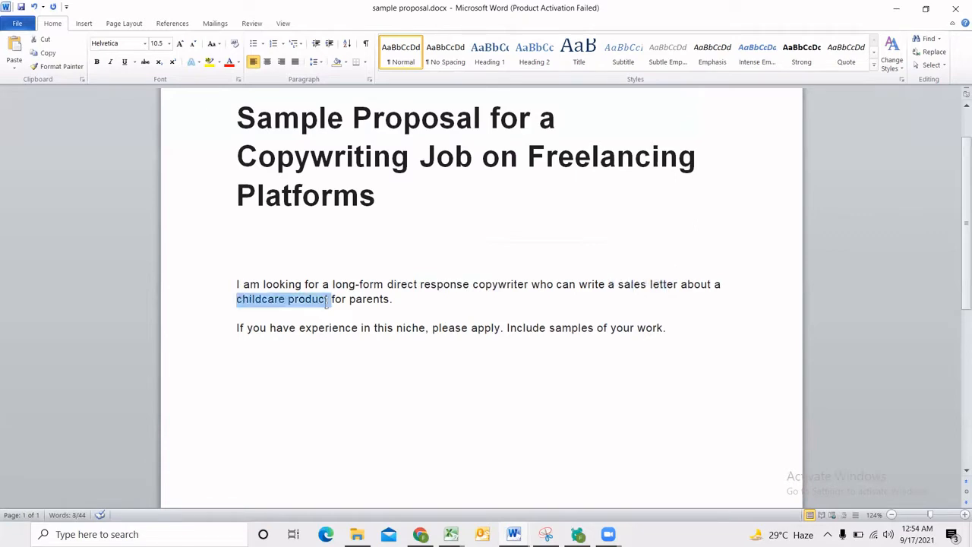
click(379, 302)
drag(387, 287, 497, 292)
click(498, 291)
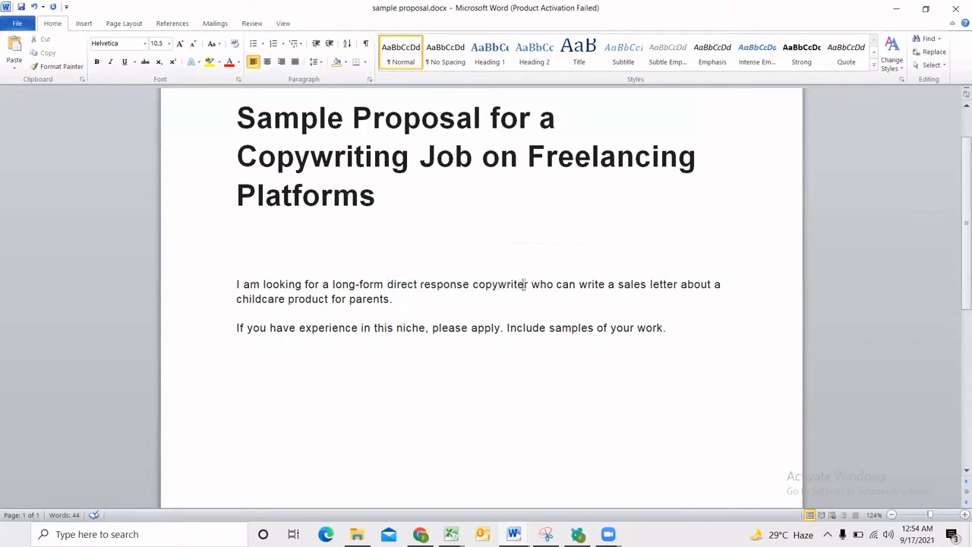
drag(528, 284, 388, 287)
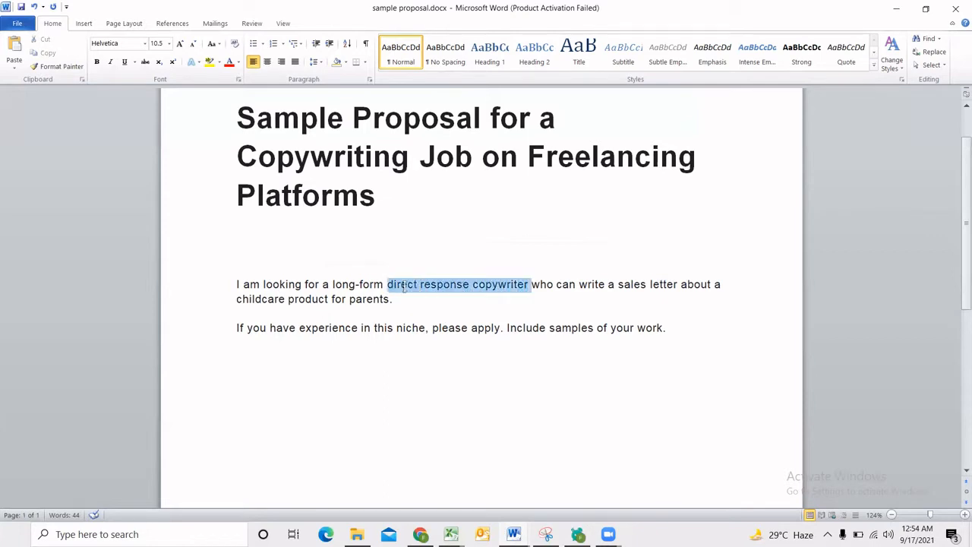
click(530, 311)
drag(608, 287, 670, 285)
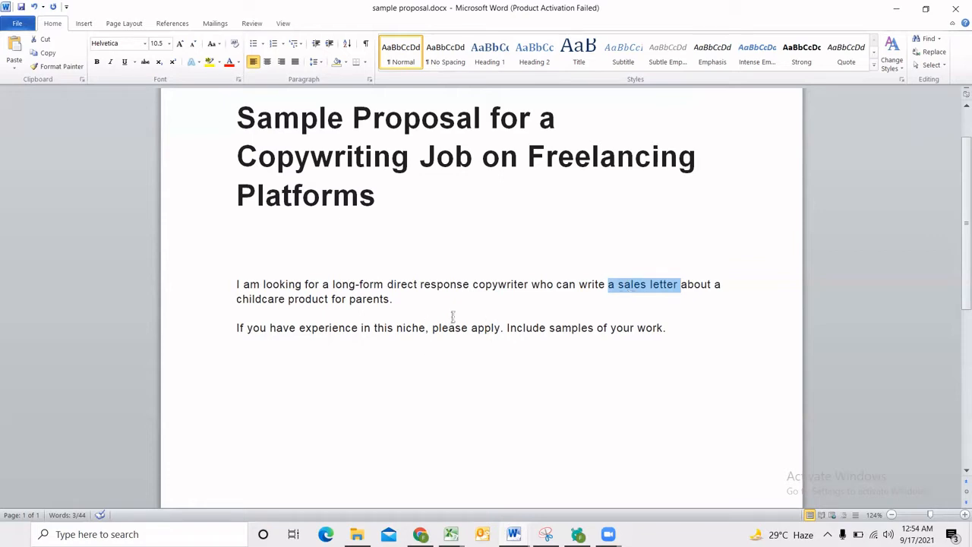
click(671, 328)
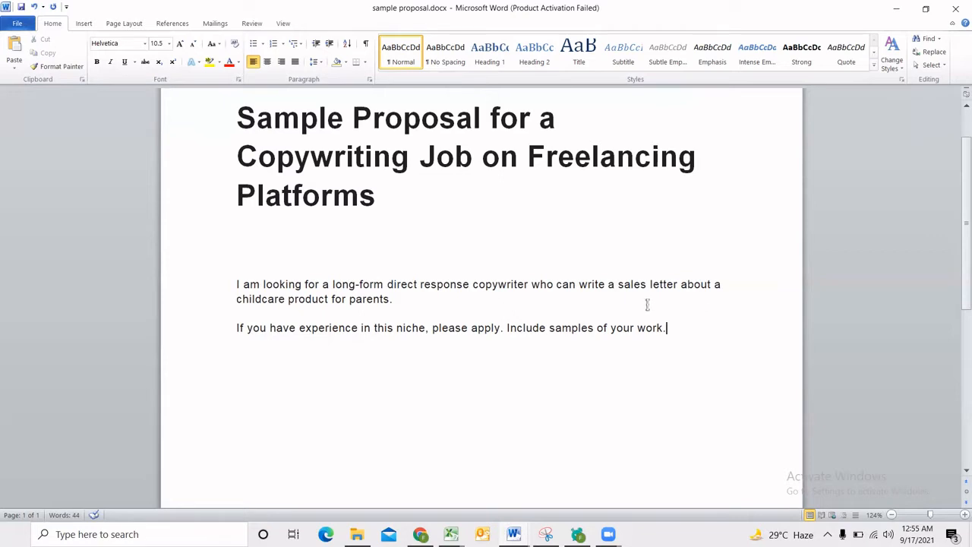
click(228, 332)
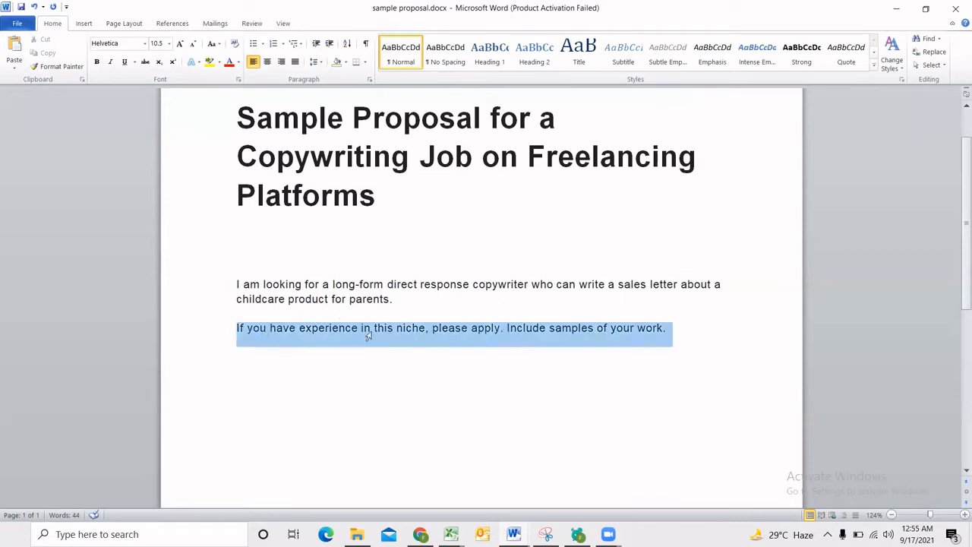
click(448, 338)
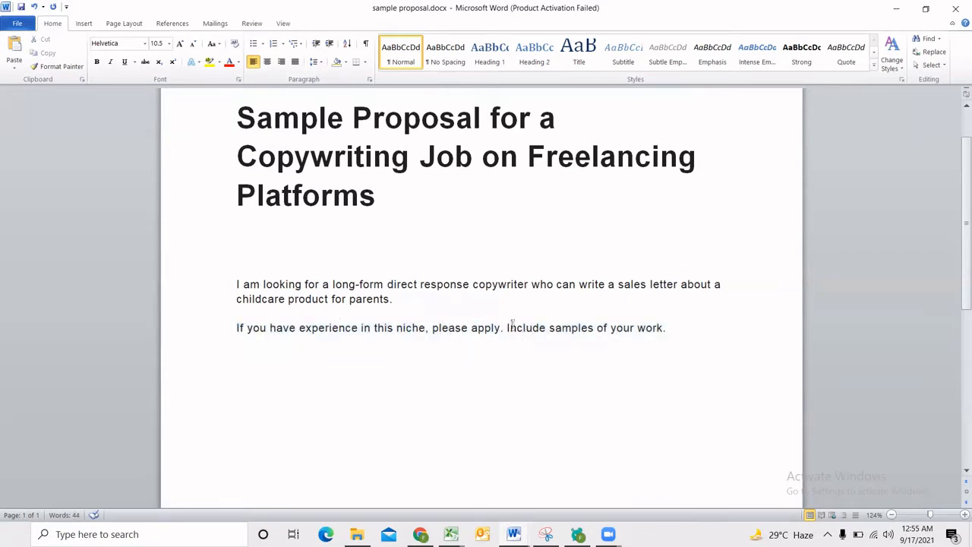
drag(510, 328, 662, 330)
Add the note "Most important data point: childcare products" below the job post.
click(682, 334)
key(Return)
key(Return)
text(Most important data p)
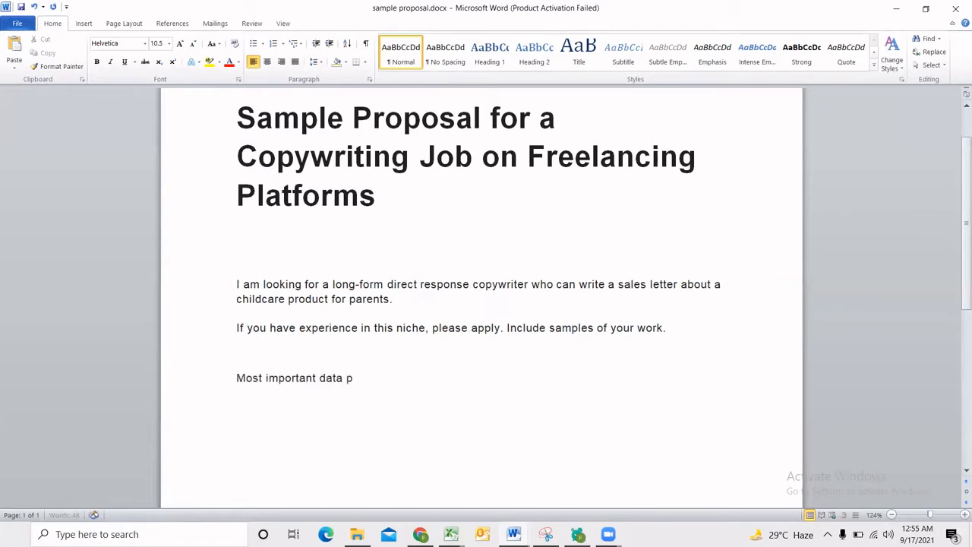
text(oint: childcae)
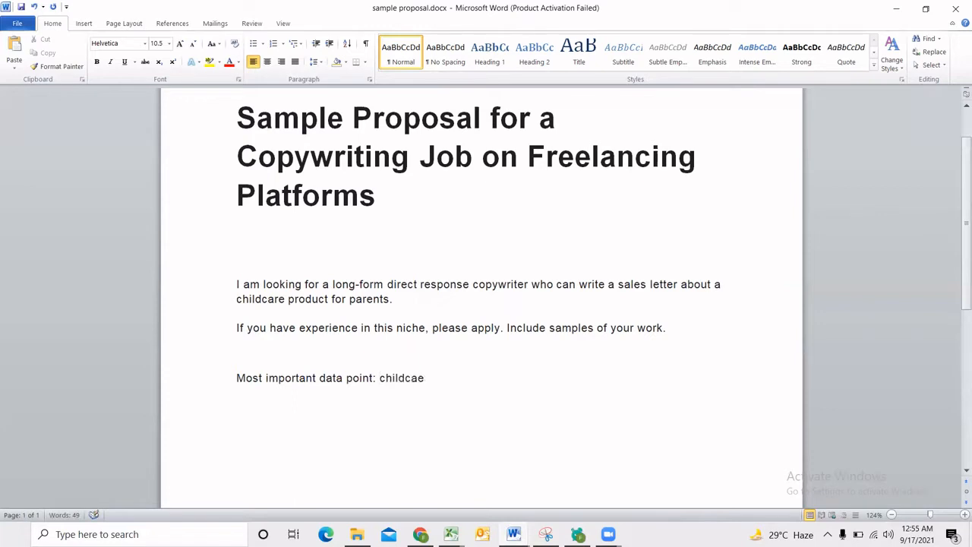
key(BackSpace)
text(re prodcuts)
key(BackSpace)
key(BackSpace)
key(BackSpace)
key(BackSpace)
key(BackSpace)
text(ucts)
drag(486, 377, 386, 378)
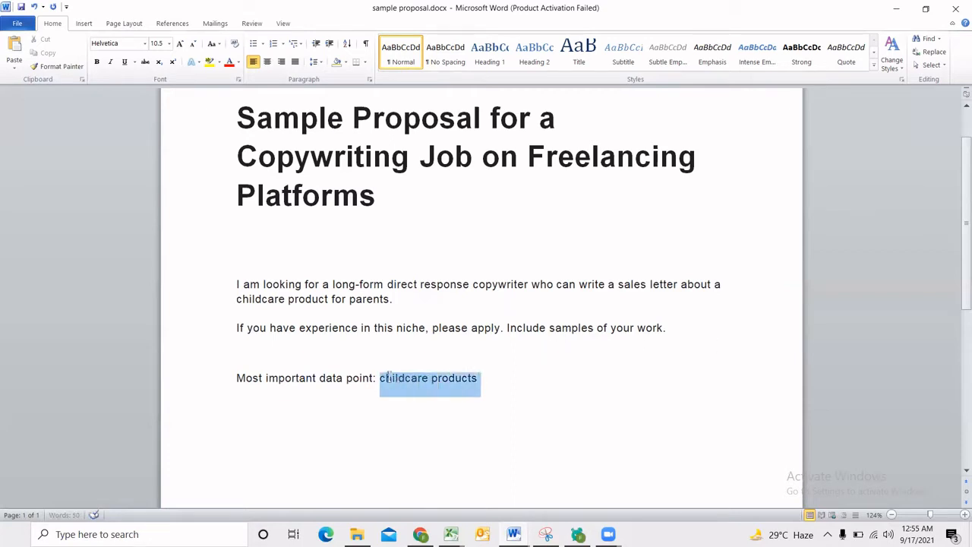
click(525, 390)
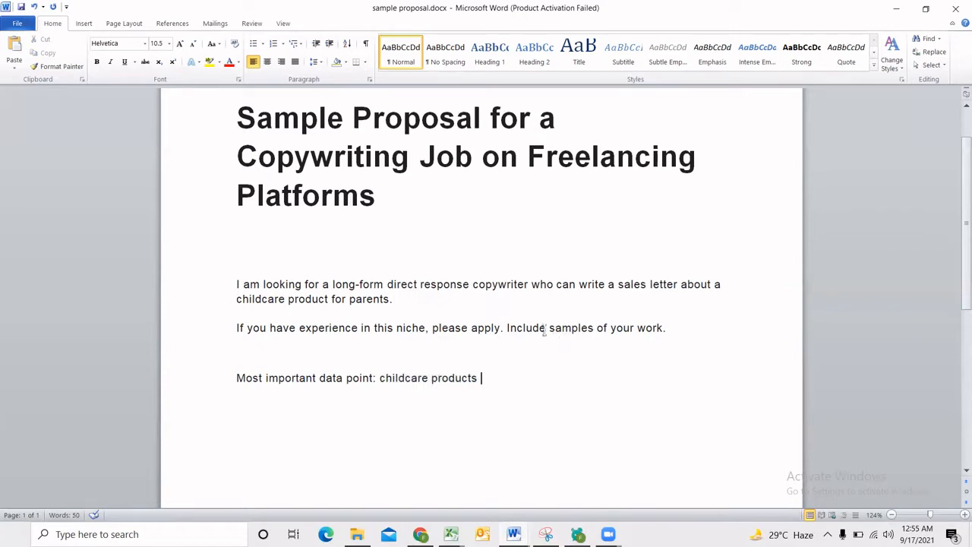
Review the request for work samples and add the line "Assumption: no experience in copywriting" below the data point note.
drag(548, 329, 679, 331)
click(553, 363)
click(547, 377)
key(Return)
key(Return)
text(assumption)
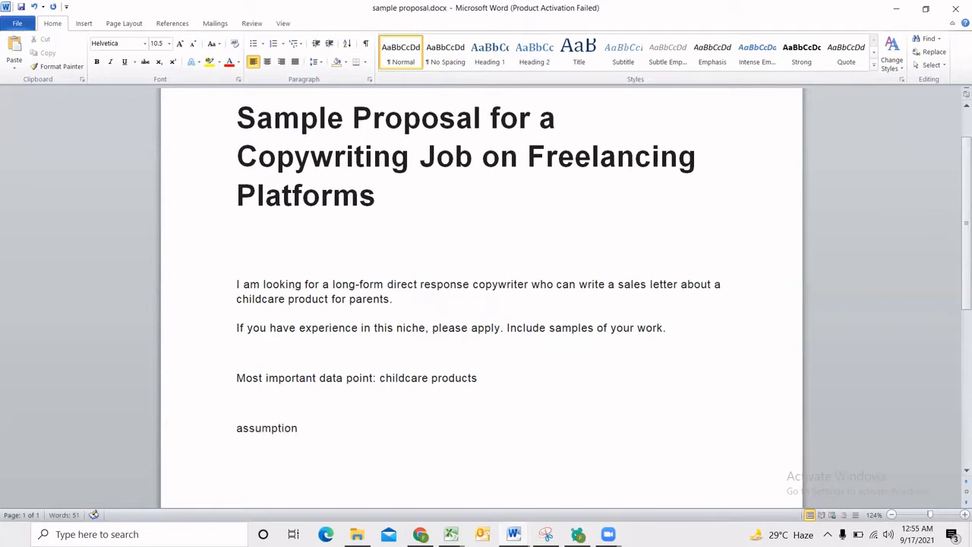
text(: no experie)
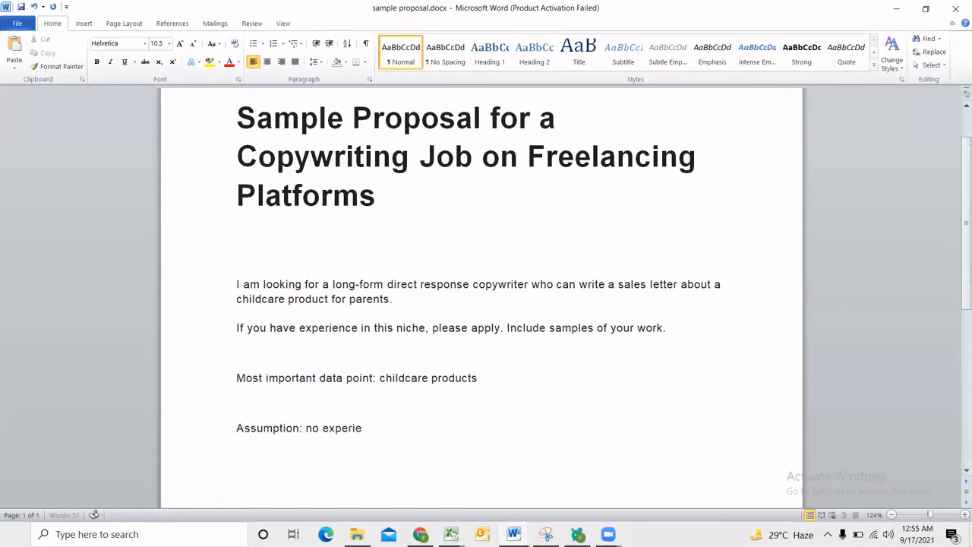
text(nce in copywriting)
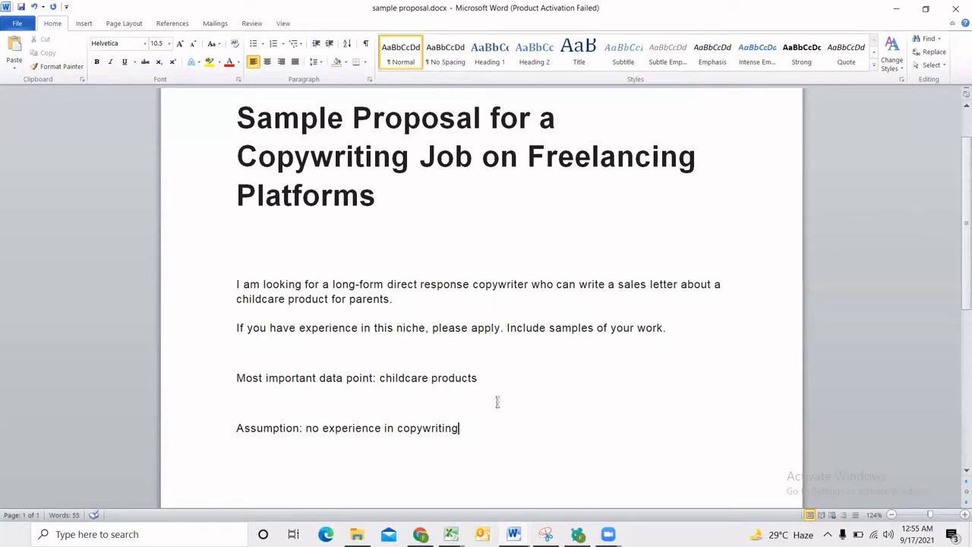
Delete the data point and assumption notes below the job post.
drag(668, 328, 536, 329)
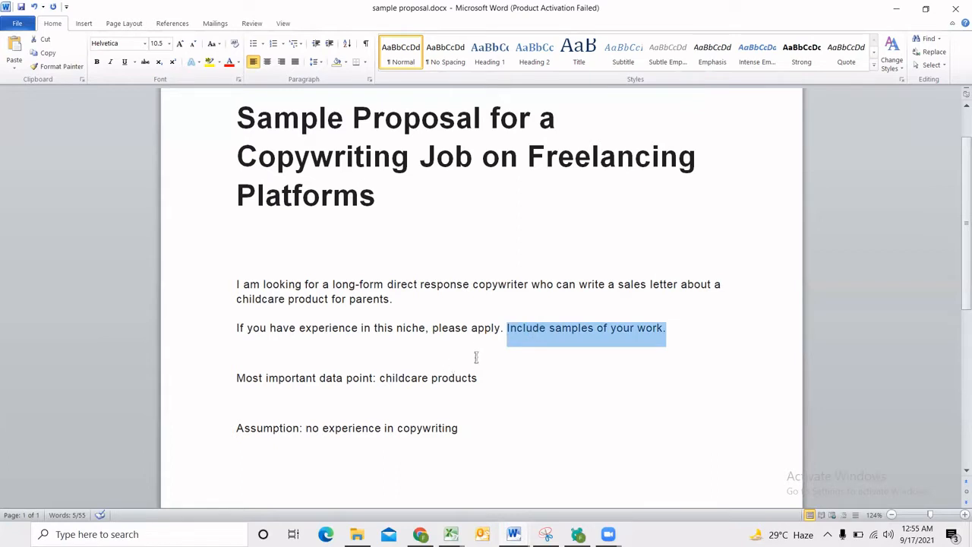
click(526, 366)
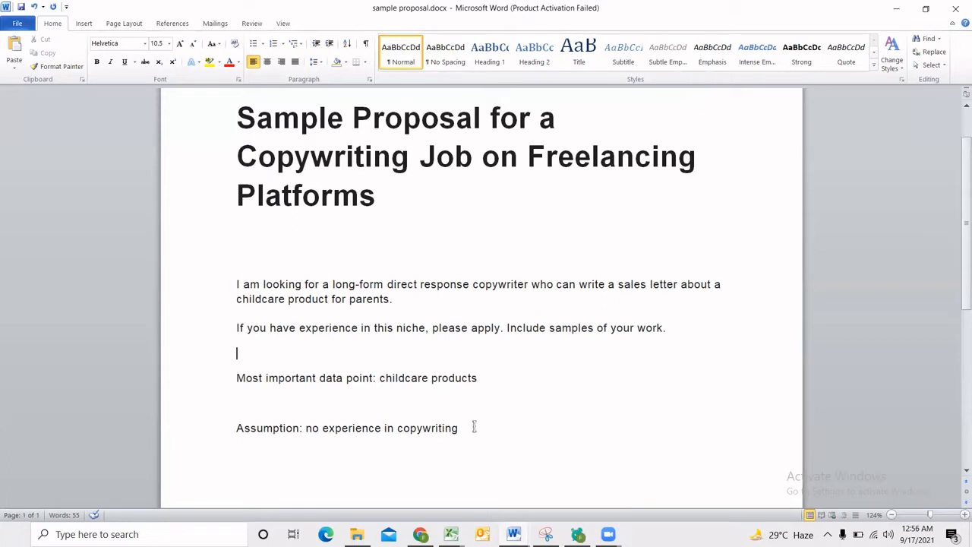
drag(501, 430, 265, 377)
key(Delete)
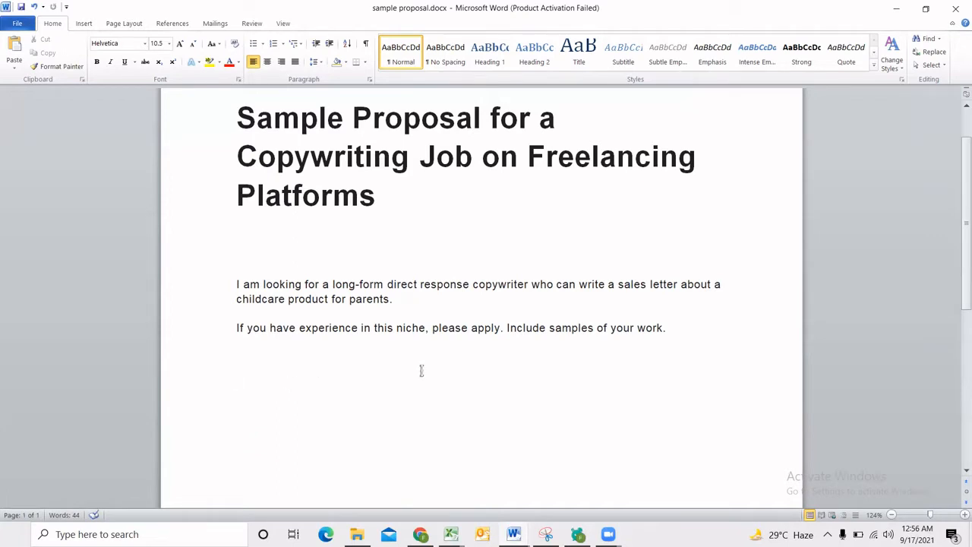
Try a note reading "Free sample article" under the job post and erase it.
text(Free sample ar)
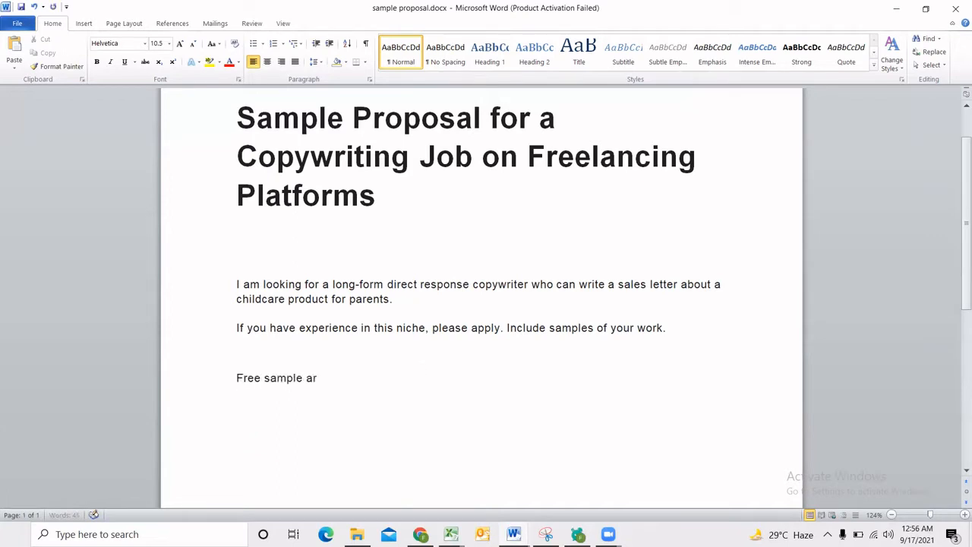
text(ticle)
key(BackSpace)
key(BackSpace)
key(BackSpace)
key(BackSpace)
key(BackSpace)
key(BackSpace)
key(BackSpace)
key(BackSpace)
key(BackSpace)
key(BackSpace)
key(BackSpace)
key(BackSpace)
key(BackSpace)
key(BackSpace)
key(BackSpace)
key(BackSpace)
key(BackSpace)
key(BackSpace)
key(BackSpace)
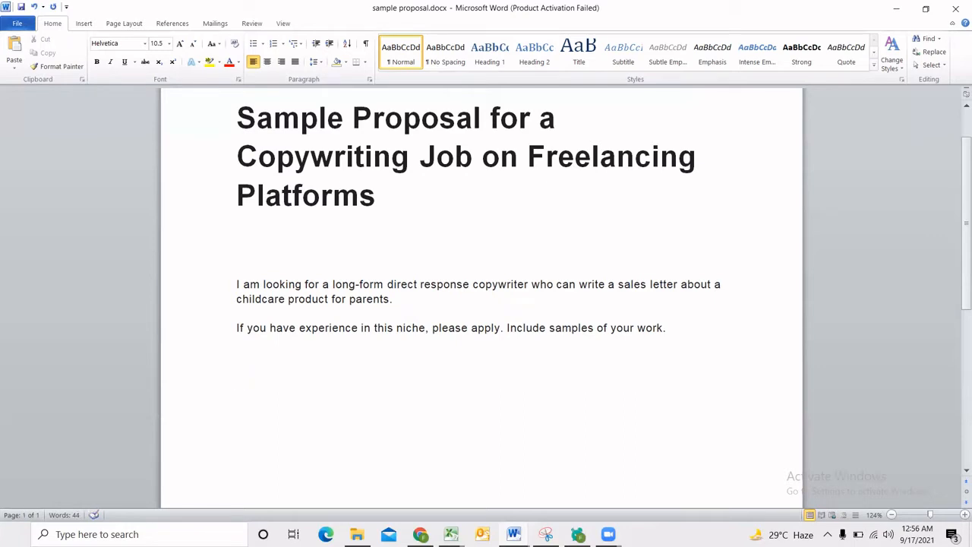
Re-examine the job post's mentions of the childcare product, the sales letter and the samples of work.
key(Return)
click(529, 163)
click(425, 391)
drag(236, 300, 331, 301)
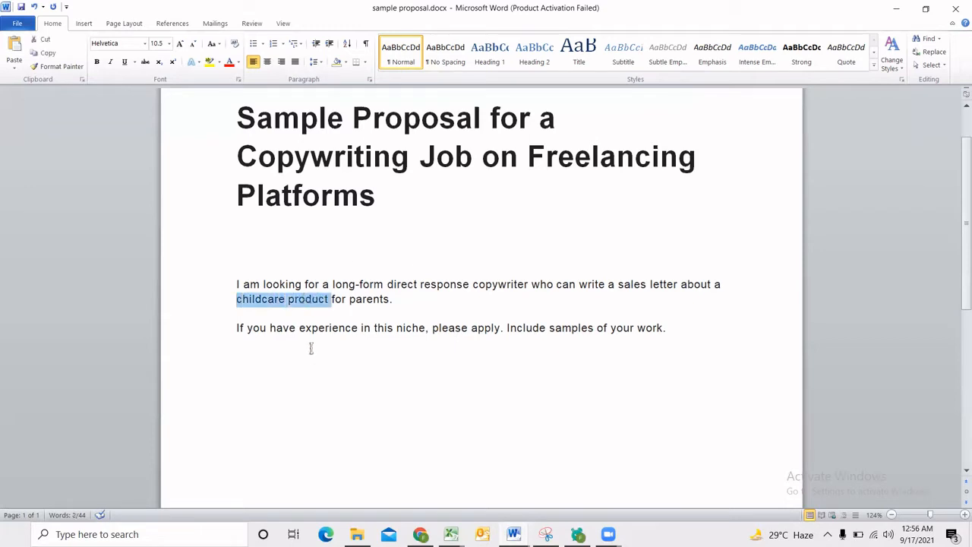
click(281, 308)
drag(235, 300, 331, 301)
click(322, 332)
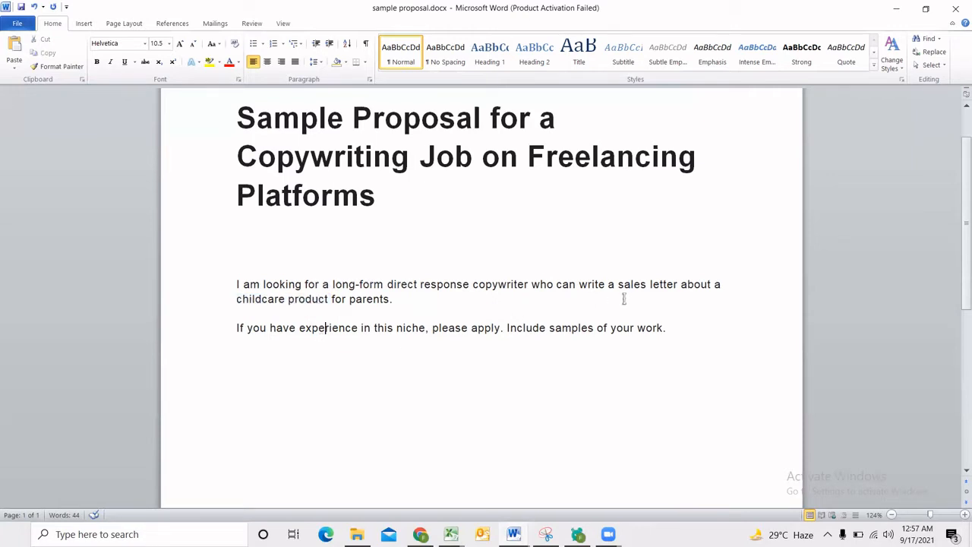
drag(618, 285, 678, 285)
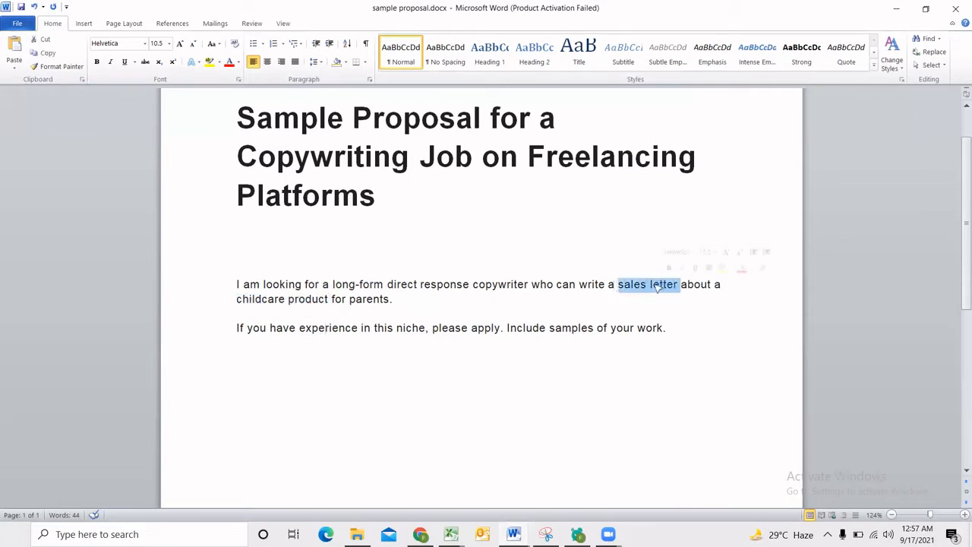
click(356, 423)
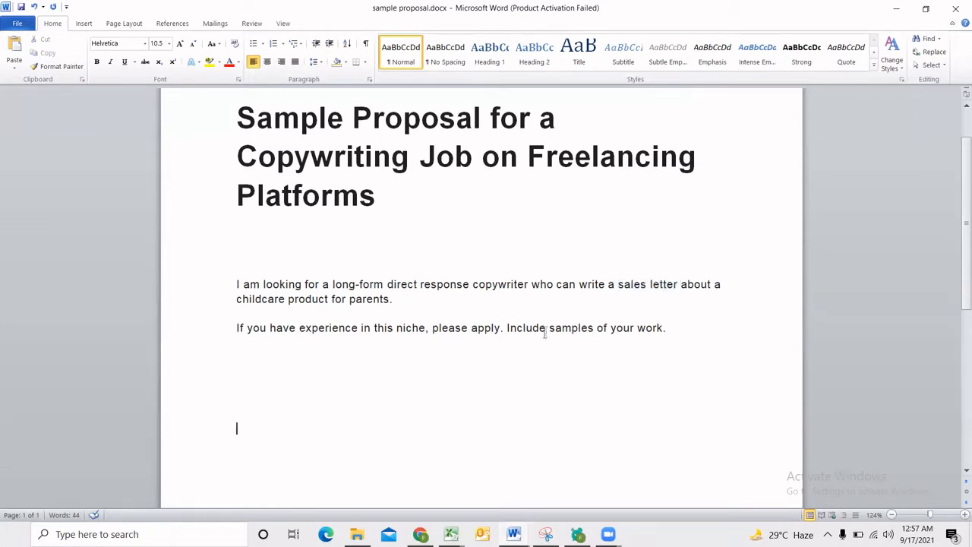
drag(506, 328, 638, 330)
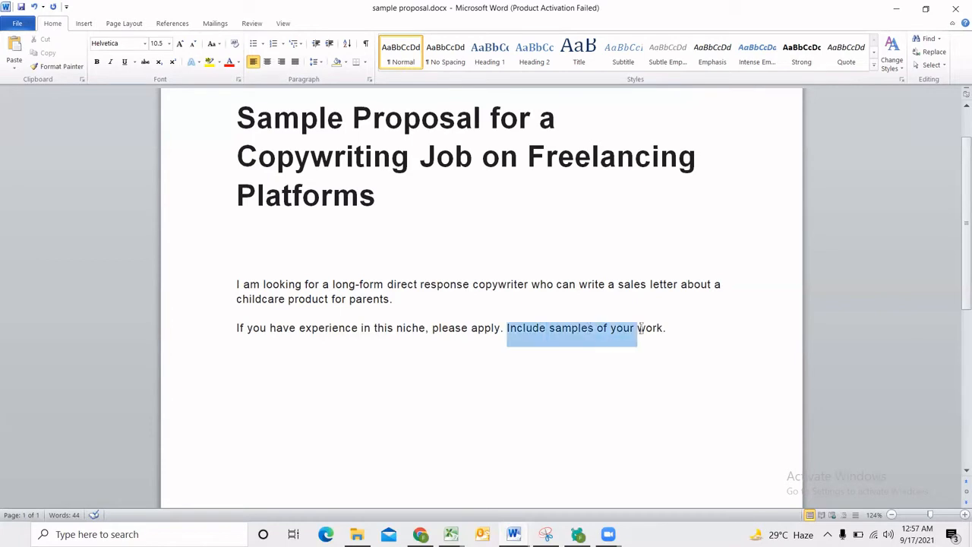
click(438, 400)
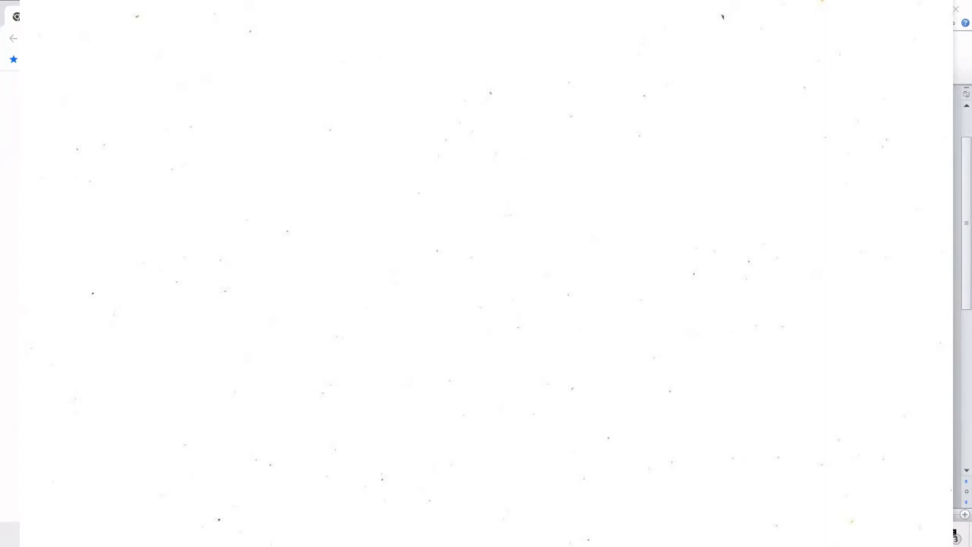
Switch to Chrome, search Google for "childcare products" and open the Amazon and Online Drugstore results in new tabs.
key(Return)
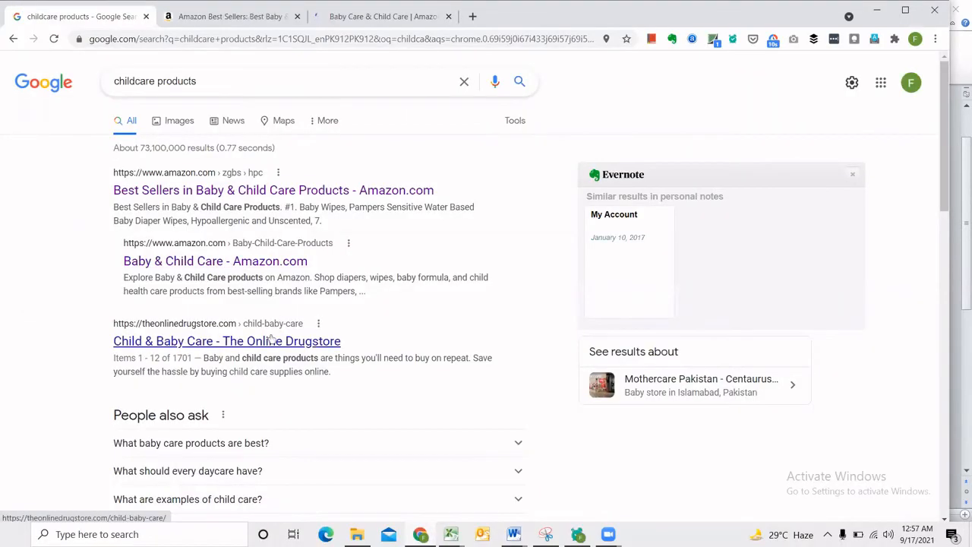
middle_click(271, 340)
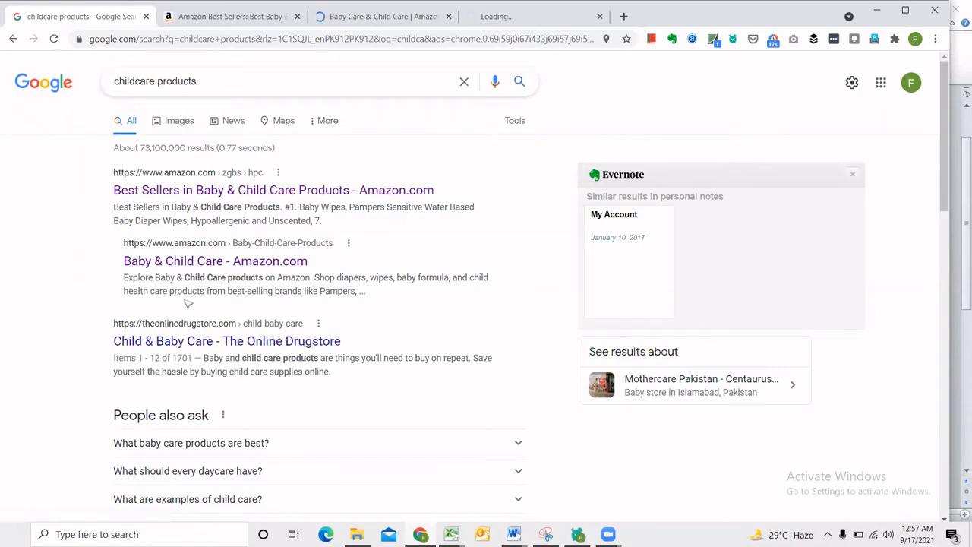
scroll(105, 330, down, 4)
scroll(105, 330, down, 2)
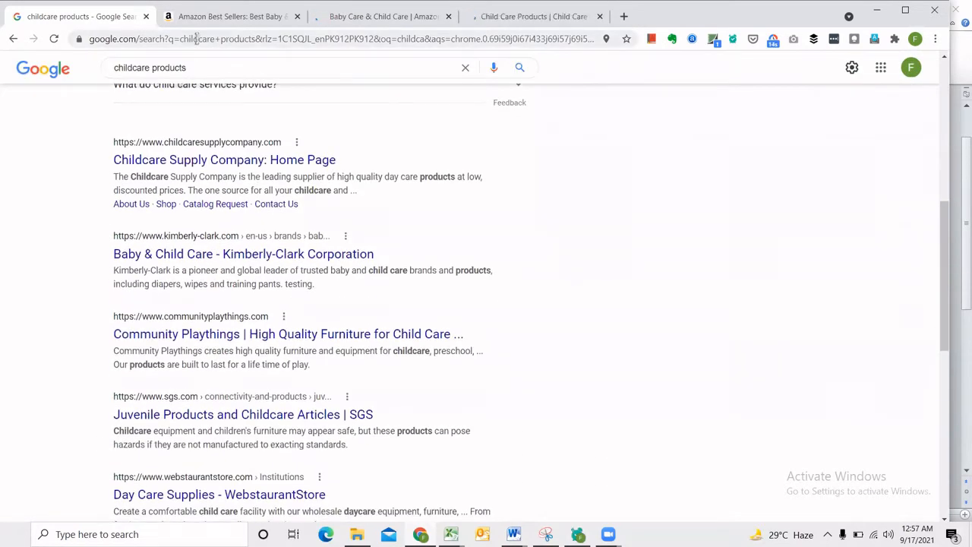
Look through Amazon's Best Sellers in Baby & Child Care Products for product examples.
click(222, 15)
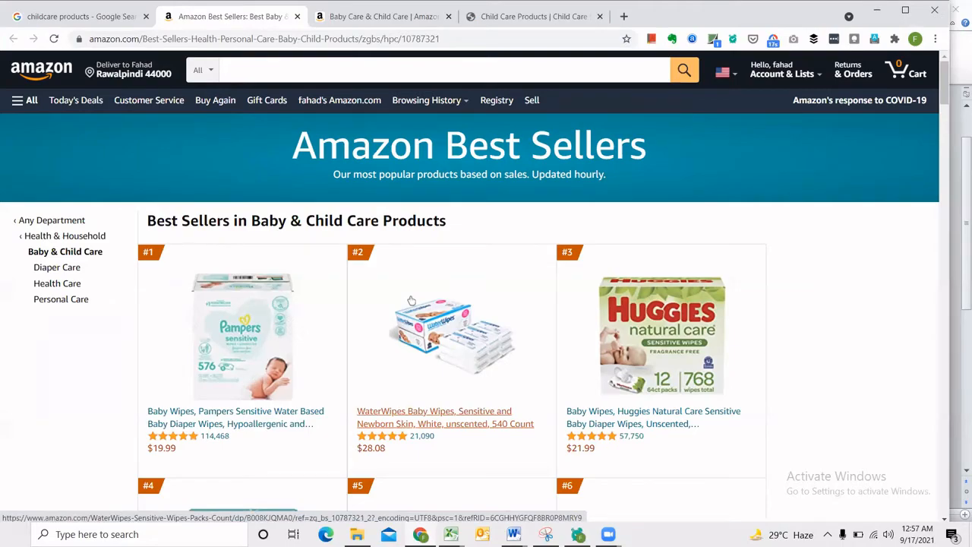
scroll(426, 304, down, 1)
scroll(422, 311, down, 20)
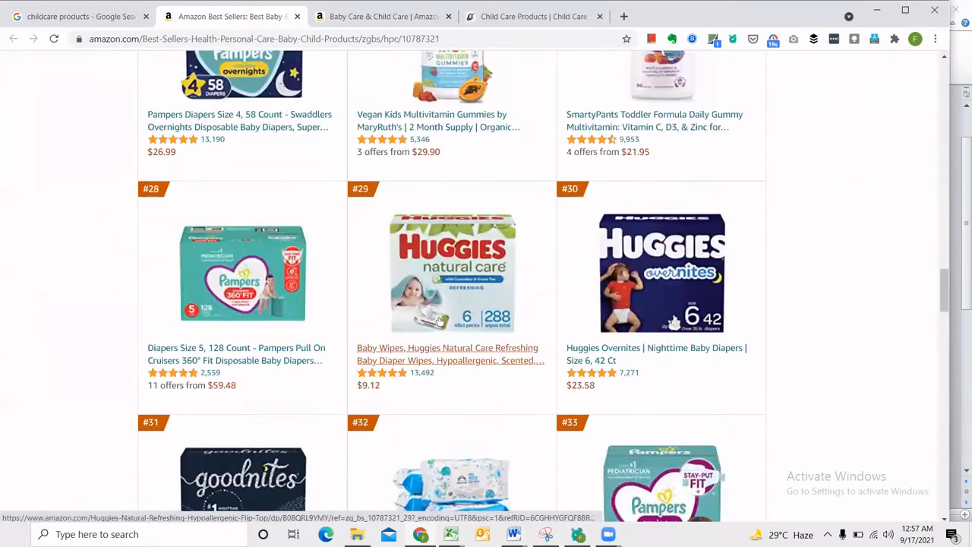
scroll(440, 319, down, 3)
scroll(456, 297, up, 2)
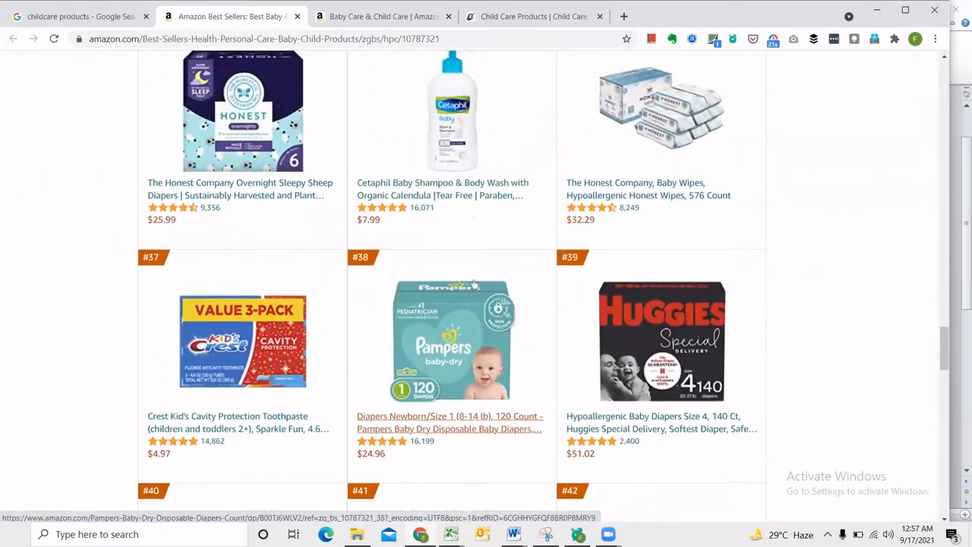
scroll(455, 284, down, 8)
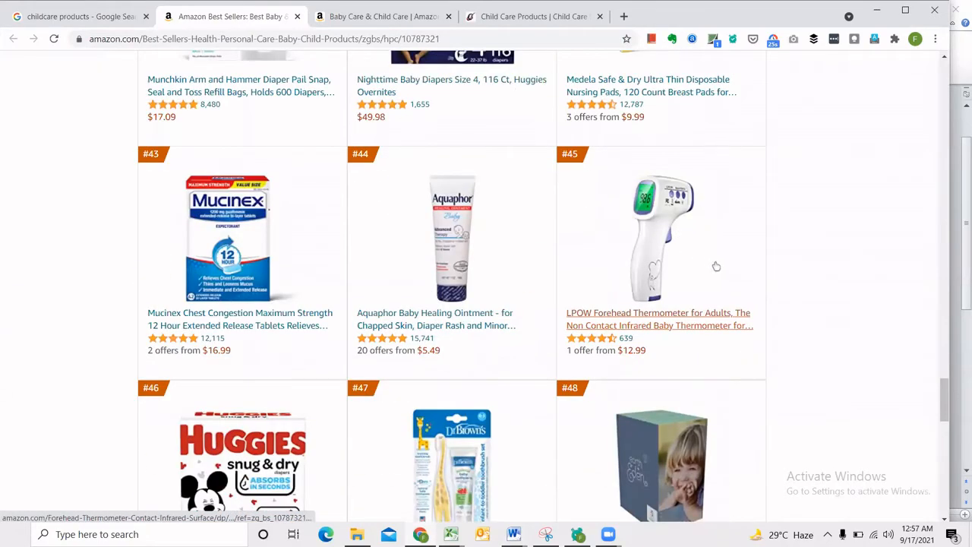
scroll(608, 269, down, 3)
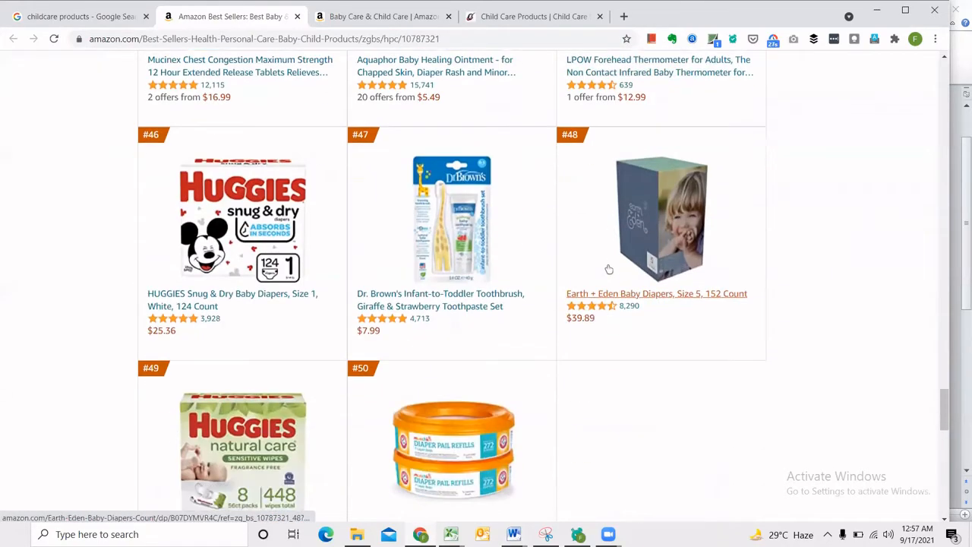
Finish looking through Amazon's best-seller page and switch to the sample proposal document in Word.
scroll(608, 269, down, 4)
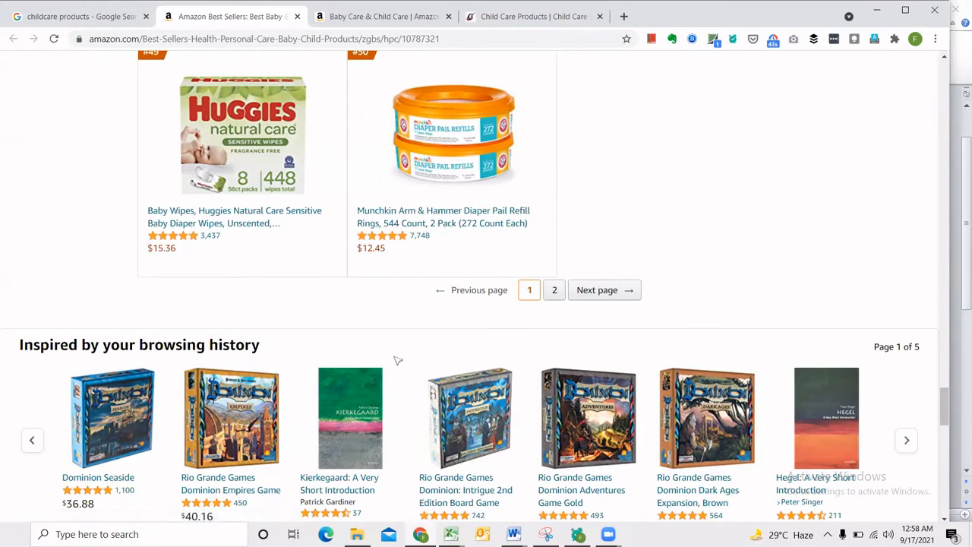
click(514, 533)
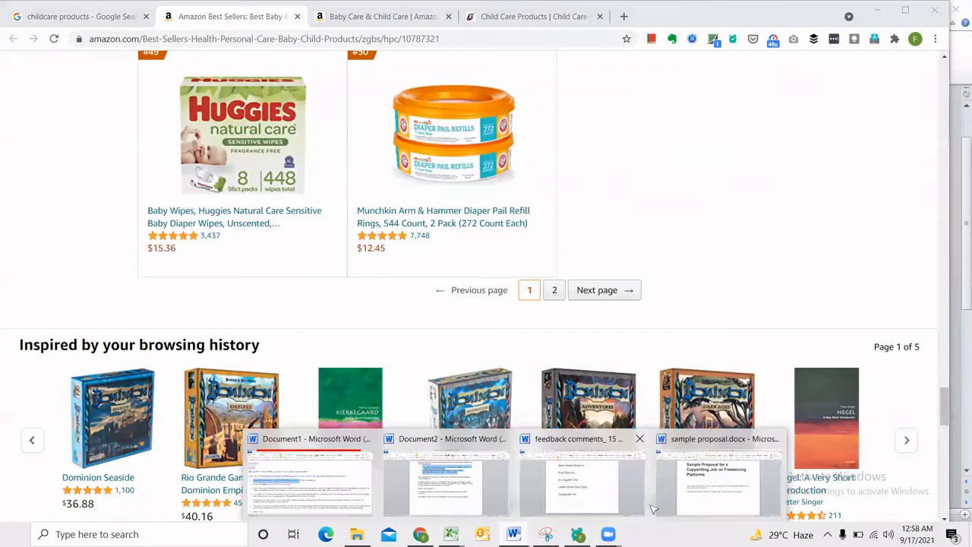
click(714, 482)
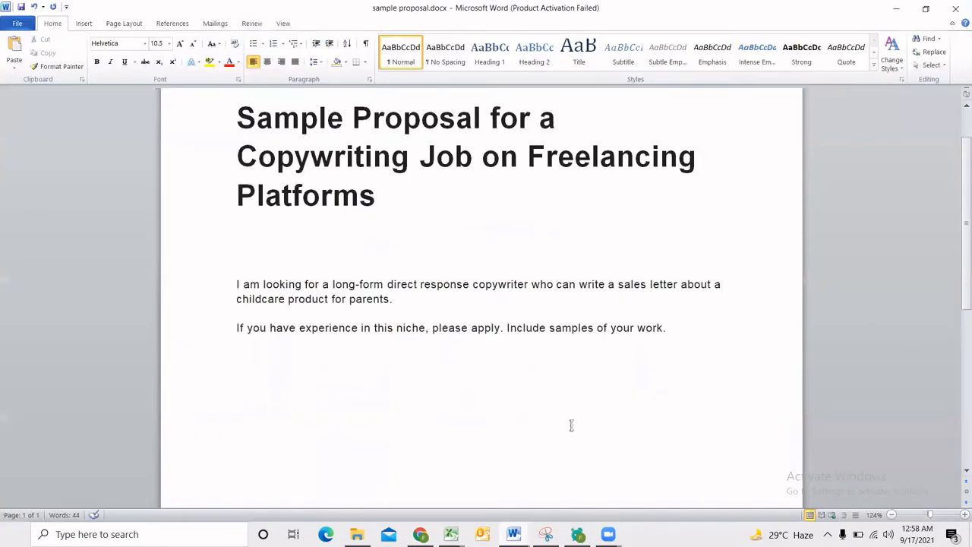
Try a note reading "Baby monitor" under the job post and erase it.
text(Baby monitor)
key(Return)
key(Return)
drag(315, 385, 217, 379)
click(267, 410)
triple_click(267, 384)
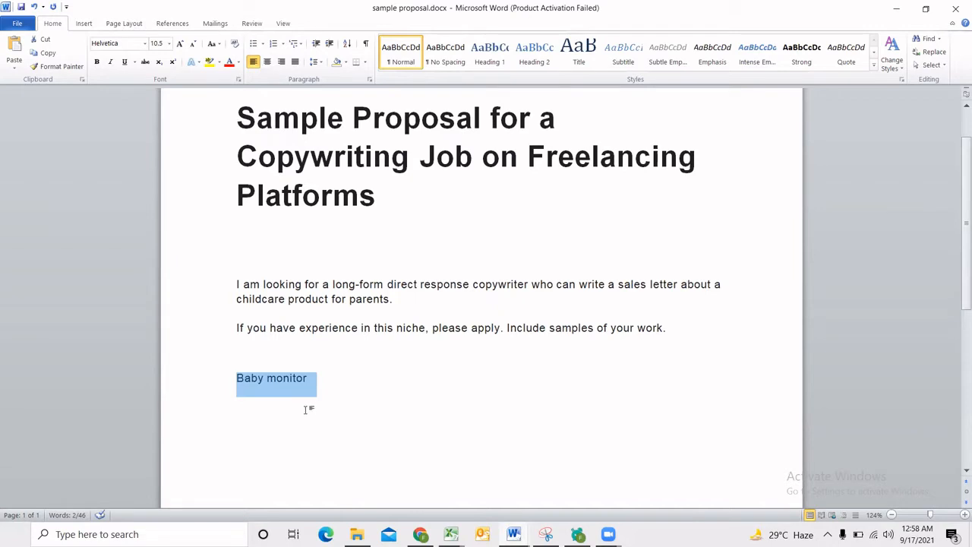
key(BackSpace)
key(Return)
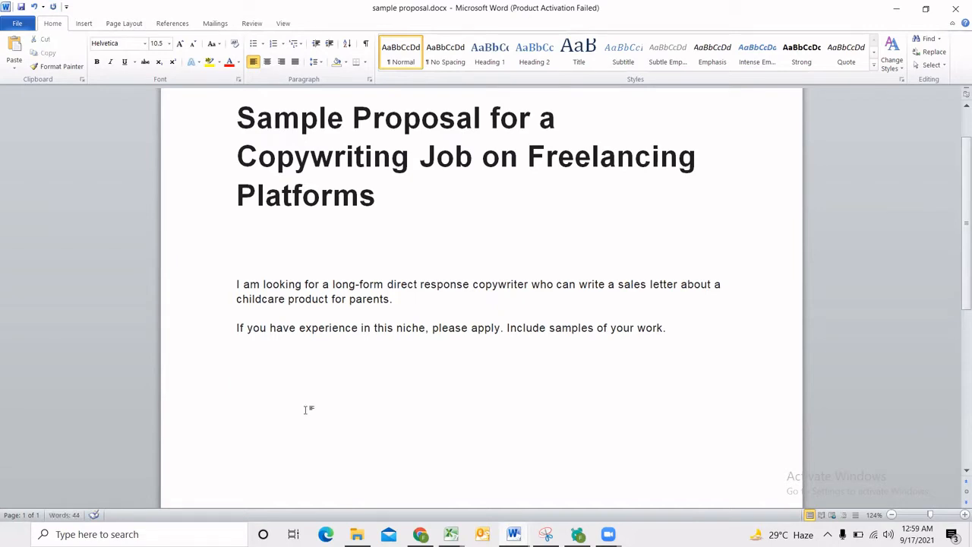
Insert a full-width double-line divider below the job post's request for work samples, with an empty line beneath it.
drag(548, 327, 674, 334)
click(659, 354)
key(Down)
text(=========================================)
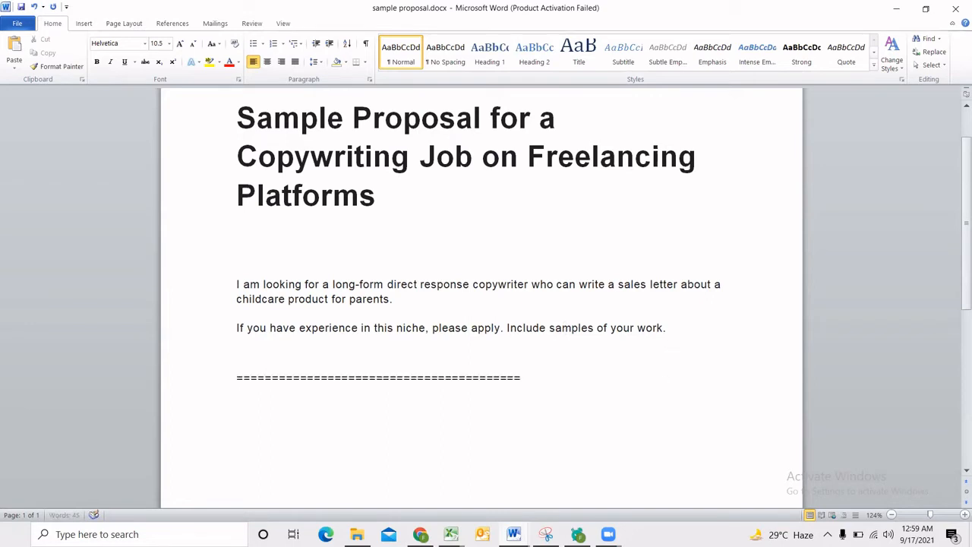
key(Return)
key(Return)
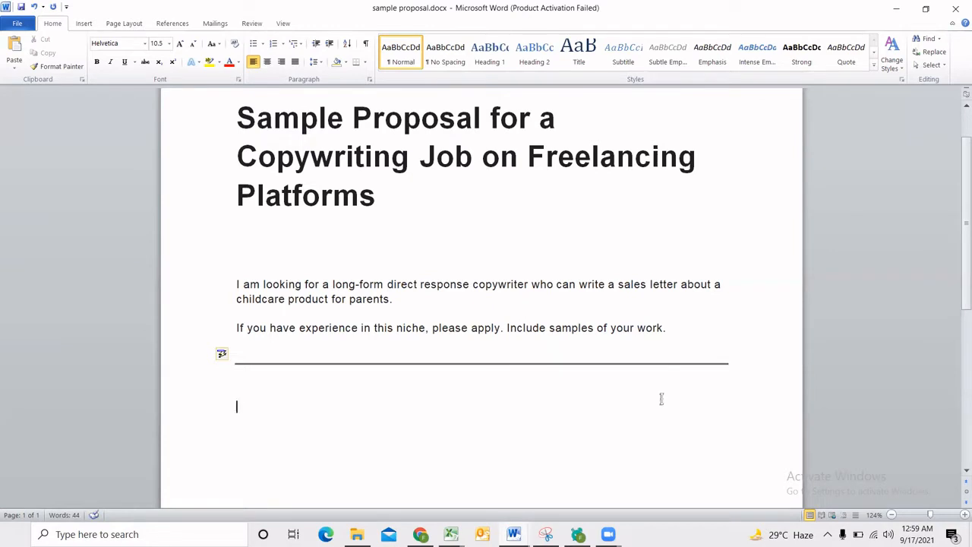
Try a list reading "Humour", "Bait (hook)" and "Short sentences (spacing between sentences)" below the divider and erase it.
text(humour)
key(Return)
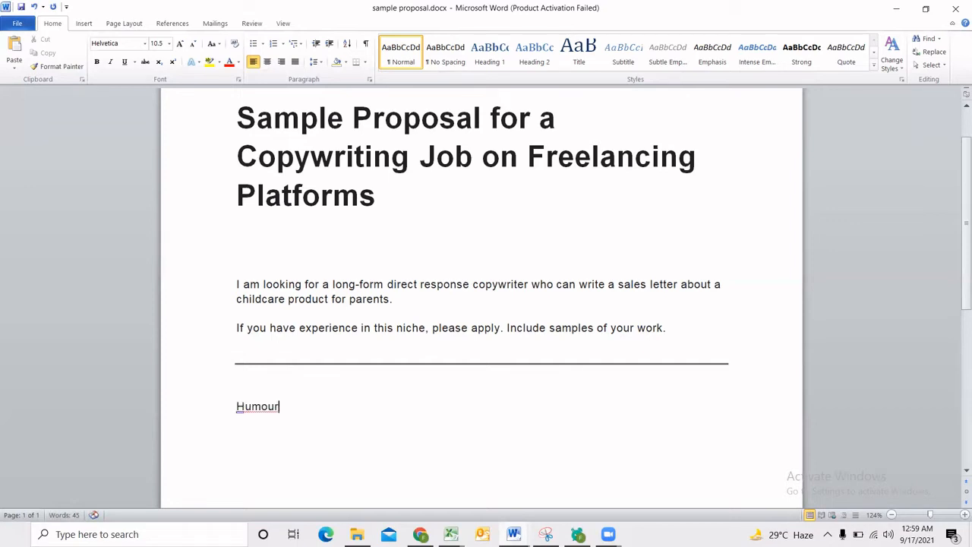
text(bait (hook))
key(Return)
text(Short sentences)
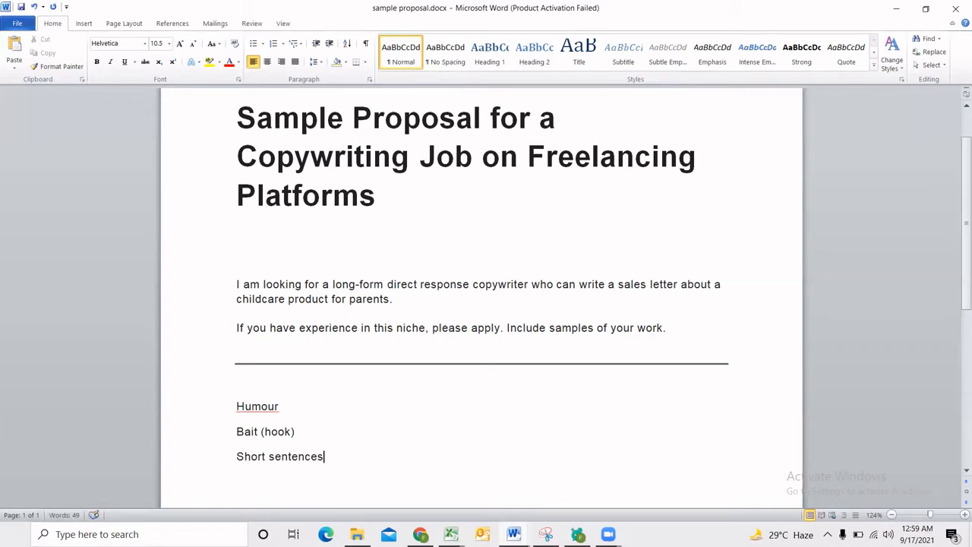
text( (spacing between)
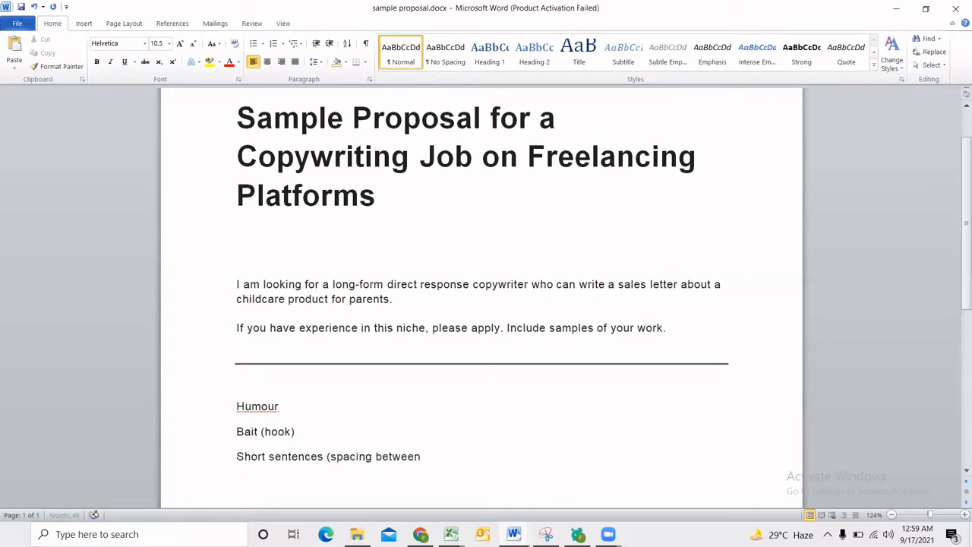
text( sentences))
key(Return)
drag(508, 454, 245, 407)
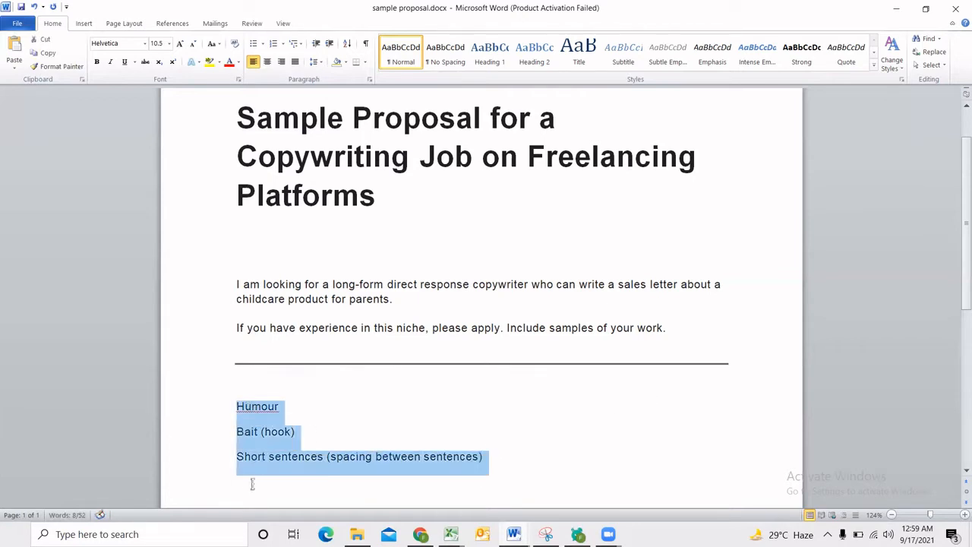
key(Delete)
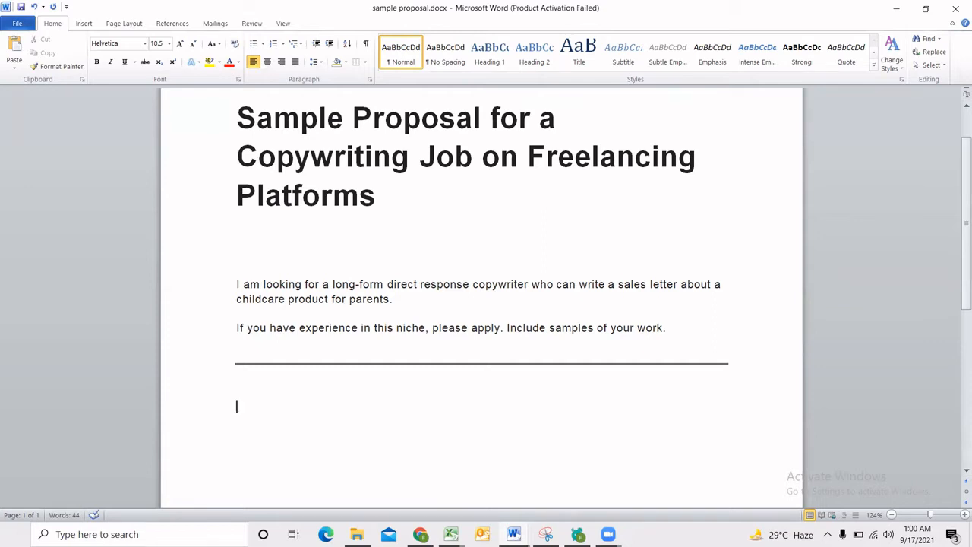
Write the proposal's opening line "I know that feeling." below the divider and review its wording.
text(I)
text(know that fee)
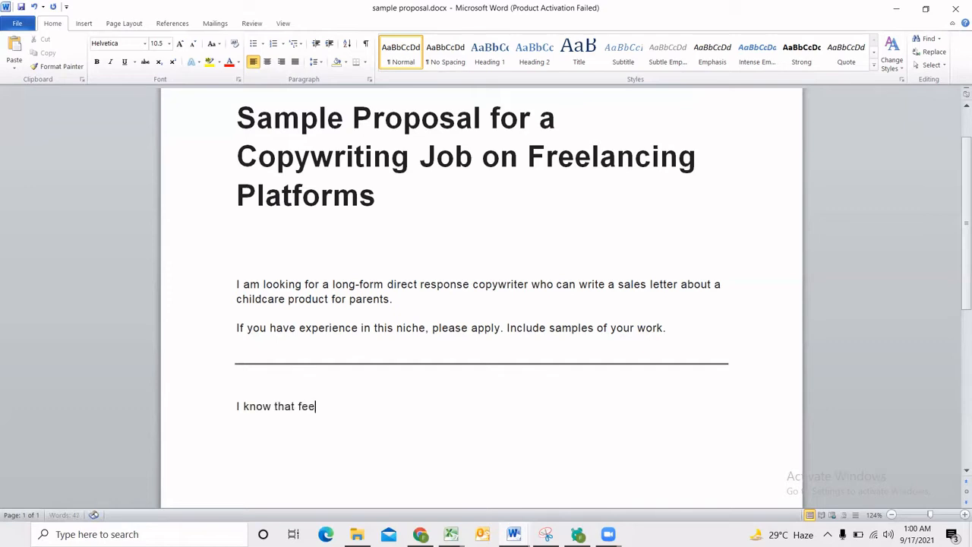
text(ling.)
key(Return)
drag(236, 379, 299, 435)
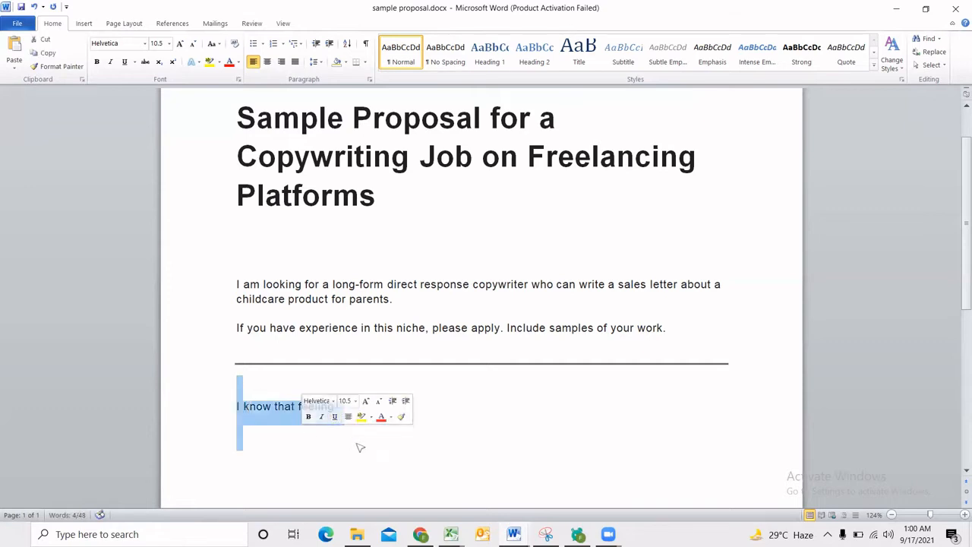
click(304, 434)
click(372, 412)
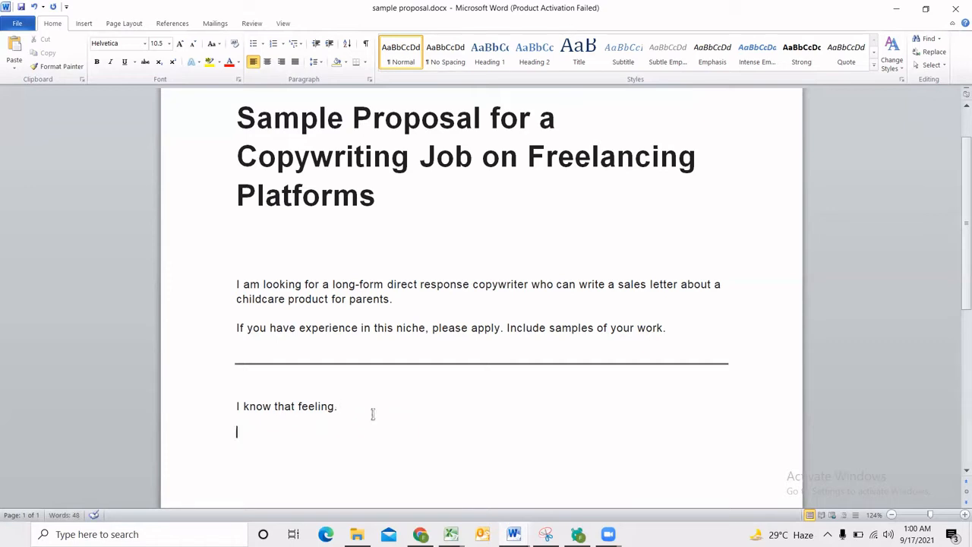
drag(328, 407, 253, 410)
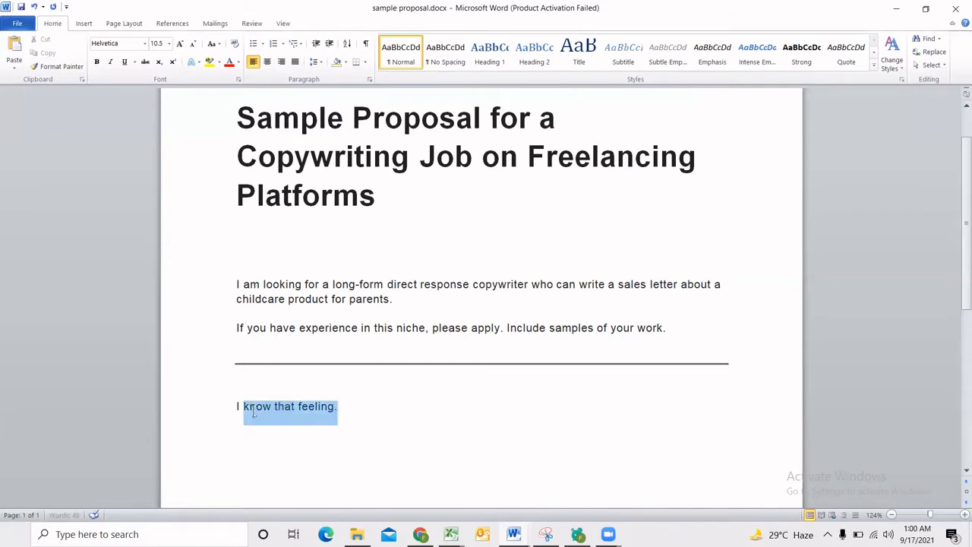
click(255, 411)
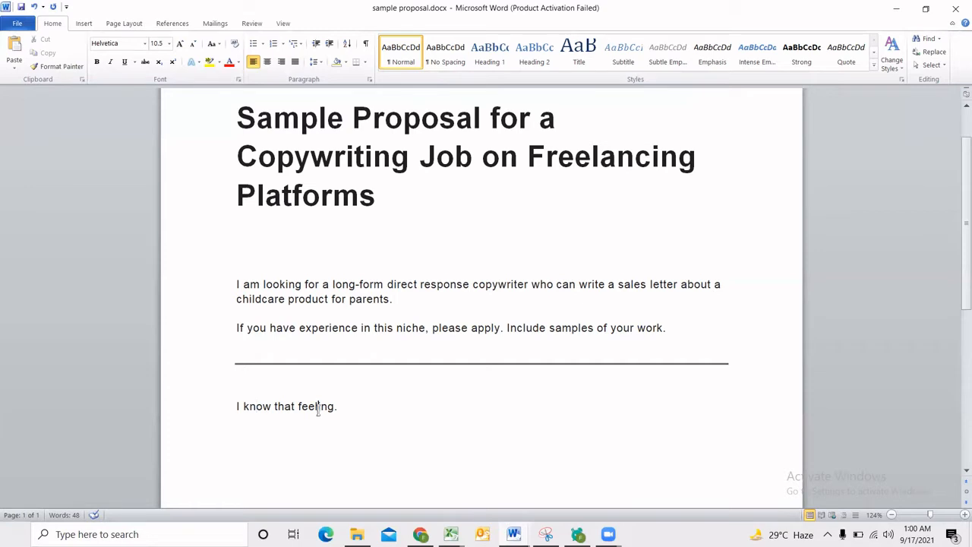
click(338, 405)
Try a note reading "Customer: parent" above the opening line, erase it and restore the blank line.
click(293, 372)
click(267, 382)
text(customer: parent)
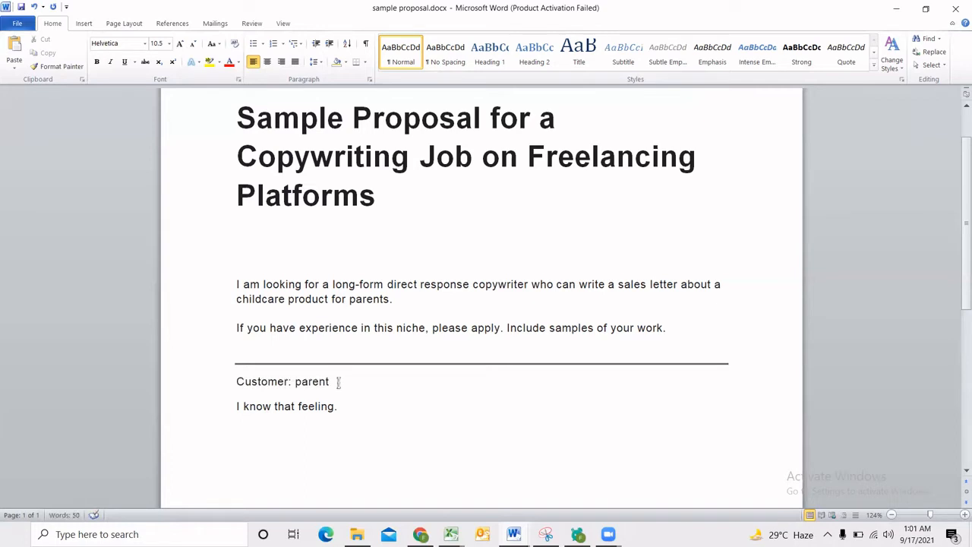
drag(336, 381, 246, 383)
key(BackSpace)
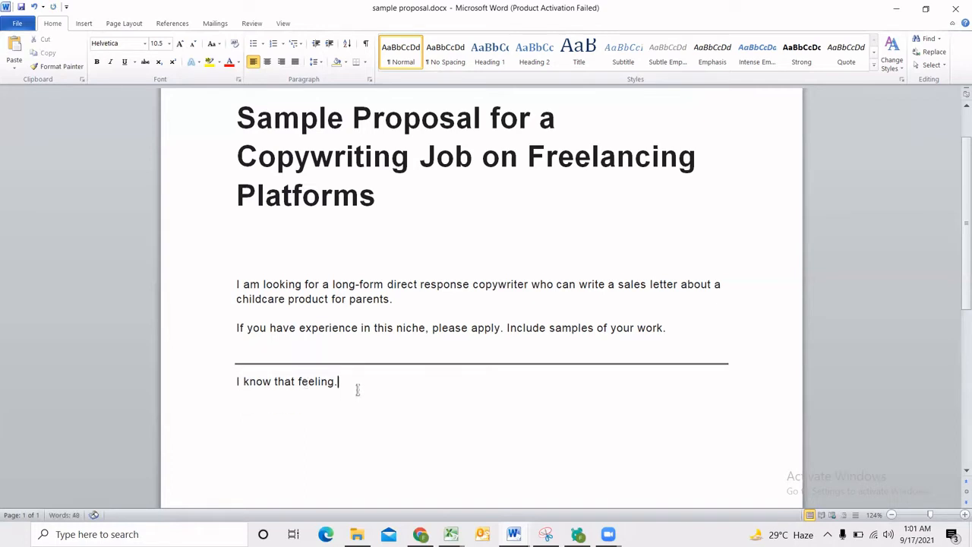
triple_click(243, 378)
click(240, 381)
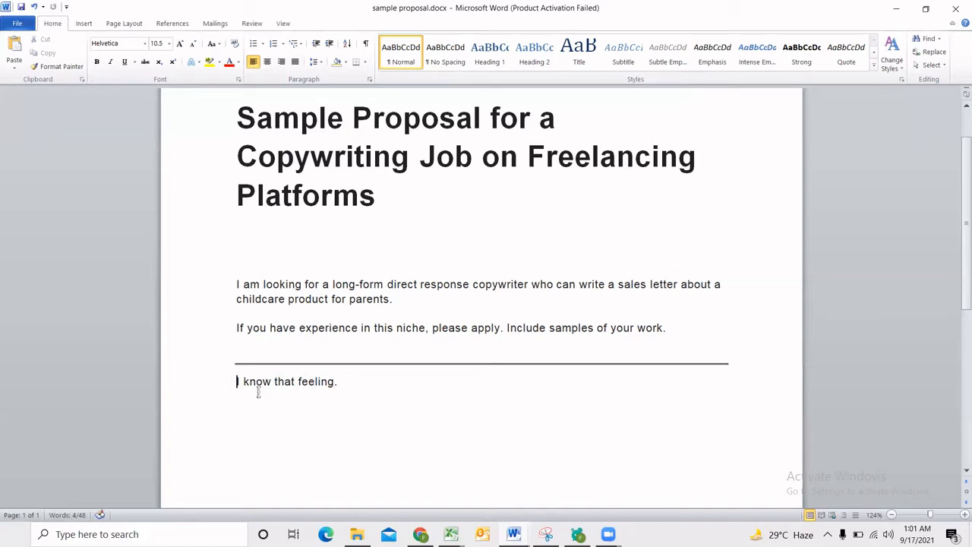
key(Return)
Write "After a long day of being cranky and screaming pointlessly, your baby is finally asleep." below the opening line, separated by a blank line.
click(355, 398)
click(357, 406)
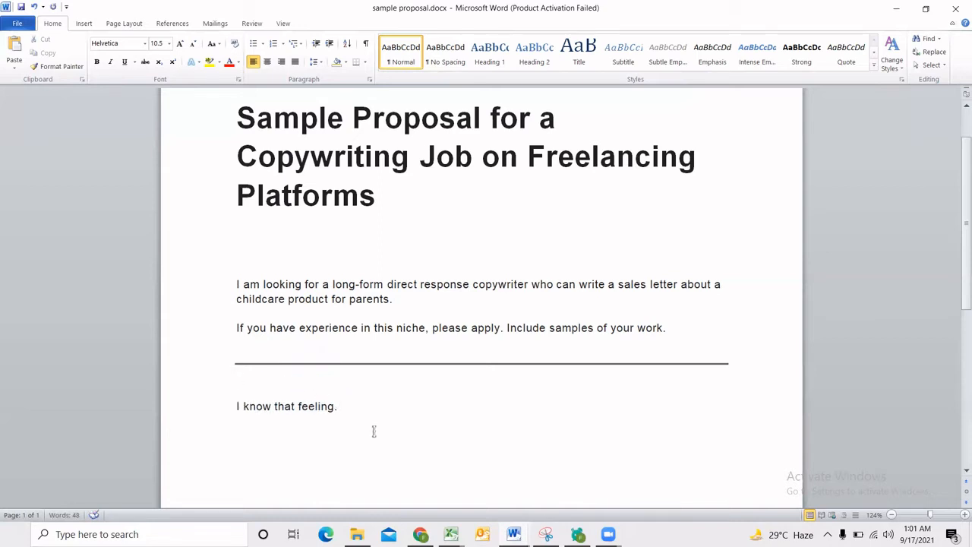
key(Return)
text(After a long day of being )
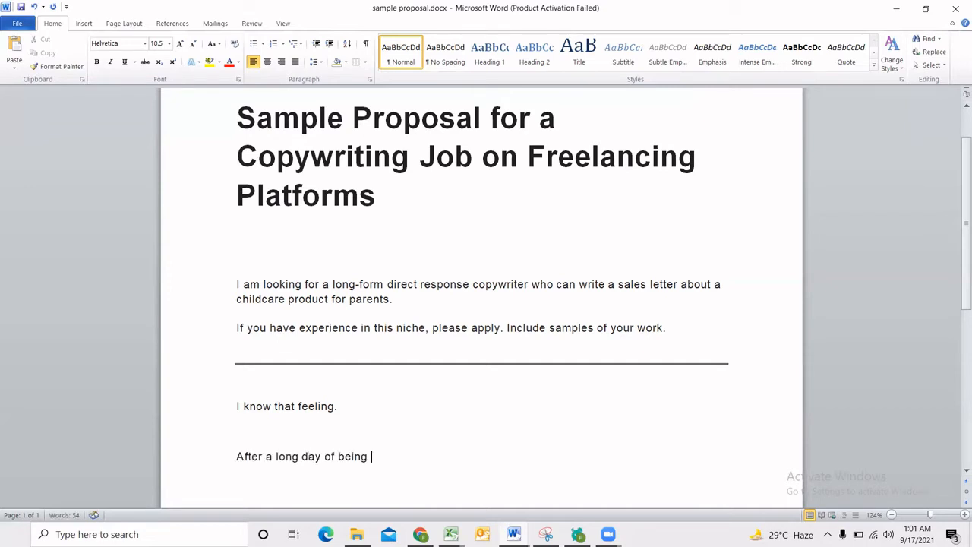
text(cranky and screaming poitn)
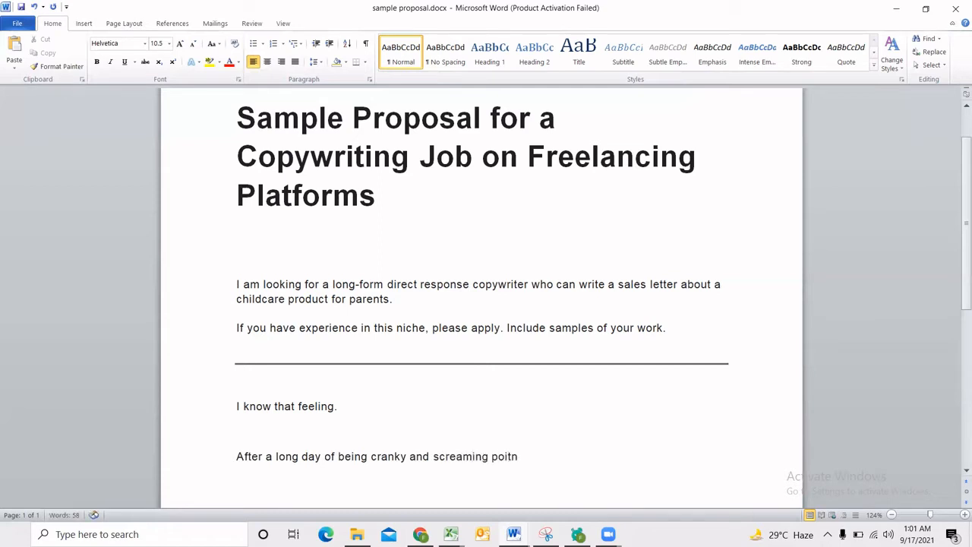
key(BackSpace)
key(BackSpace)
text(ntlessly,)
text(your bab)
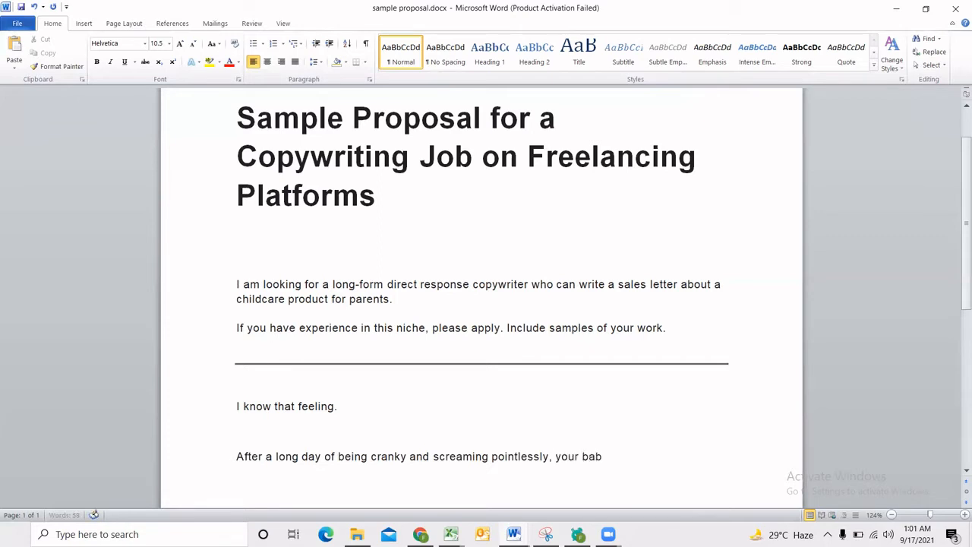
text(y is finally asleep.)
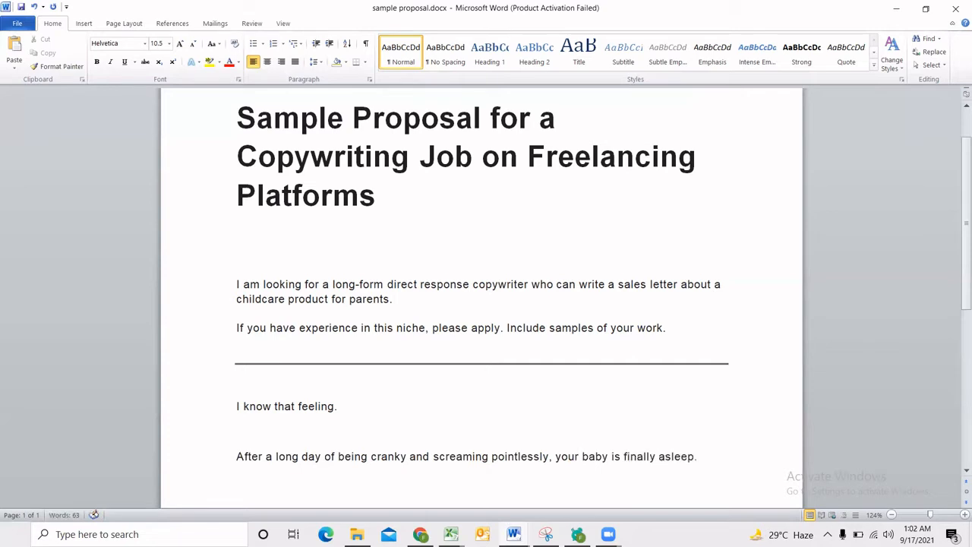
key(Return)
Examine the wording of the baby sentence, especially the phrases "being cranky" and "screaming pointlessly".
scroll(375, 433, down, 1)
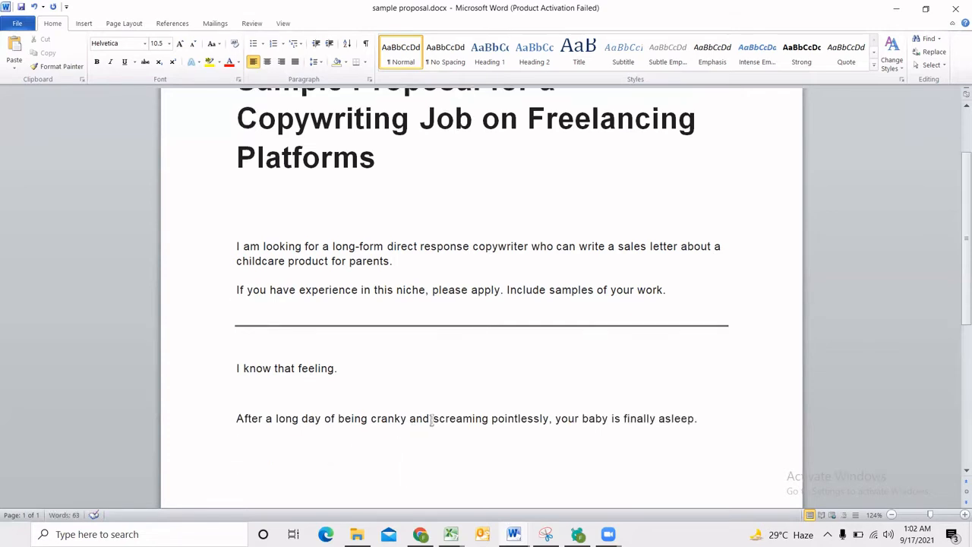
drag(432, 418, 519, 420)
click(507, 422)
drag(705, 422, 433, 423)
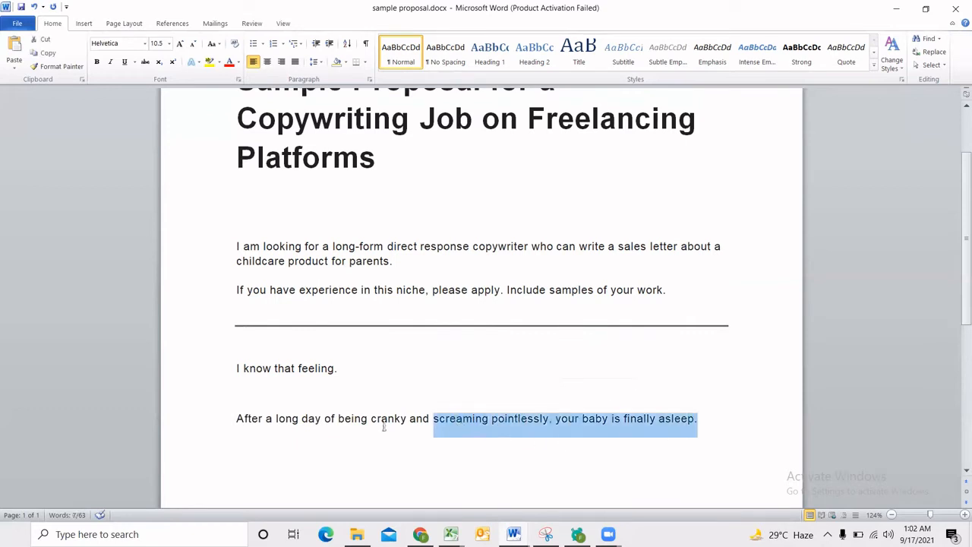
drag(339, 428, 389, 429)
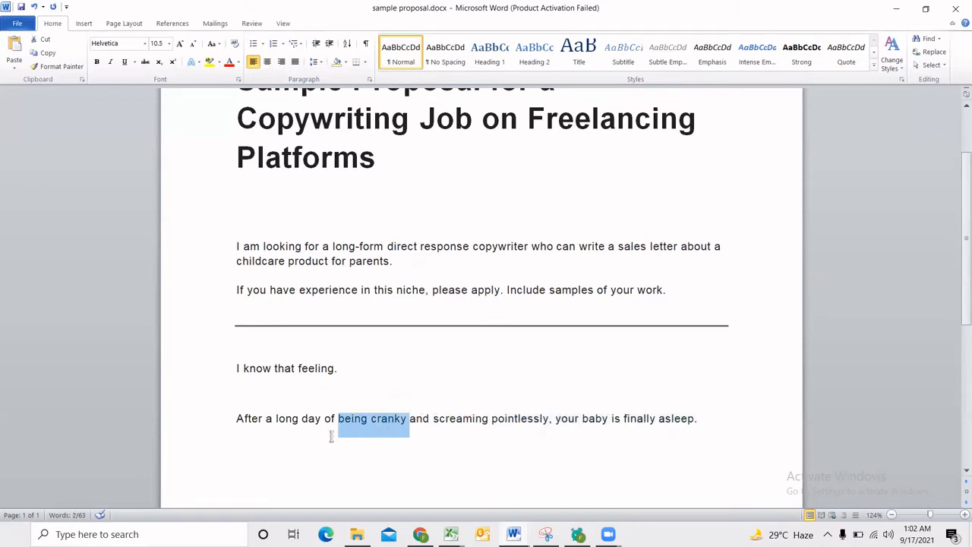
click(289, 444)
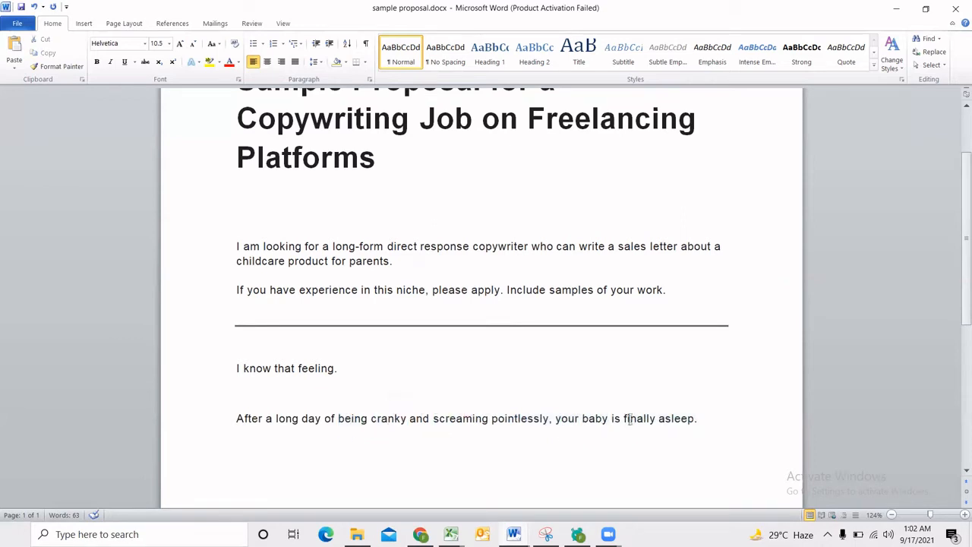
click(706, 425)
drag(701, 425, 240, 427)
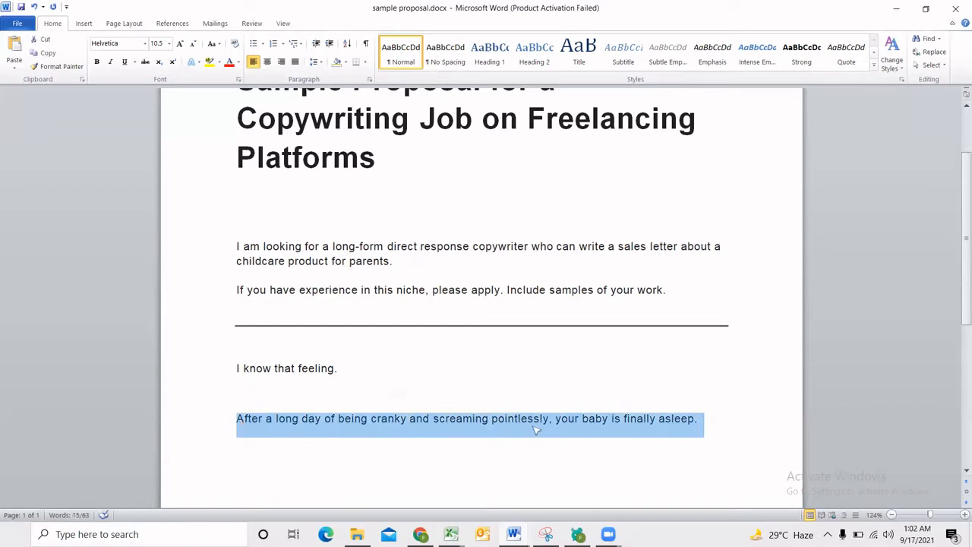
click(608, 441)
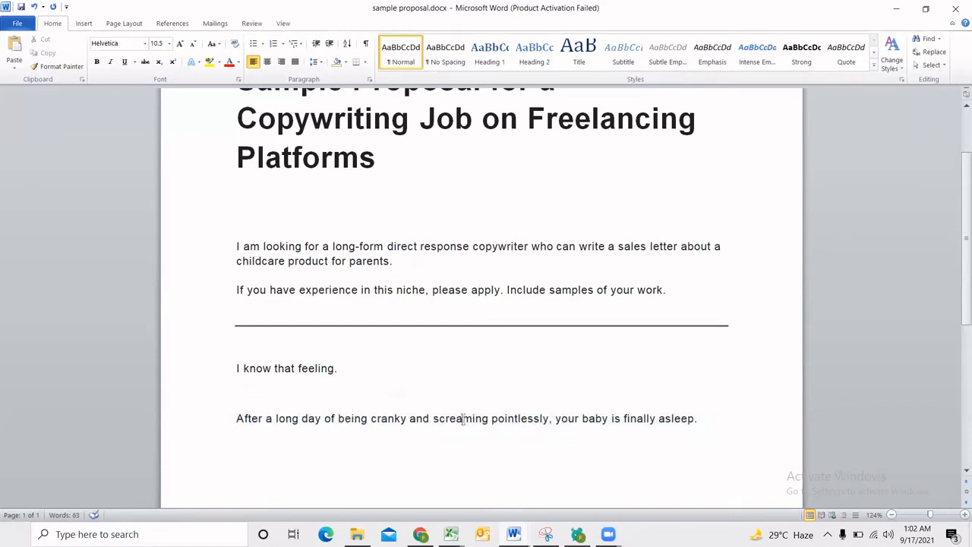
drag(431, 418, 533, 448)
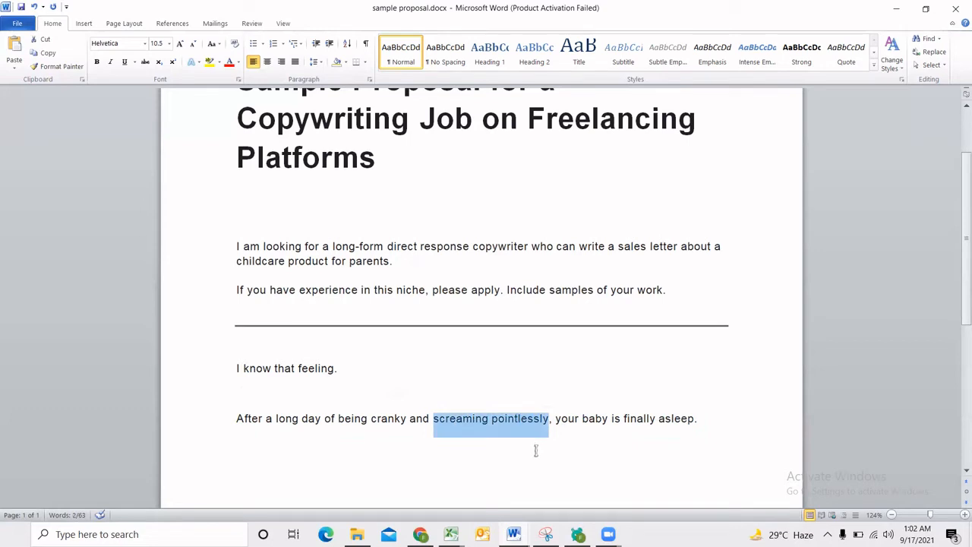
click(489, 418)
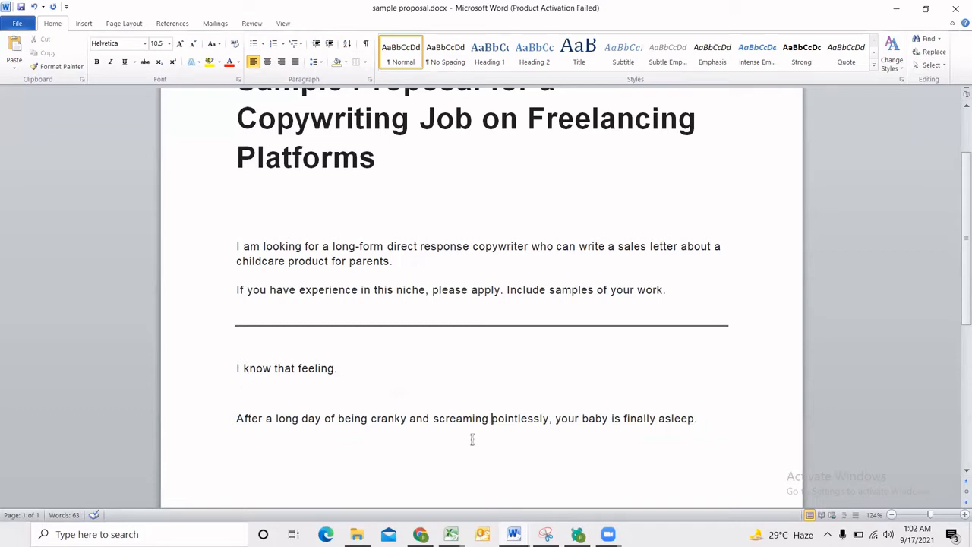
drag(434, 419, 549, 419)
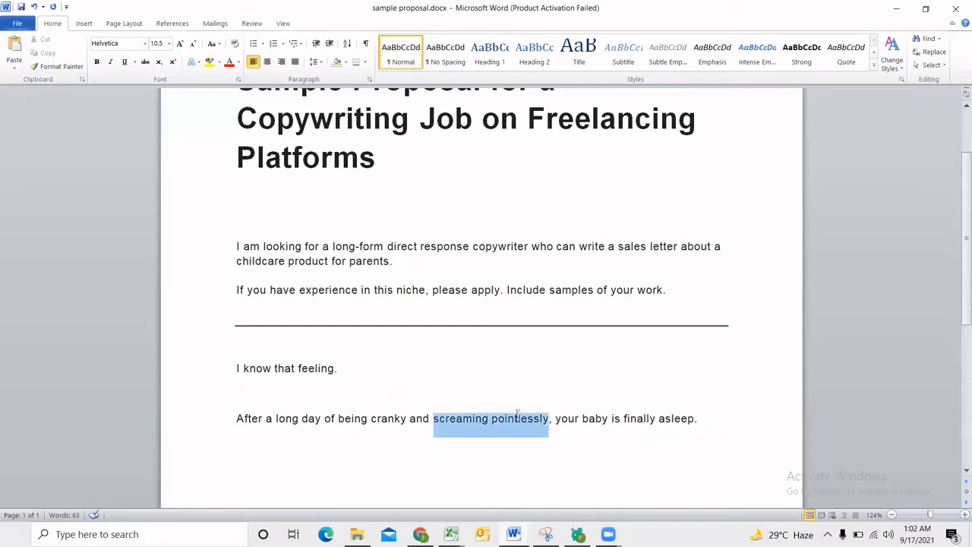
click(449, 420)
drag(341, 424, 403, 425)
click(711, 419)
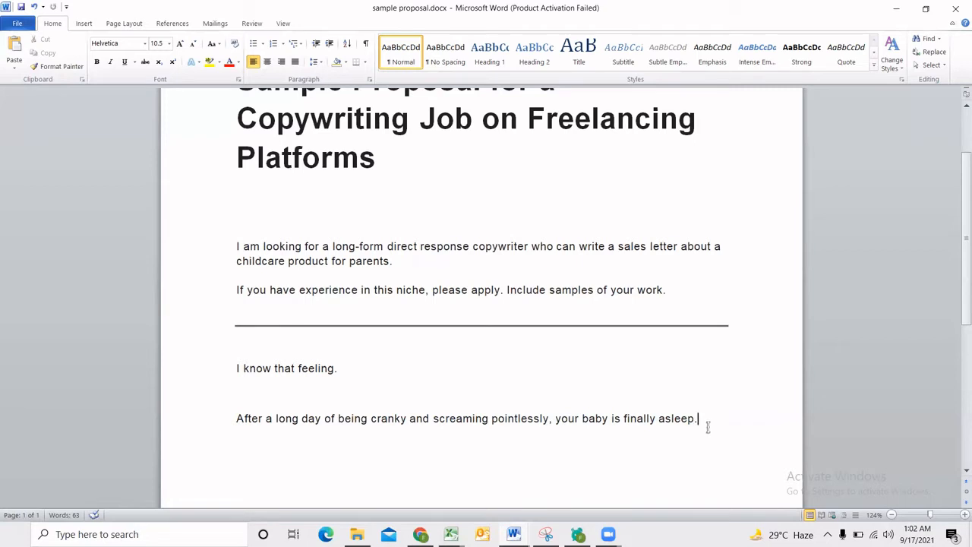
Start a new paragraph below the baby sentence reading "You are exhausted and want to just lie down on your couch".
key(Return)
text(Y ouare)
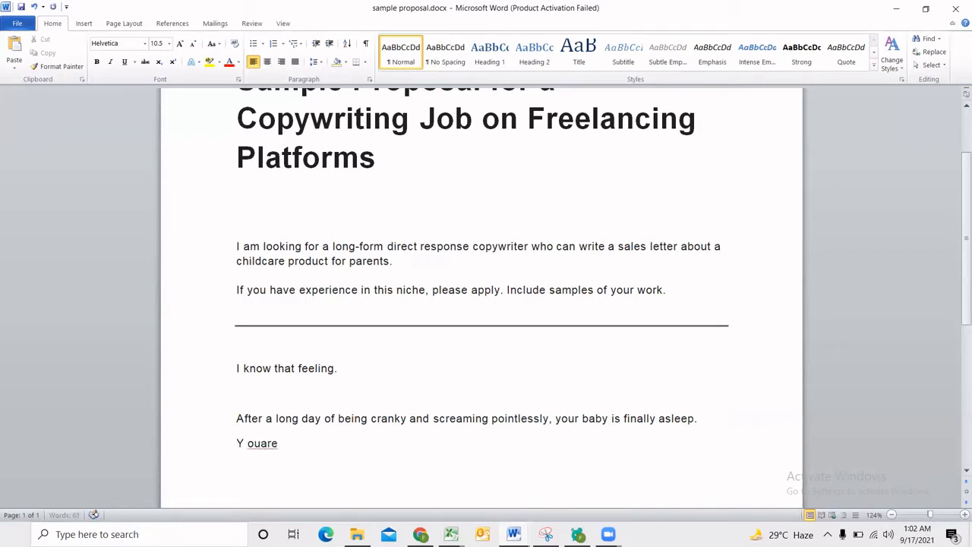
key(BackSpace)
key(BackSpace)
key(BackSpace)
key(BackSpace)
key(BackSpace)
key(BackSpace)
text(ou are exhausted )
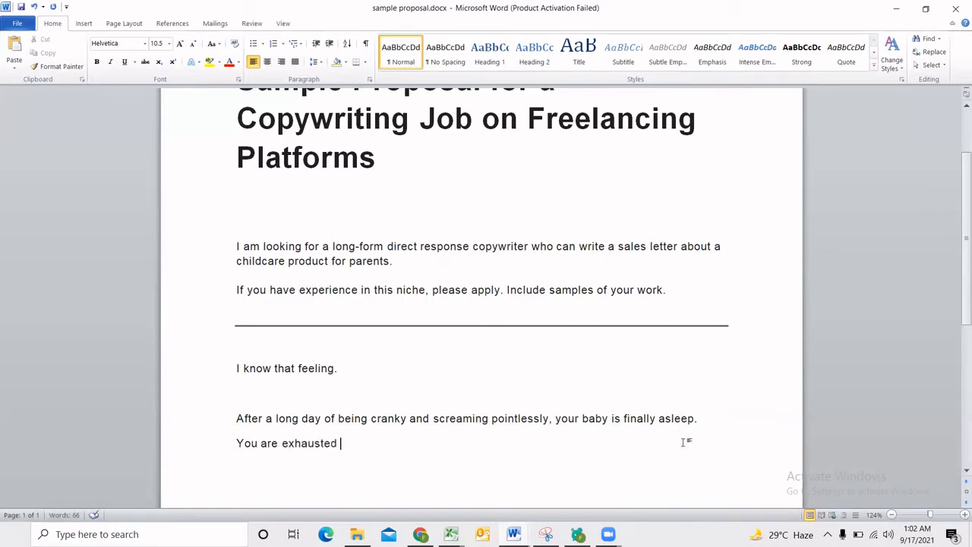
text(and want to just lie d)
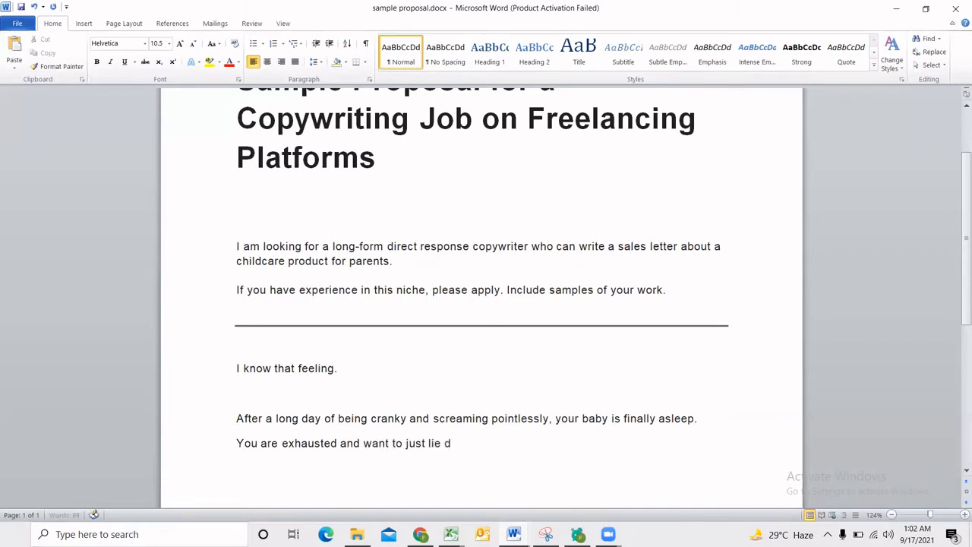
text(own on your couch)
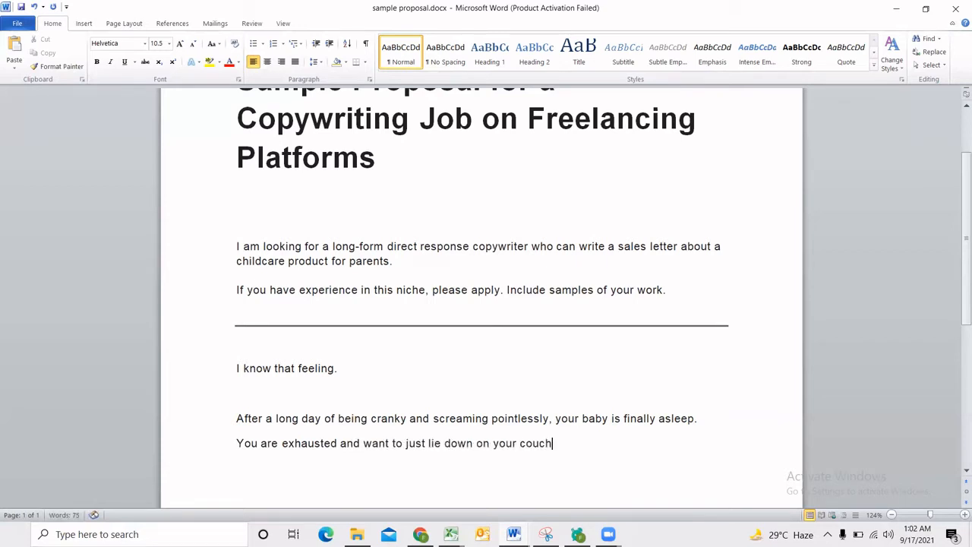
text(, )
text(tyr)
Finish the exhausted-parent sentence with ", turn on something on Netflix and pass out." and review its opening words.
key(BackSpace)
key(BackSpace)
text(urn on)
text( something on Ne)
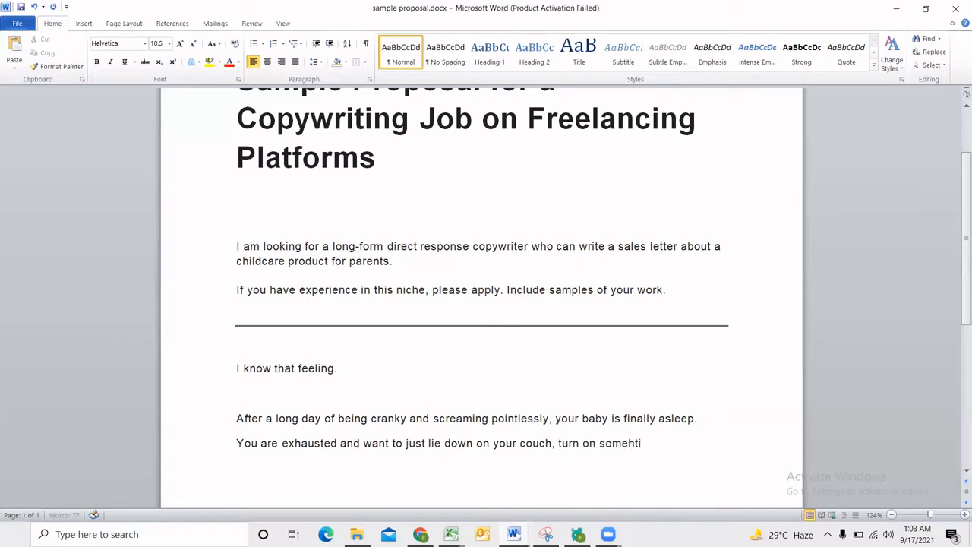
text(tflix and)
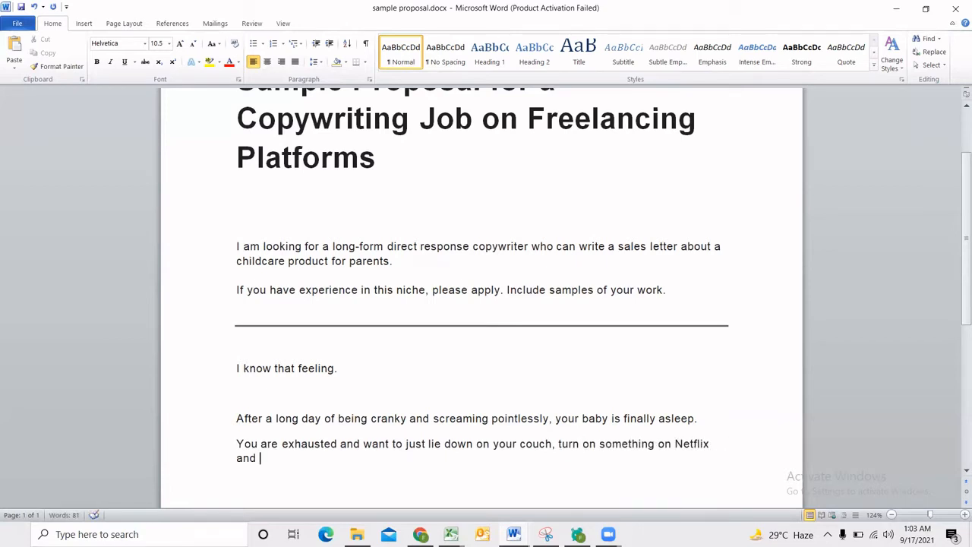
text( pass out.)
scroll(664, 419, down, 1)
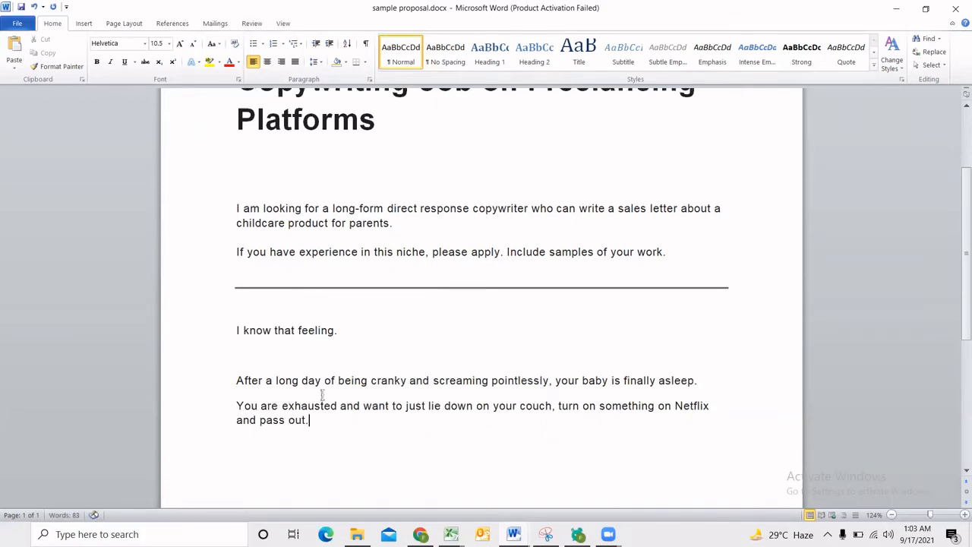
drag(234, 406, 323, 406)
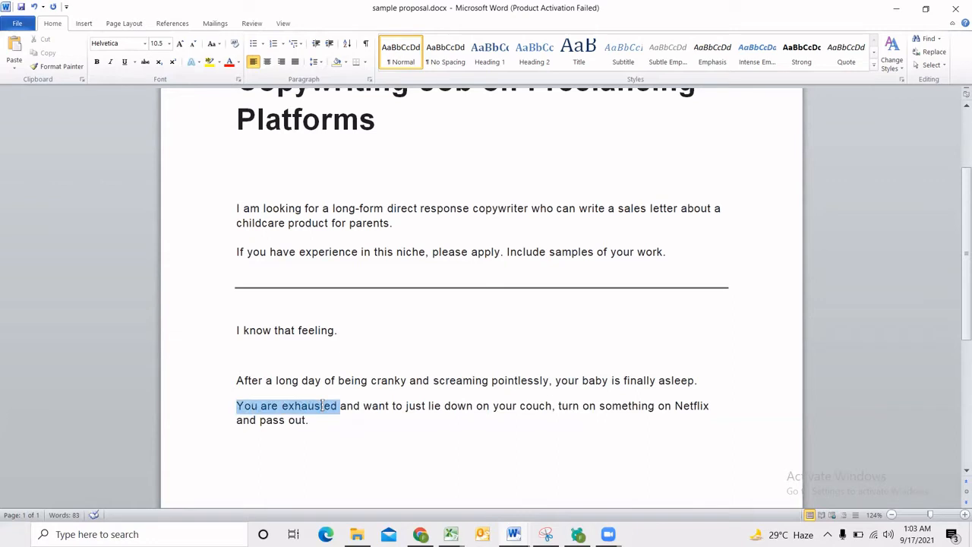
Add the note "Target audience: parent" on its own line between the divider and "I know that feeling.".
click(297, 310)
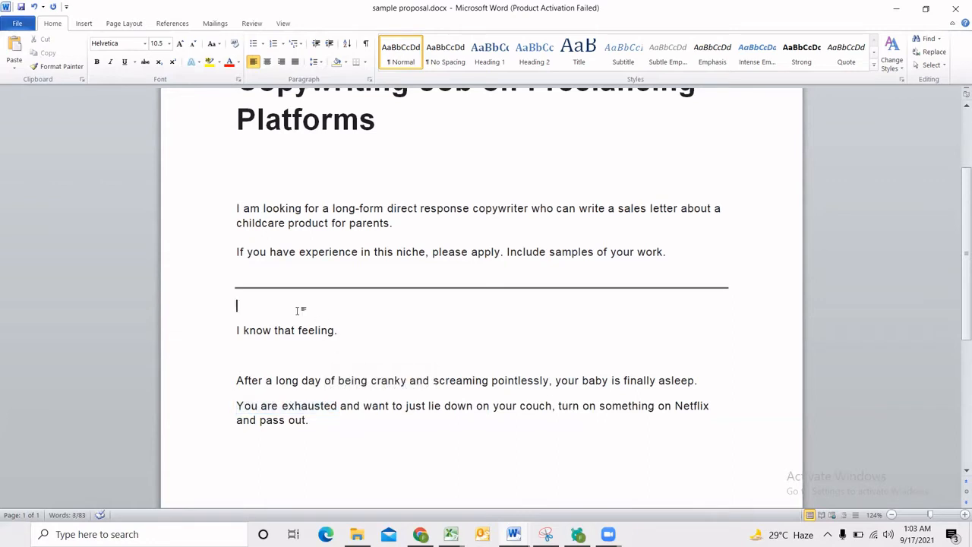
key(Return)
key(Return)
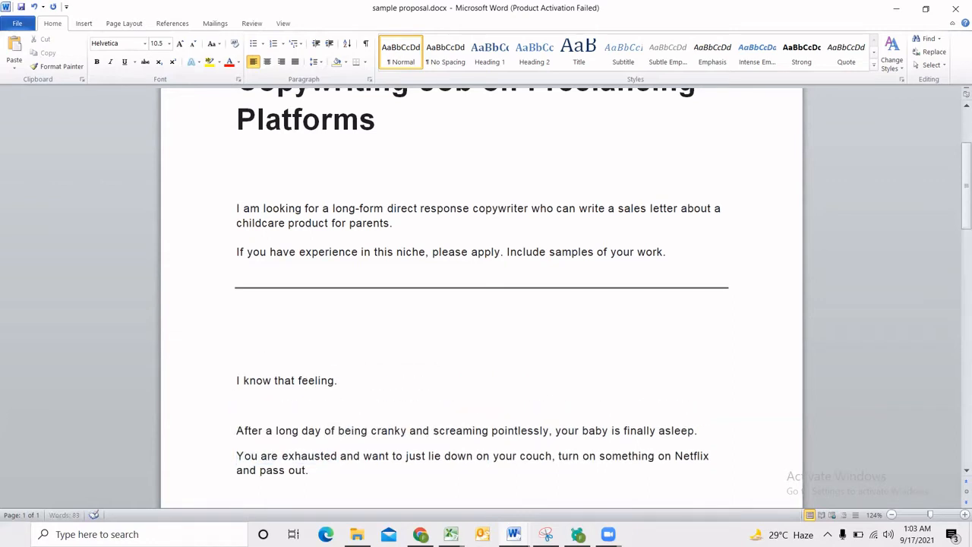
text(Target audience:)
text(parent)
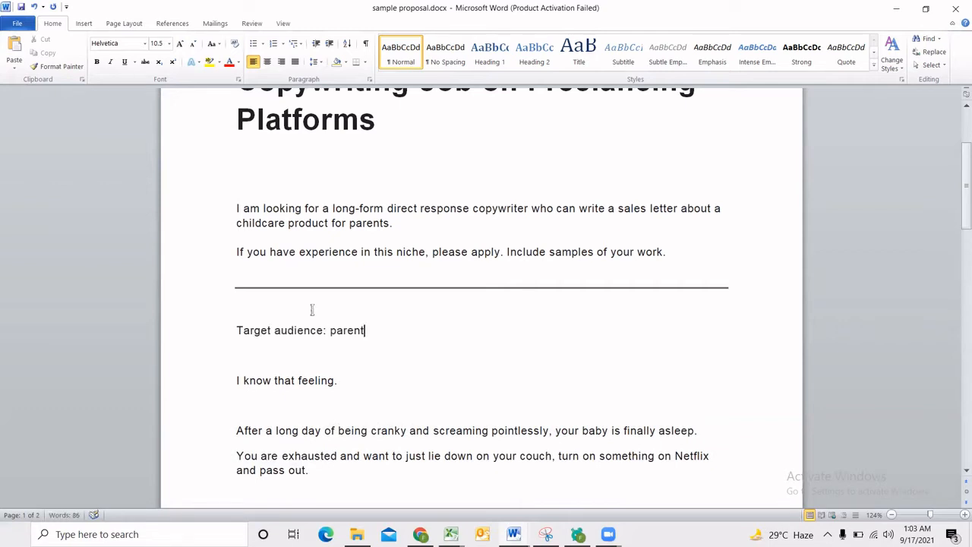
Review the word "exhausted" and insert "in another room" after "couch" in the same sentence.
scroll(303, 319, down, 2)
drag(289, 381, 309, 382)
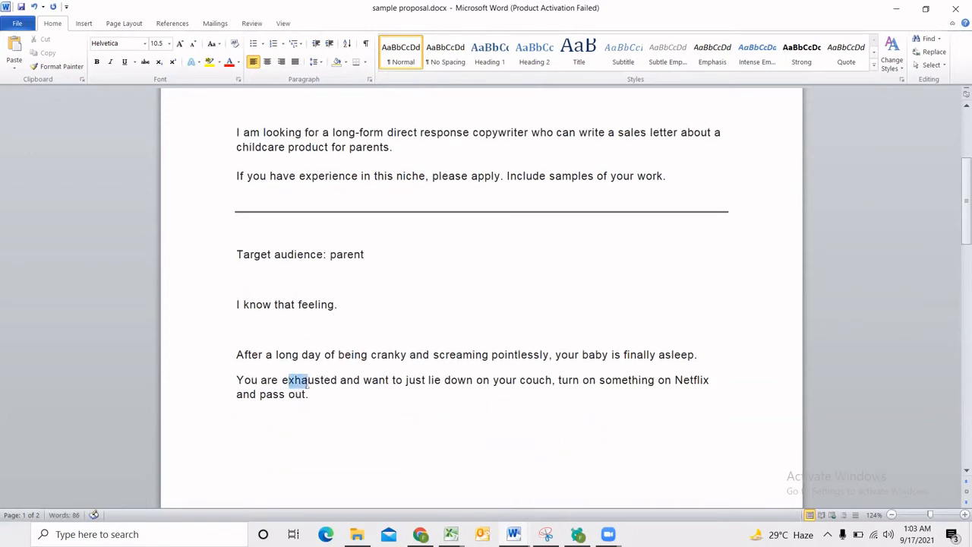
click(316, 384)
drag(283, 382, 337, 381)
click(367, 387)
click(553, 382)
text(in ano)
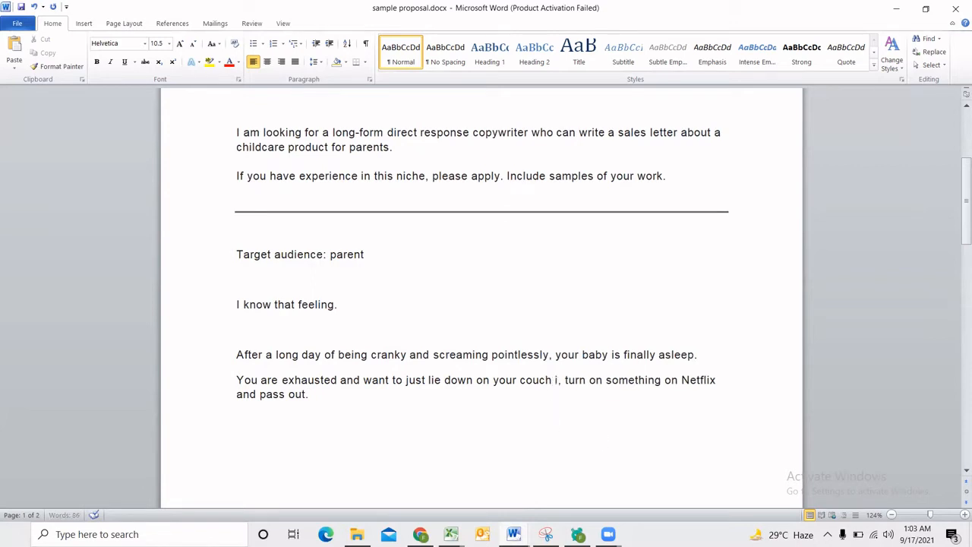
text(ther room)
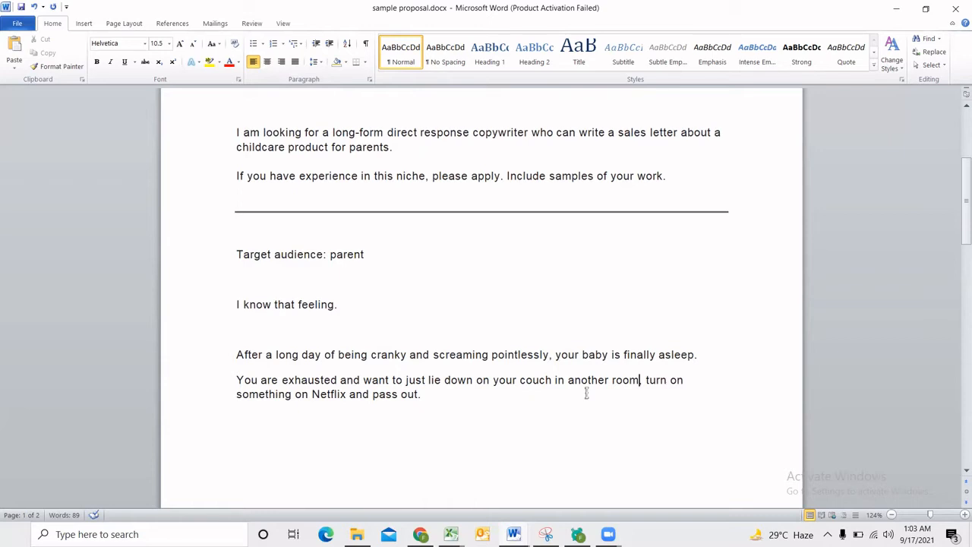
click(471, 398)
drag(566, 381, 640, 381)
Start a new paragraph below the Netflix sentence reading "But you can't jut leave your baby alone in the room without".
click(448, 405)
key(Return)
text(But you)
key(BackSpace)
key(BackSpace)
text(ou)
text(cant just)
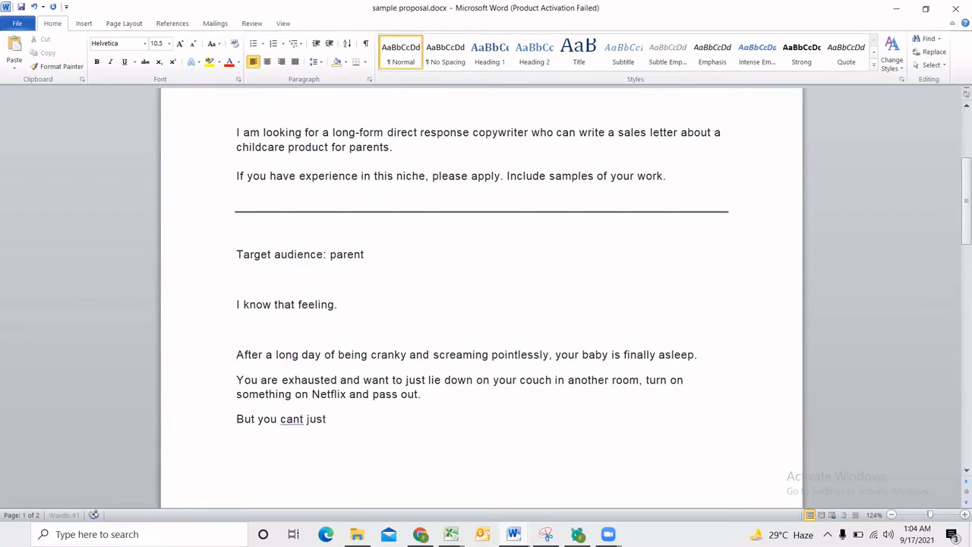
key(BackSpace)
key(BackSpace)
key(BackSpace)
key(BackSpace)
key(BackSpace)
key(BackSpace)
text('t jut leave your baby)
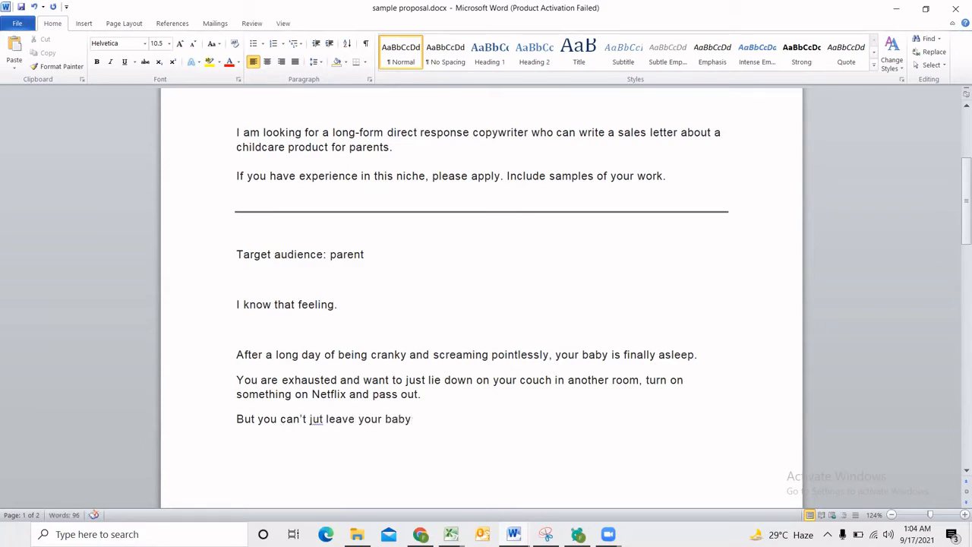
text( alone in the room without )
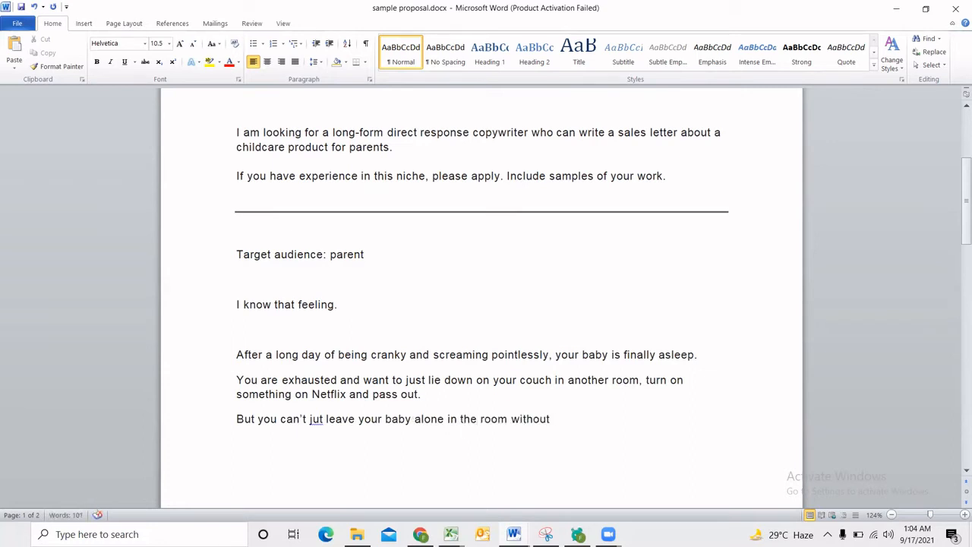
text(havint to che)
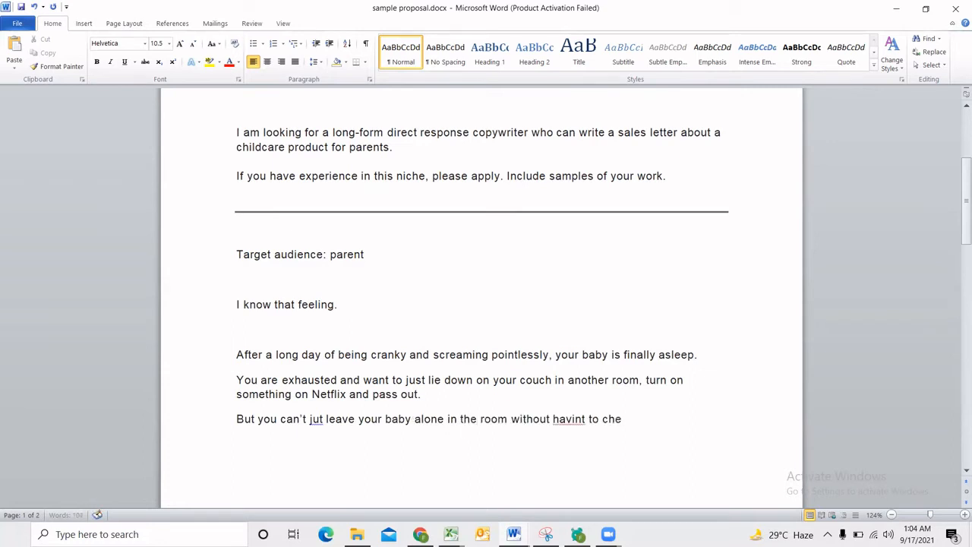
Finish the last sentence with "having to check on them after every 5 seconds." and correct "jut" to "just".
key(BackSpace)
key(BackSpace)
key(BackSpace)
key(BackSpace)
key(BackSpace)
key(BackSpace)
key(BackSpace)
key(BackSpace)
text(g to check on them a)
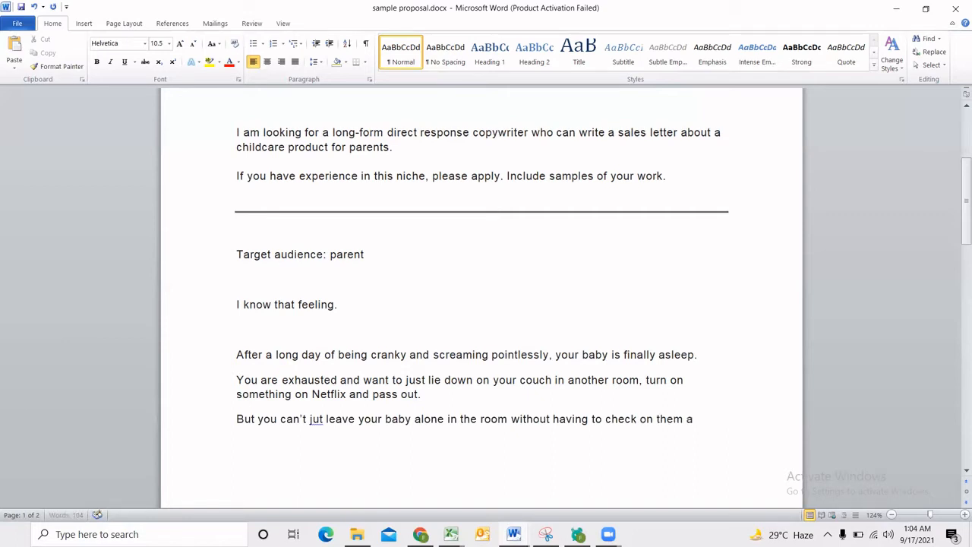
text(fter every 5 s)
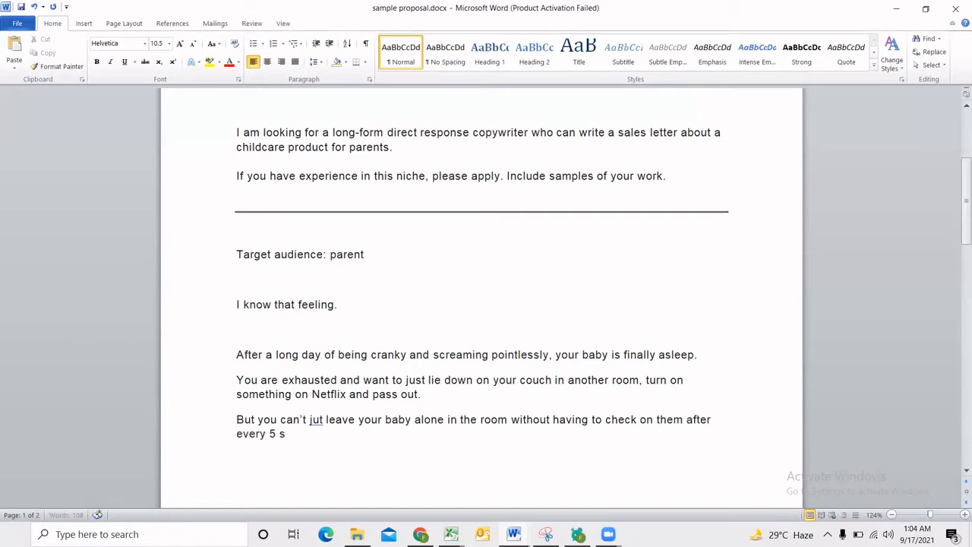
text(econds.)
click(319, 419)
text(s)
click(328, 433)
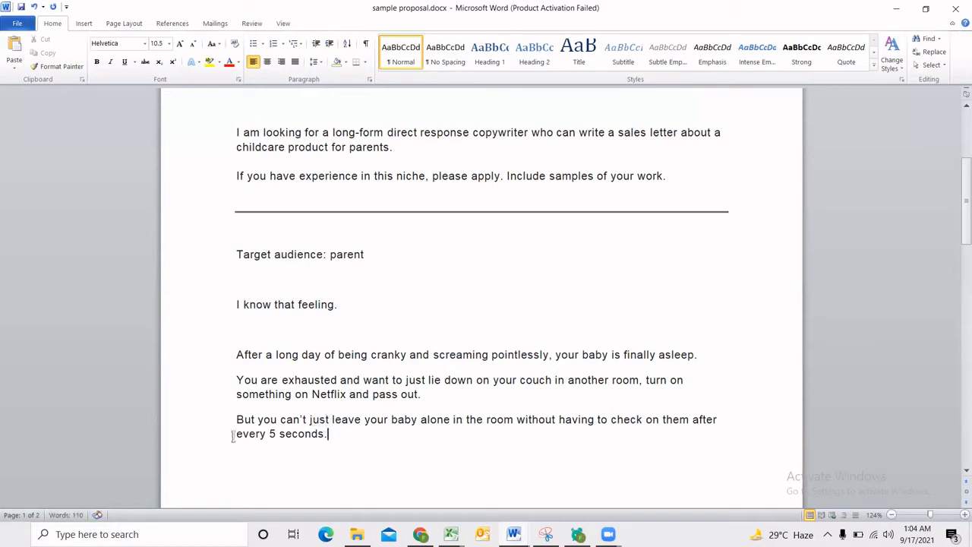
Examine the wording of the hook, especially "every 5 seconds", "exhausted" and the phrase about checking on the baby.
drag(233, 435, 312, 438)
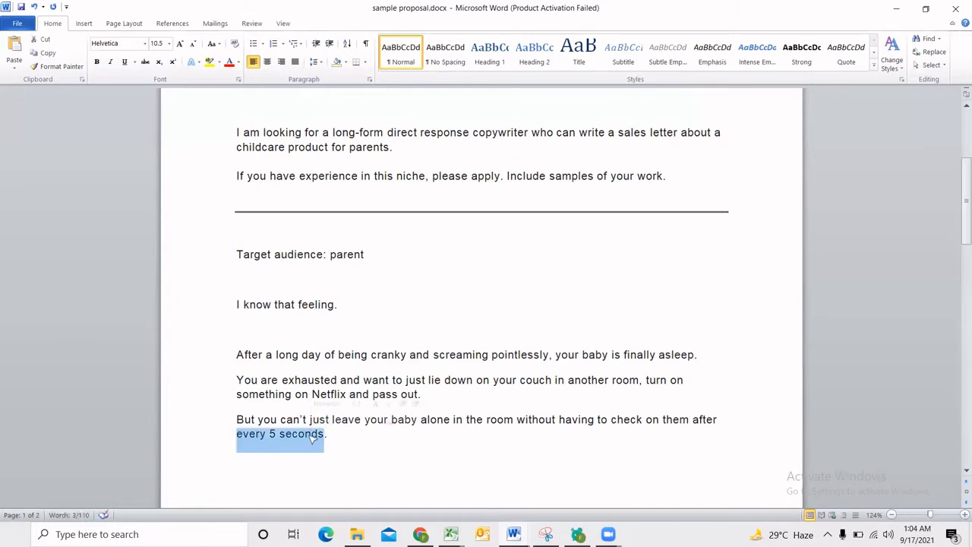
click(328, 434)
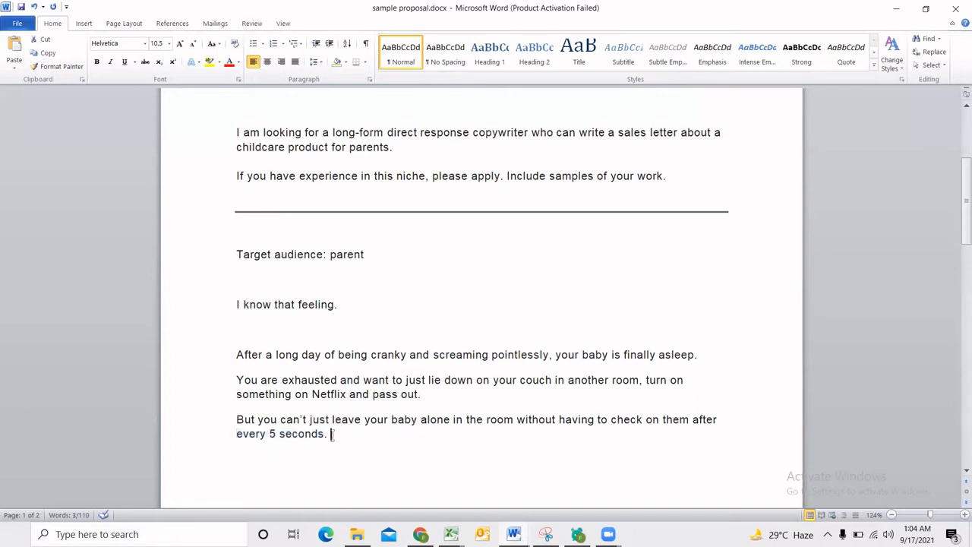
click(404, 423)
drag(332, 435, 246, 434)
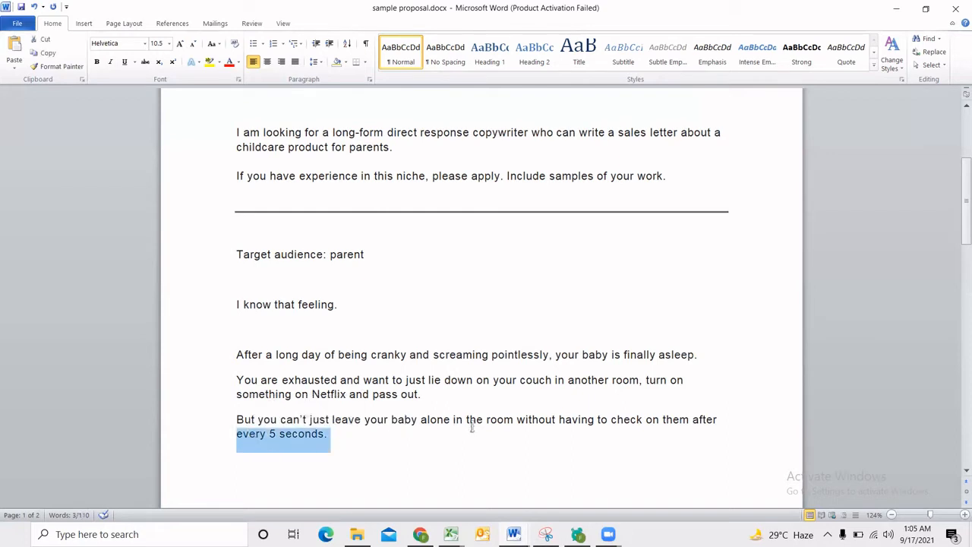
click(332, 379)
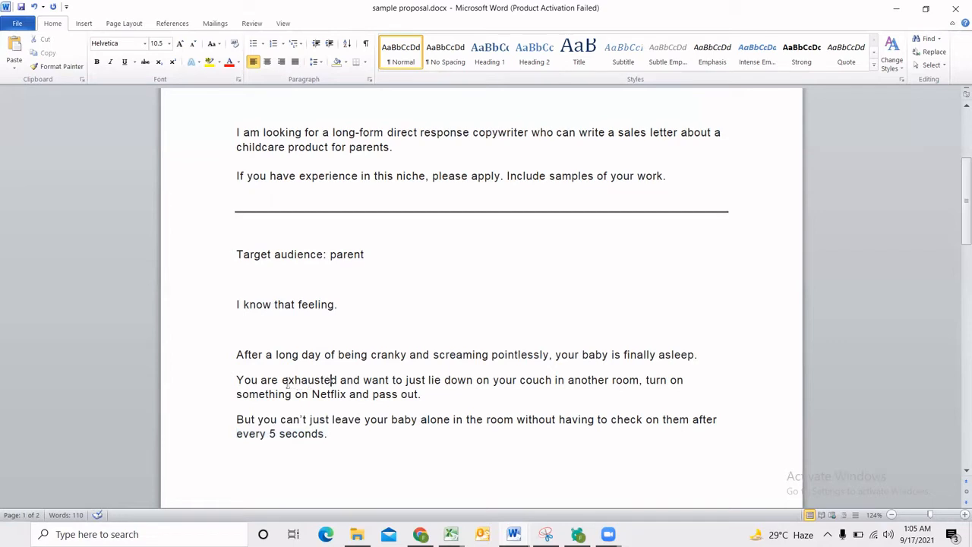
drag(286, 379, 326, 380)
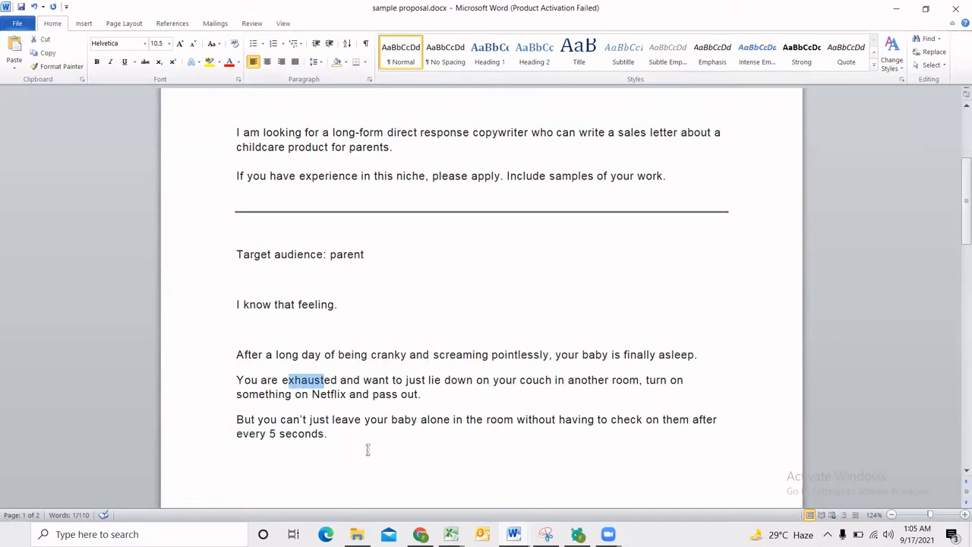
drag(357, 440, 259, 440)
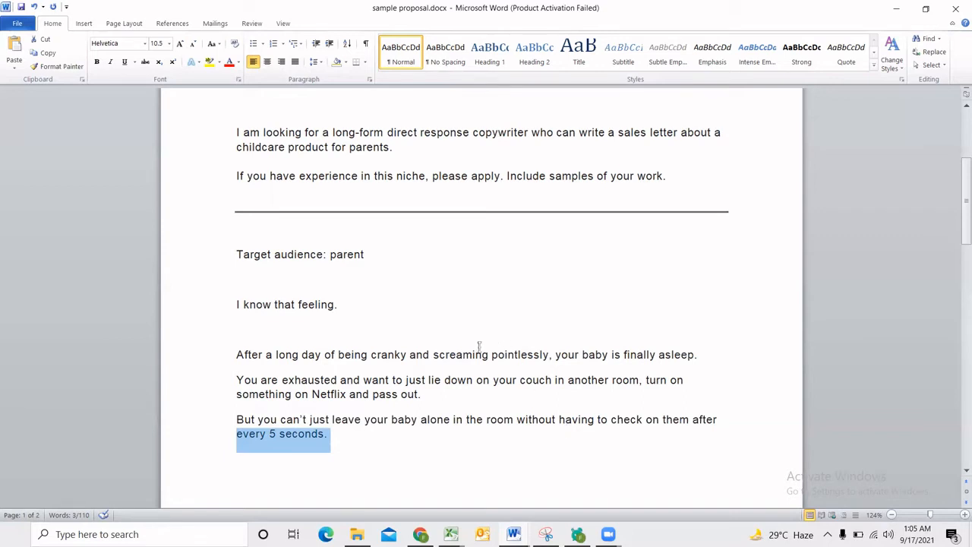
click(403, 453)
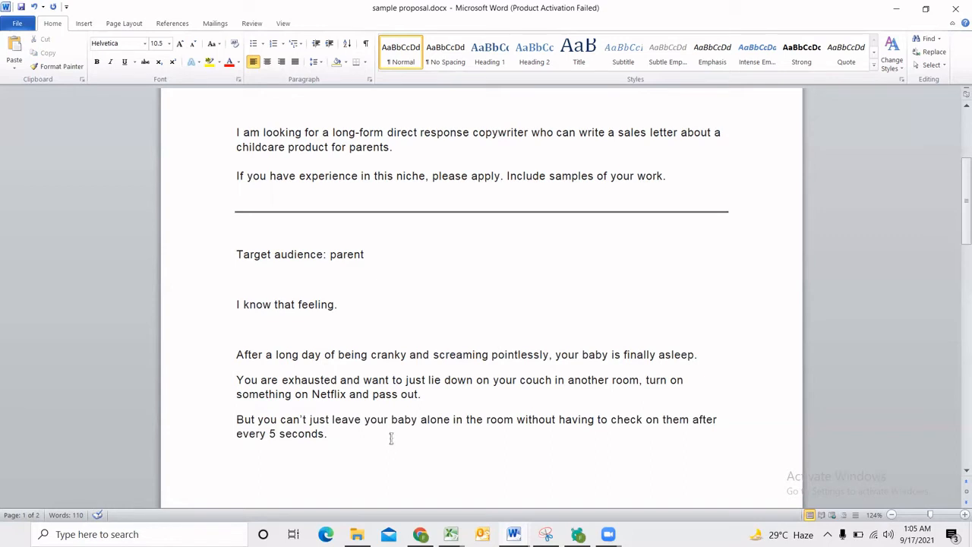
drag(388, 438, 490, 427)
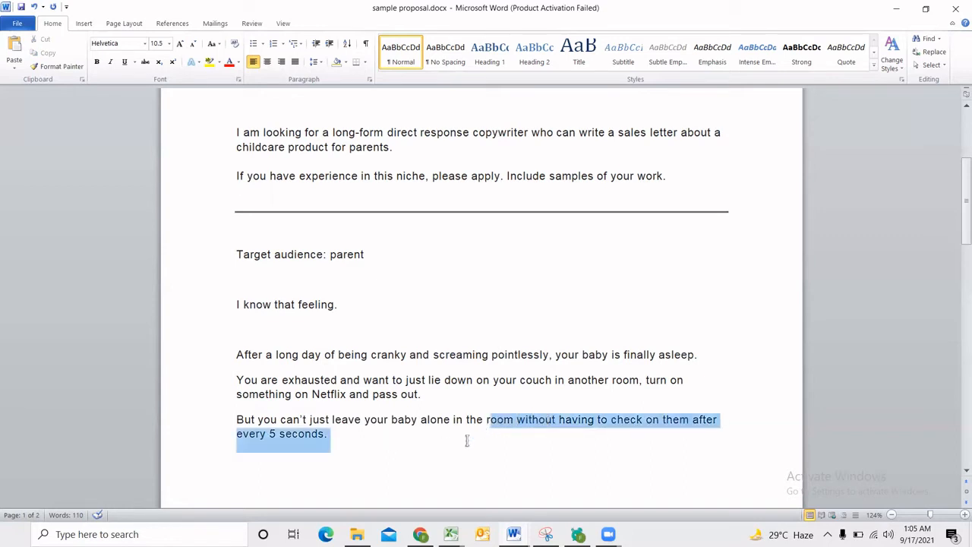
click(458, 445)
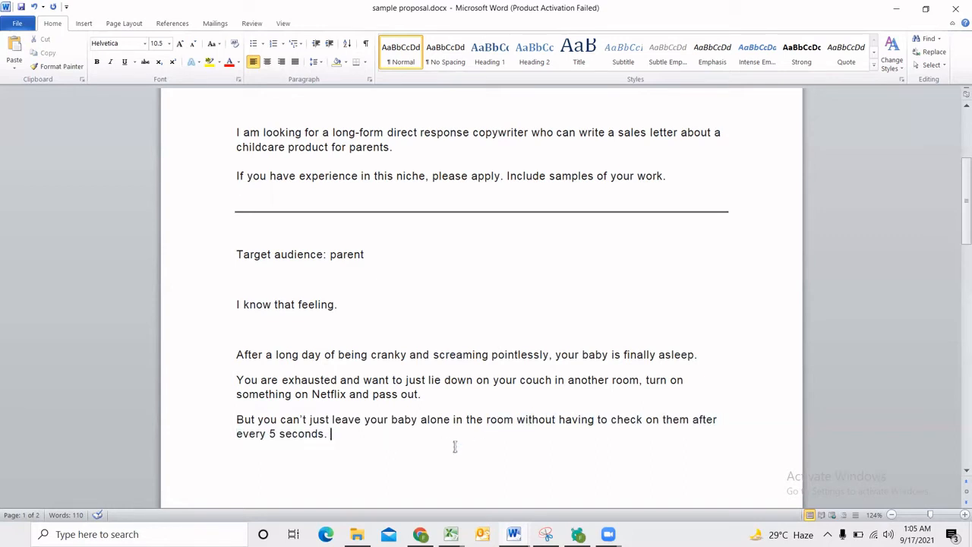
Add "Goal: parent reading this letter should hit Buy button." below the target audience line and review the three hook paragraphs.
click(396, 253)
key(Return)
text(goal)
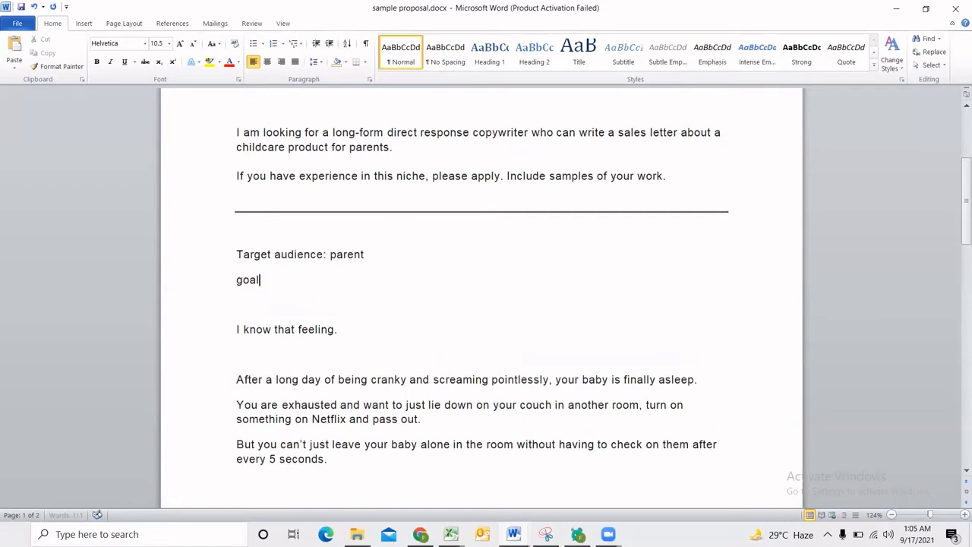
text(: parent rea)
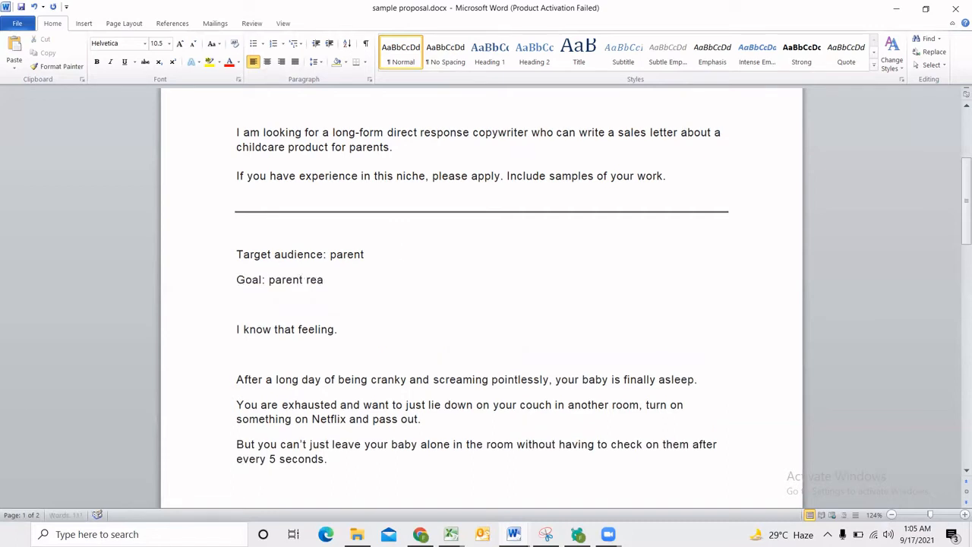
text(ding this letter should hit B)
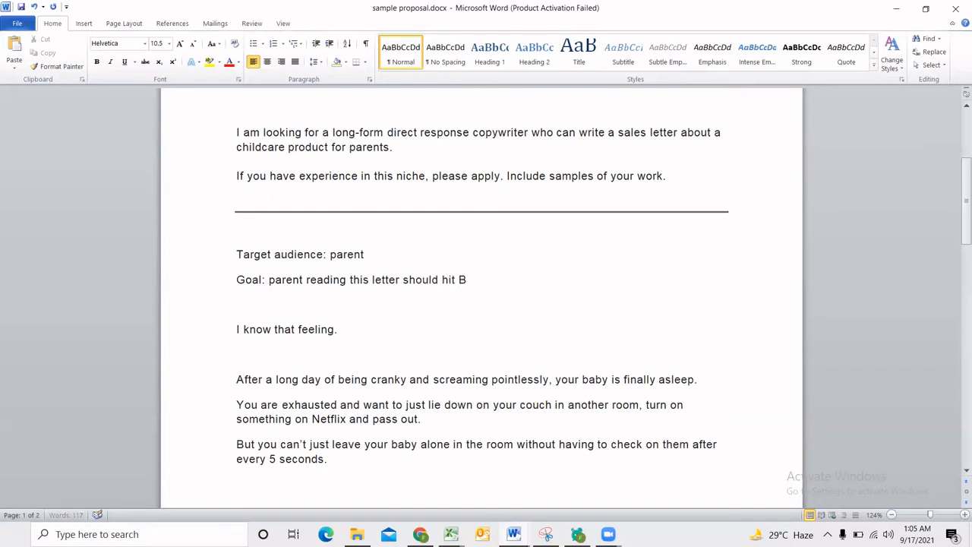
text(uy button.)
scroll(426, 320, down, 1)
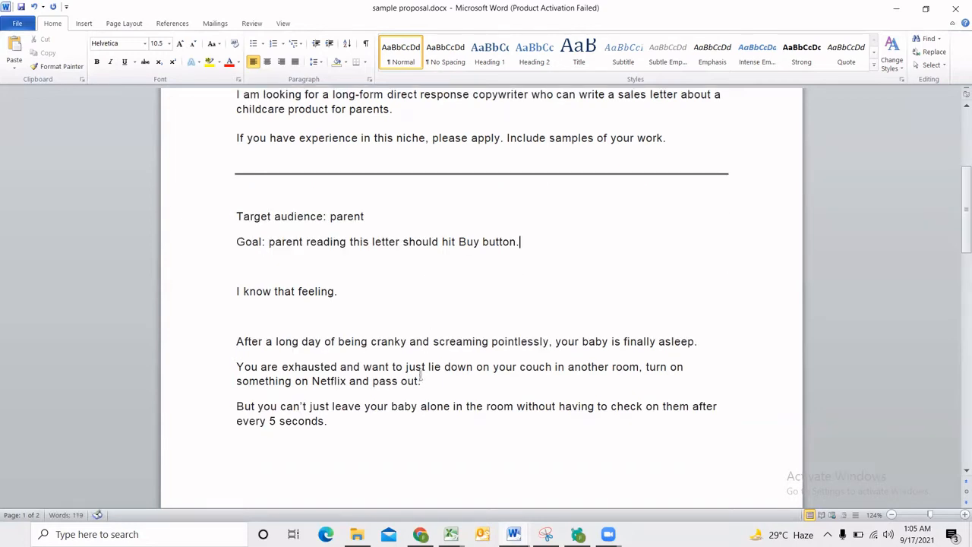
click(378, 426)
drag(271, 343, 352, 430)
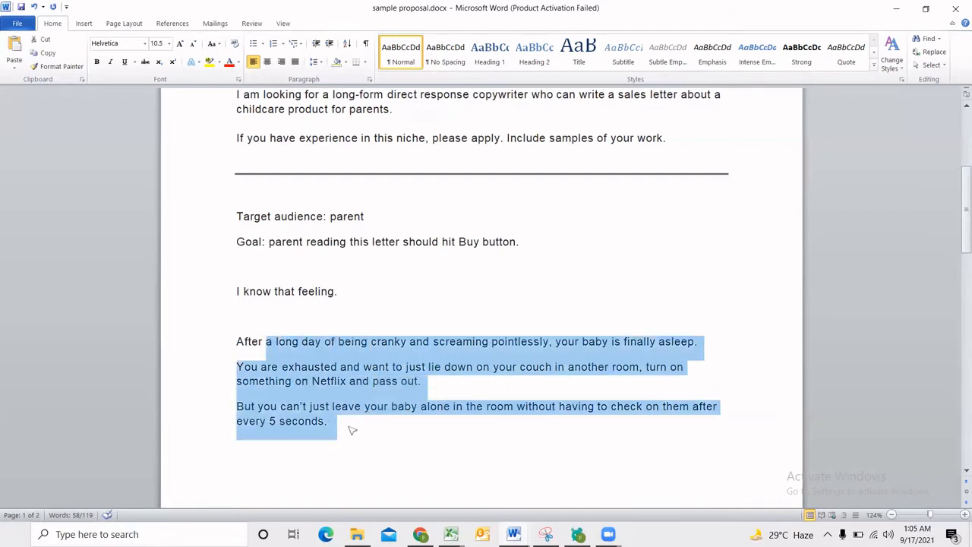
Add the paragraph "And rightly so." below the "every 5 seconds" sentence and start another paragraph with "According to,".
click(350, 428)
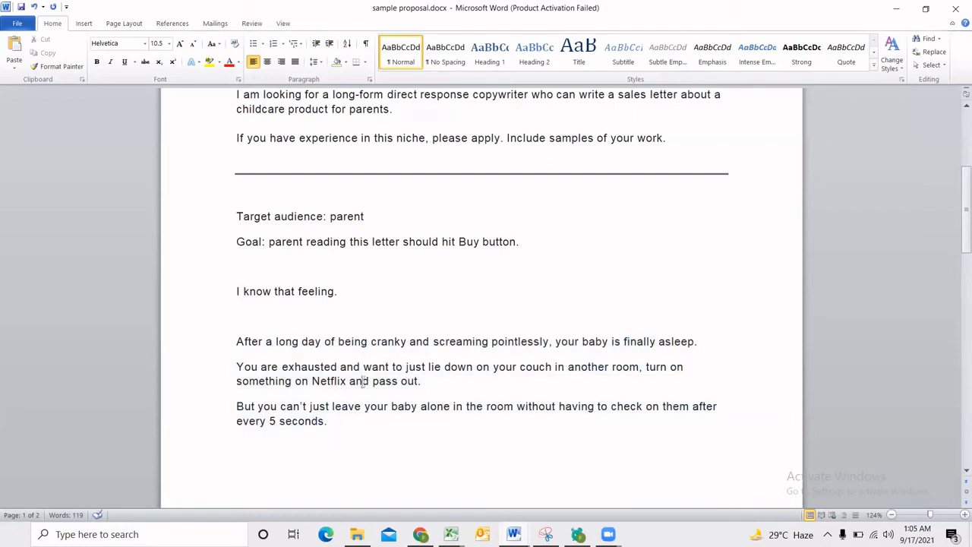
key(Return)
click(364, 408)
key(Return)
text(And rightly so.)
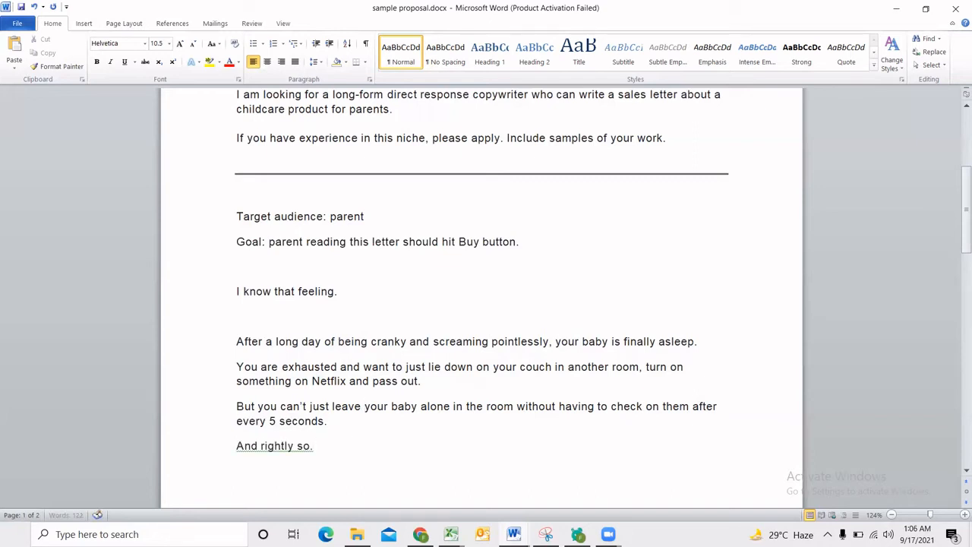
key(Return)
scroll(306, 456, down, 1)
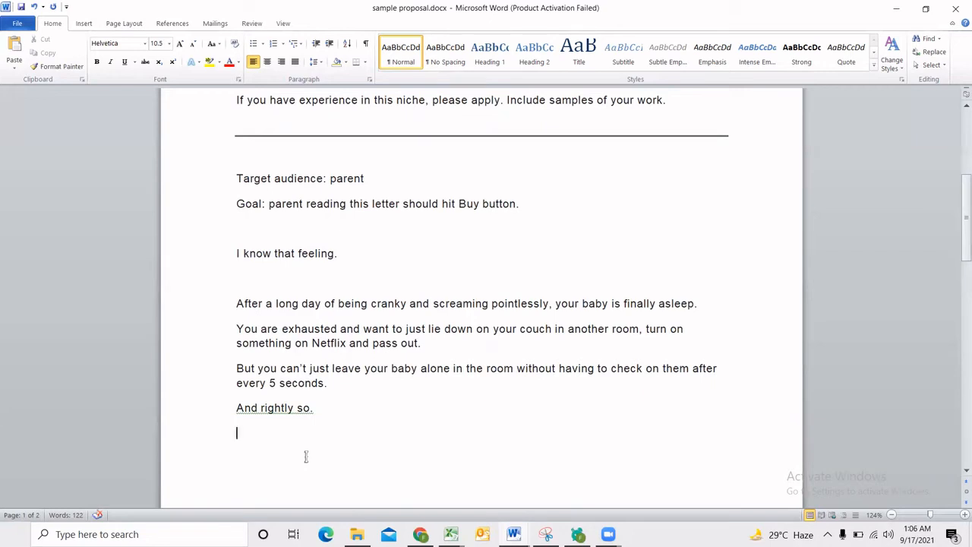
text(According to,)
Switch to Chrome, search Google for "babies harm due injur unmonitored other room", and look through the results, opening the NBC News article in a new tab.
mouse_move(420, 534)
click(395, 463)
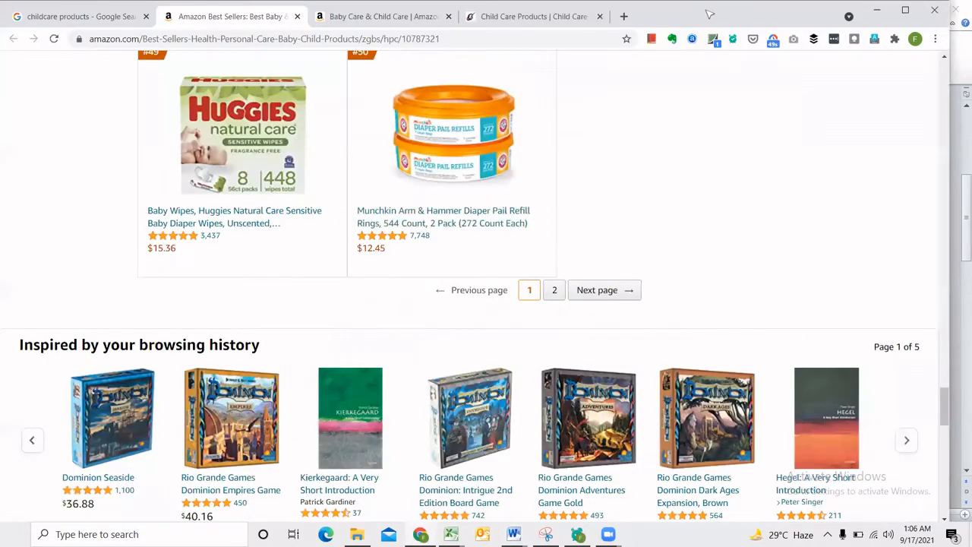
click(624, 16)
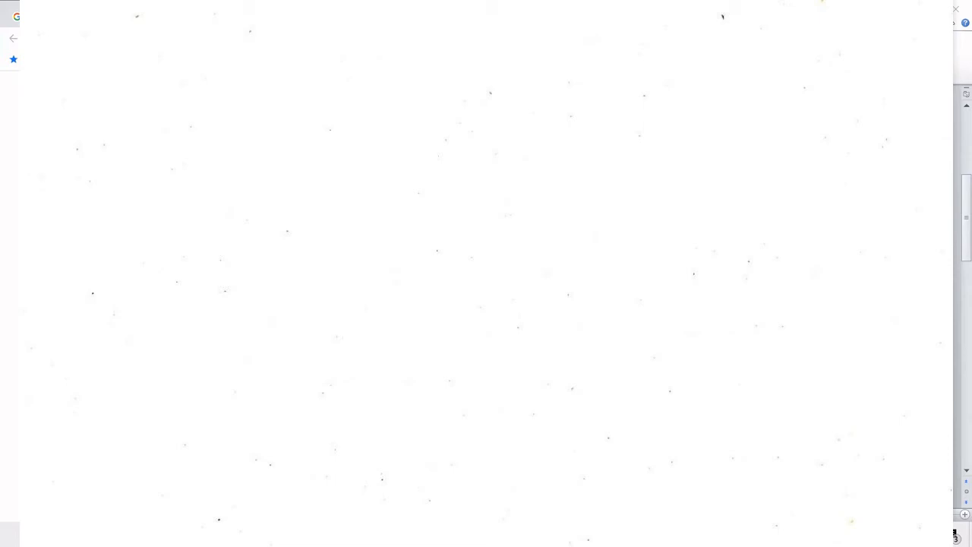
key(Return)
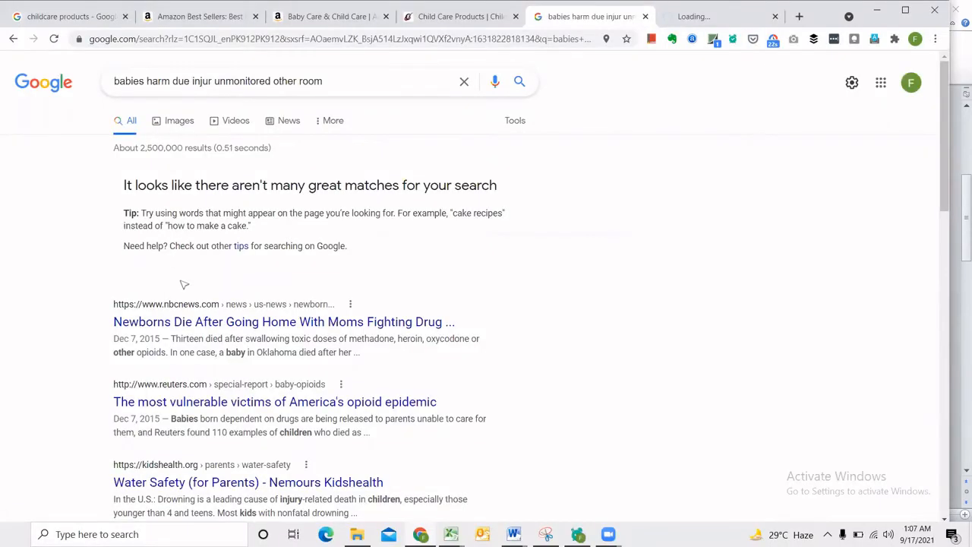
middle_click(327, 323)
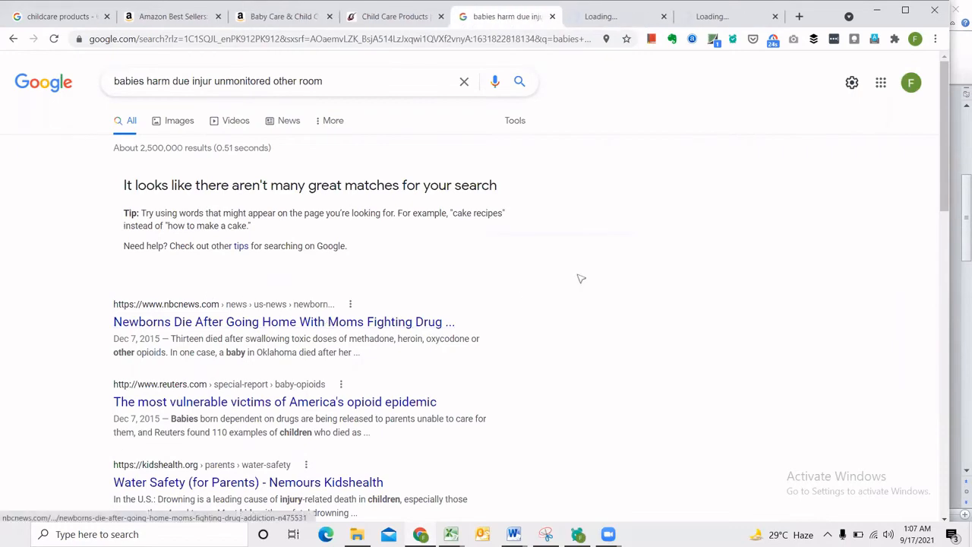
scroll(617, 264, down, 5)
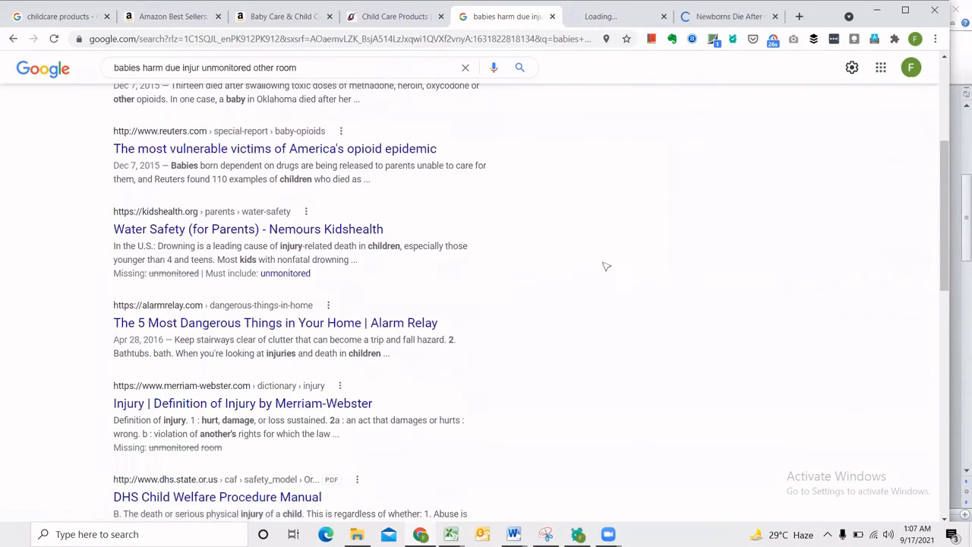
scroll(380, 243, down, 1)
scroll(265, 280, down, 2)
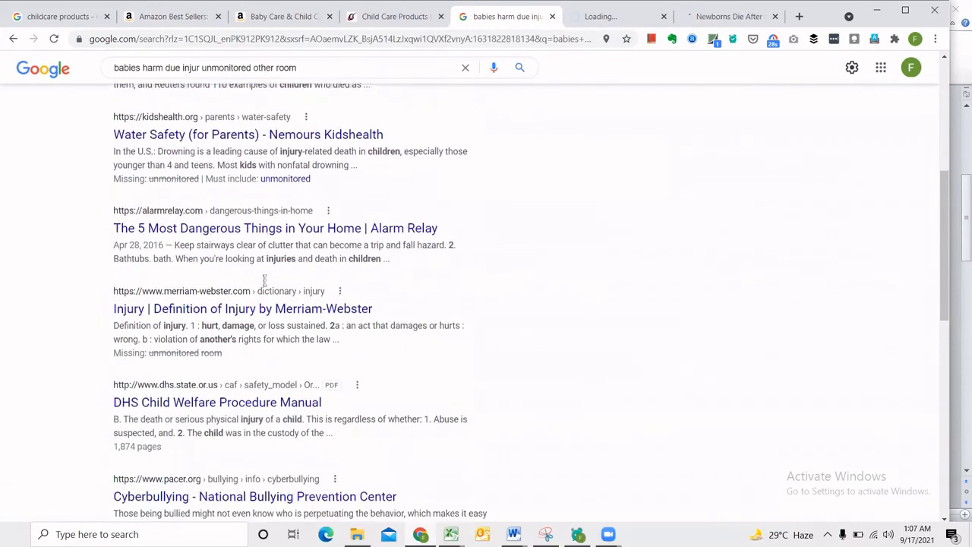
scroll(258, 292, down, 2)
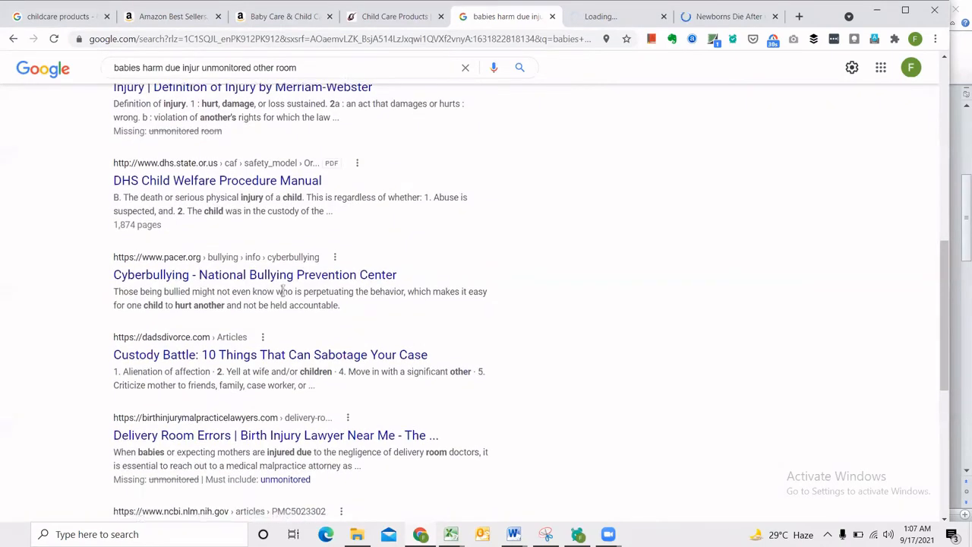
scroll(269, 297, up, 8)
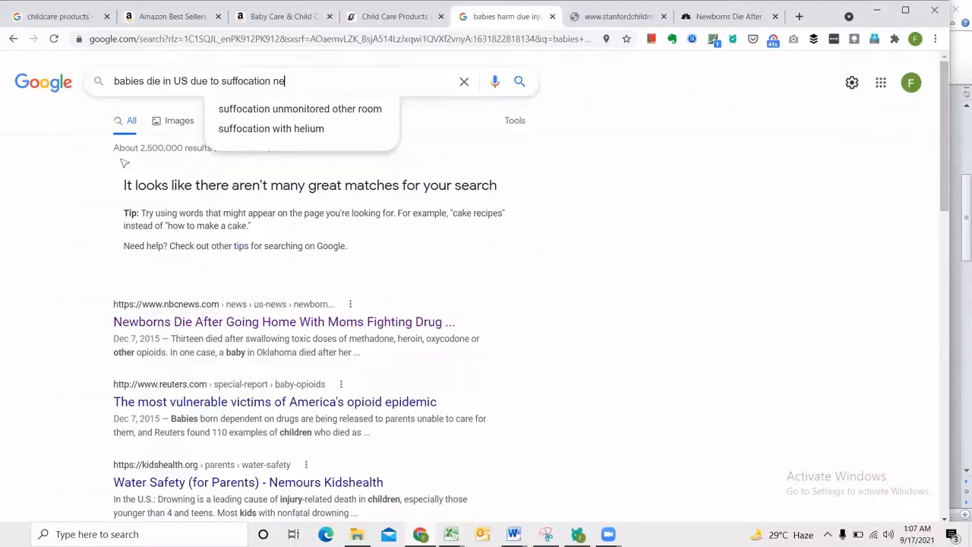
Search Google for "babies die in US due to suffocation new born" and open the CDC SIDS and SUID statistics page in a new tab.
text(w born)
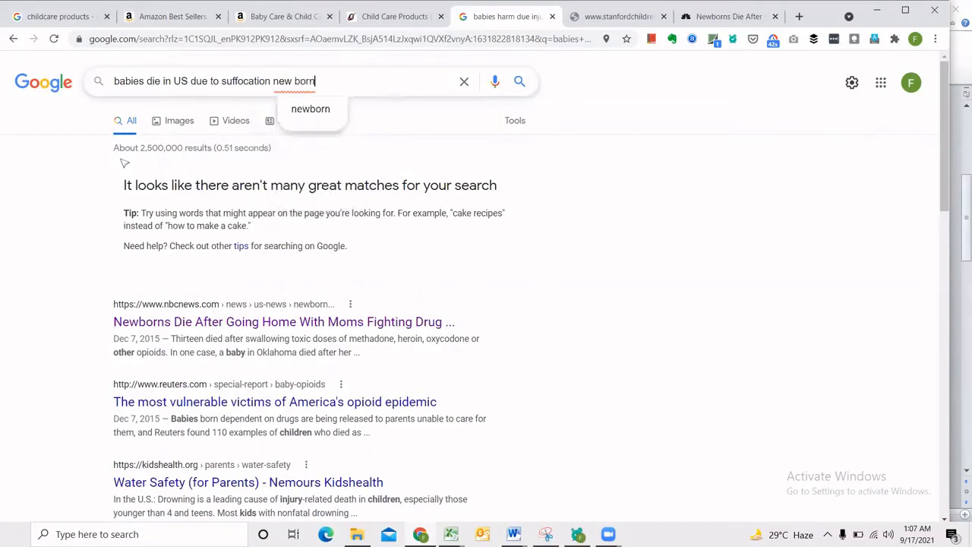
key(Return)
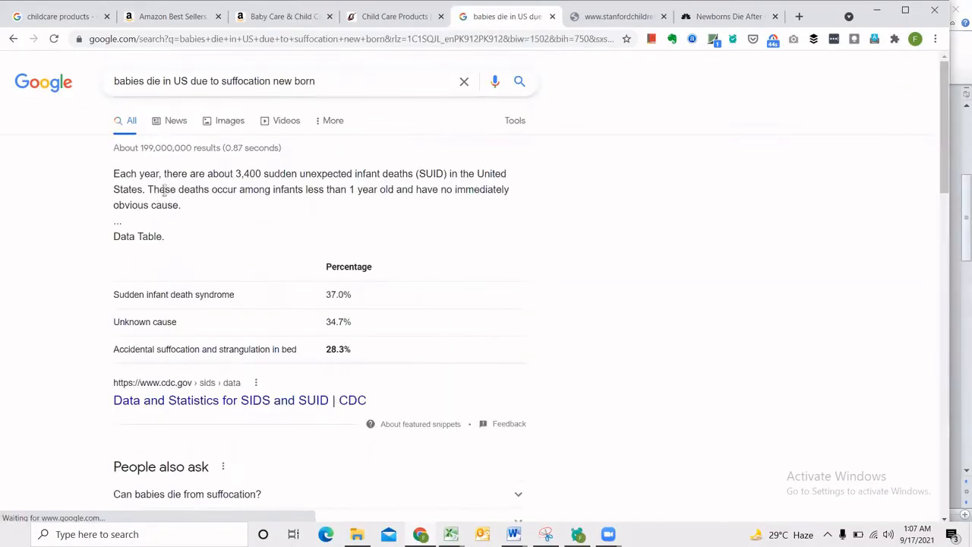
scroll(146, 261, down, 2)
middle_click(220, 274)
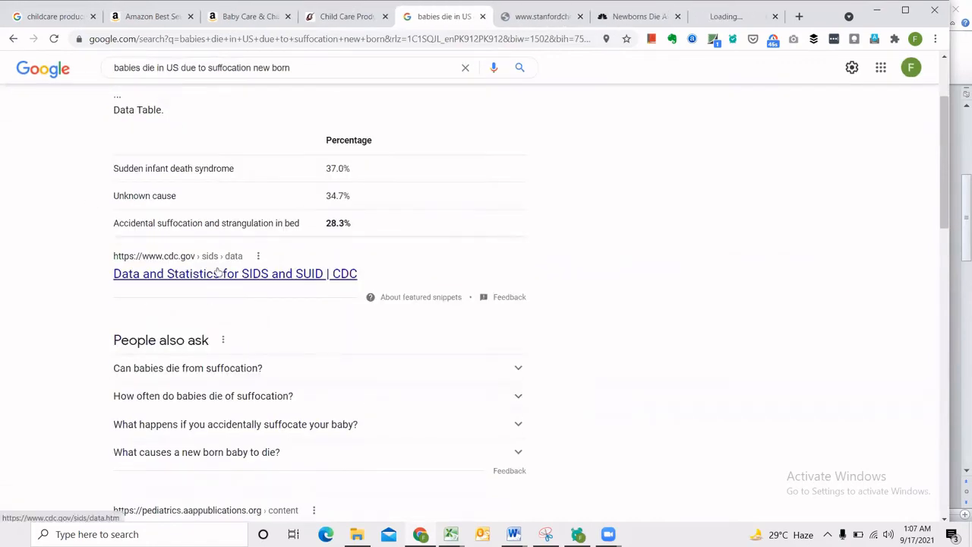
click(721, 16)
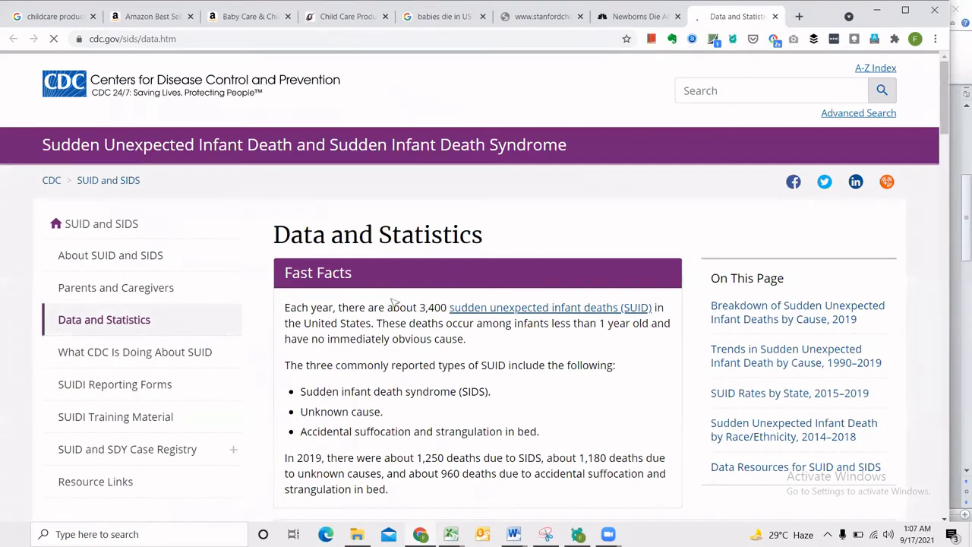
Examine the CDC Fast Facts on annual infant deaths and accidental suffocation, and the breakdown of deaths by cause.
scroll(395, 304, down, 1)
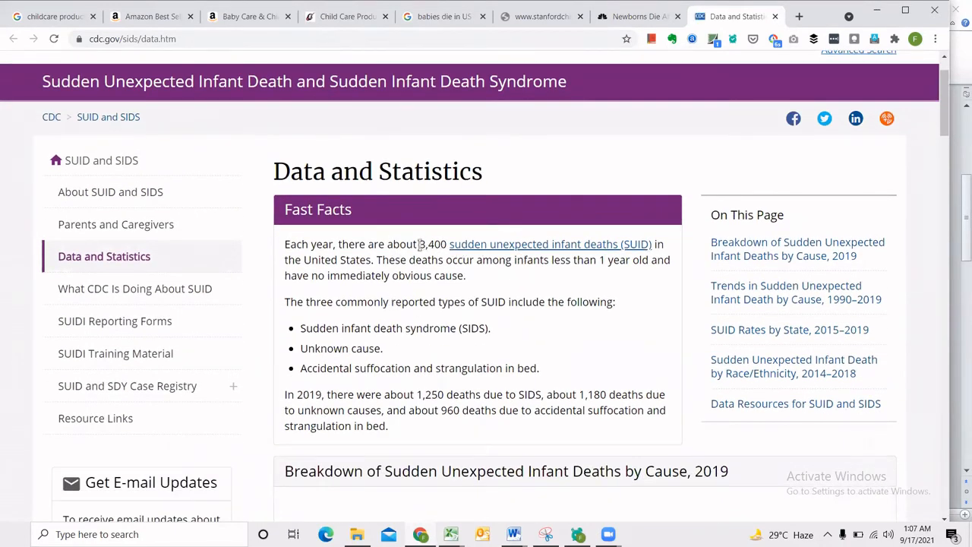
drag(419, 244, 447, 244)
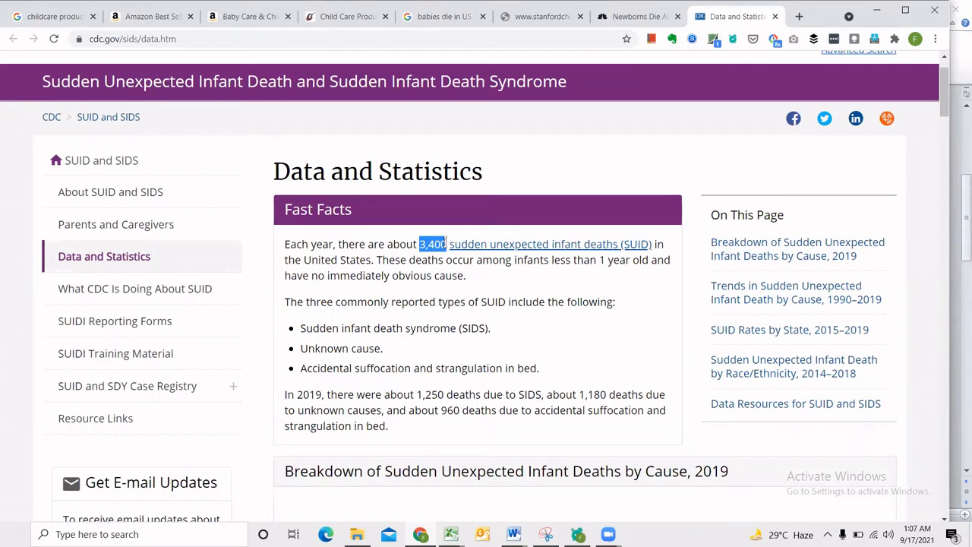
click(437, 281)
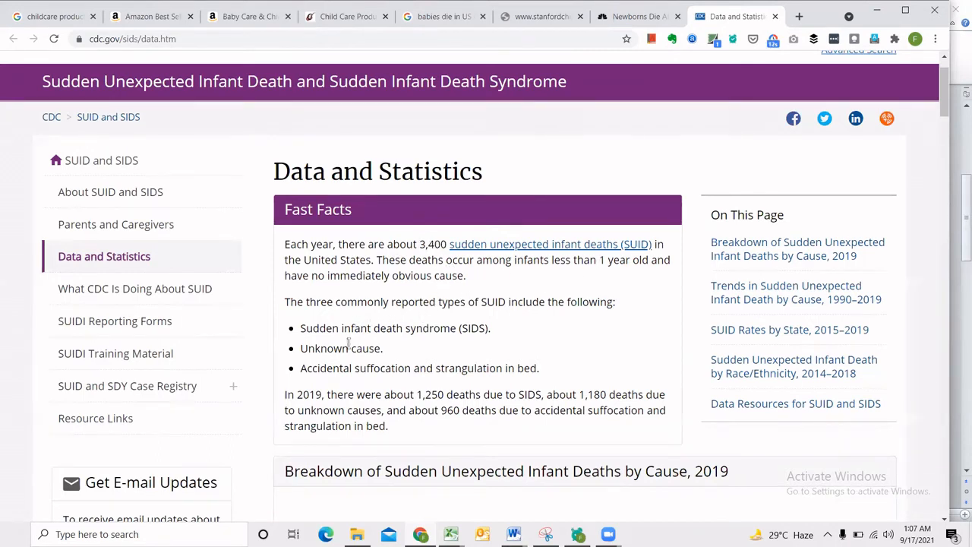
drag(348, 347, 426, 345)
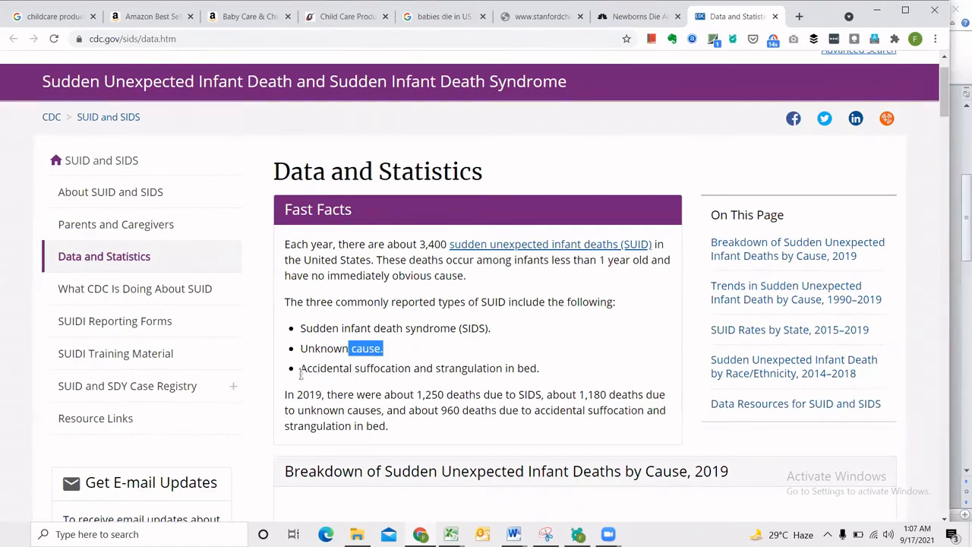
drag(301, 371, 522, 369)
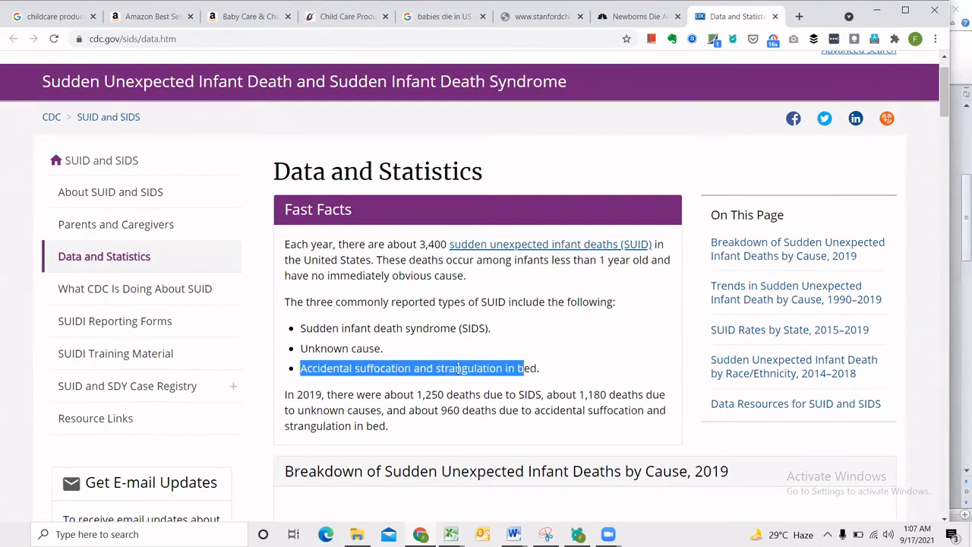
scroll(419, 379, down, 6)
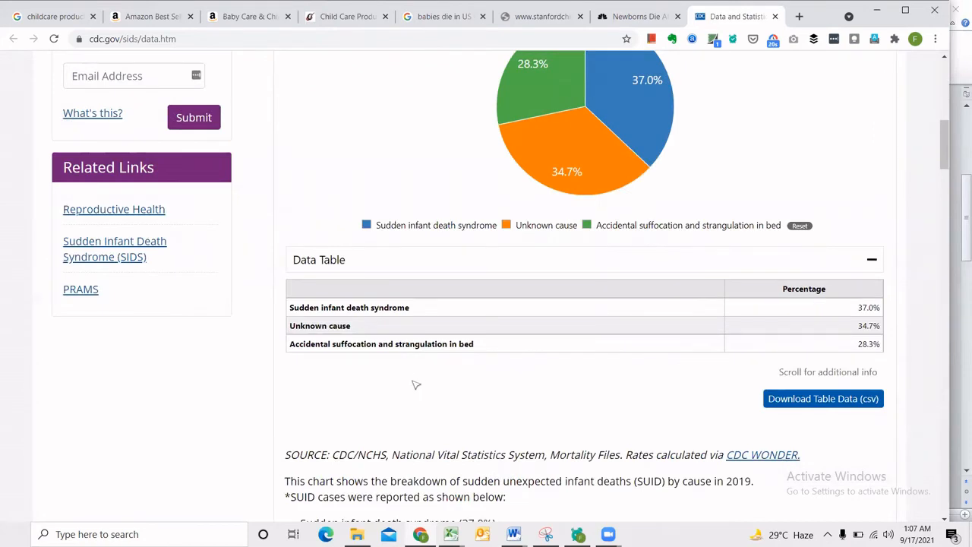
Switch back to sample proposal.docx in Word and extend the last line to read "According to CDC, close to X thousand".
click(514, 534)
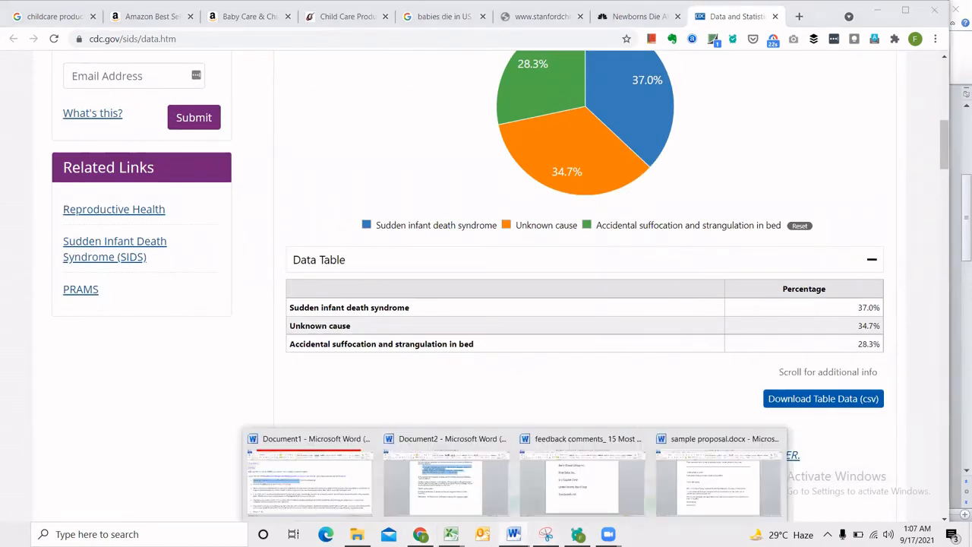
click(647, 505)
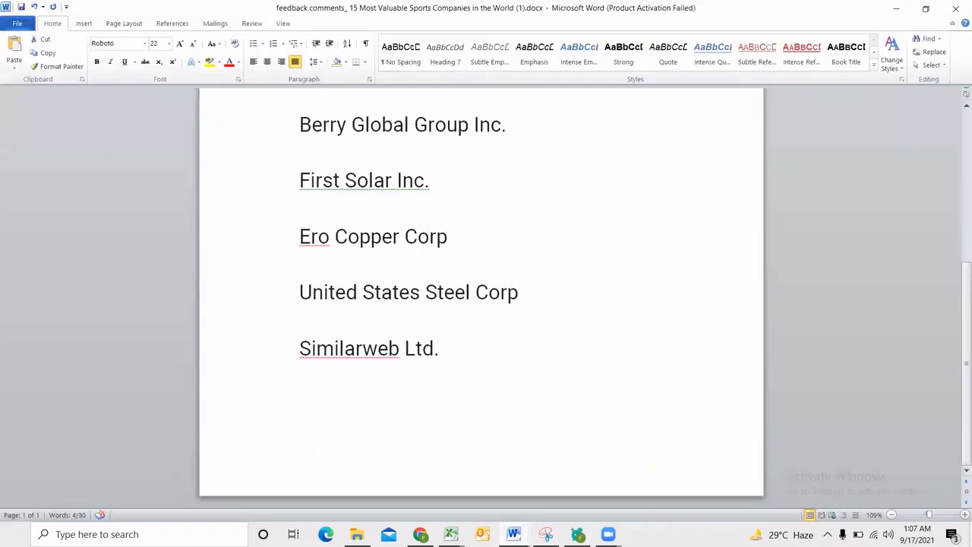
click(514, 534)
click(697, 476)
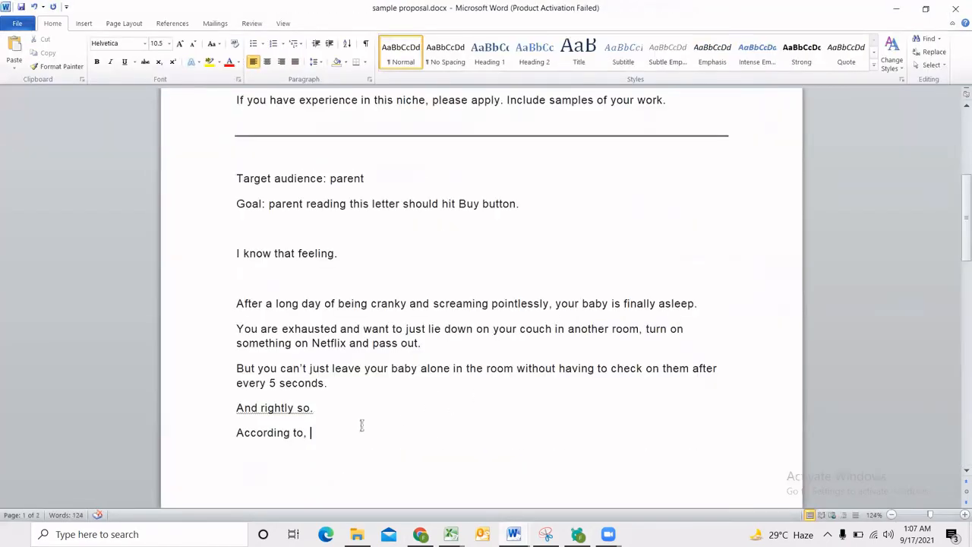
key(BackSpace)
text(CDC,)
text(close to X thousand)
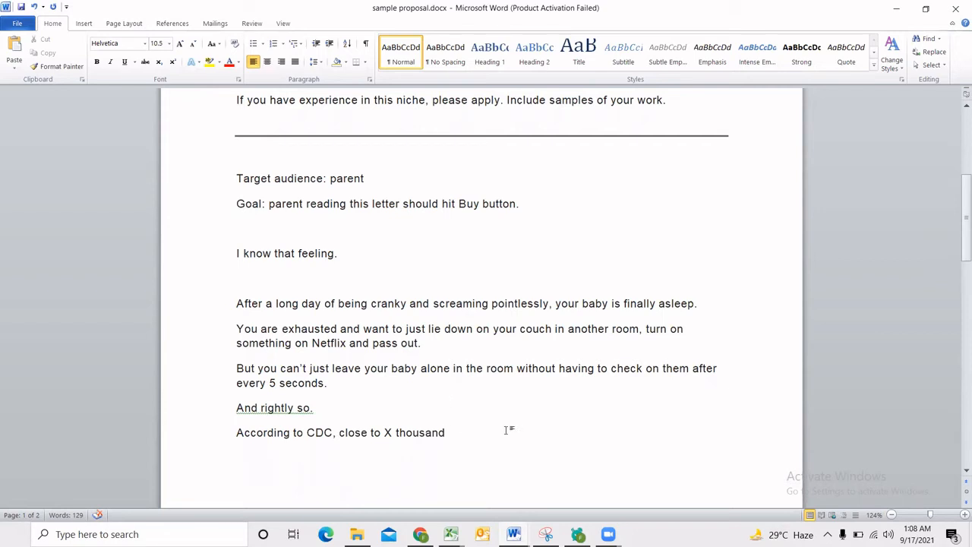
Complete the CDC sentence with "babies injur/or die in the US due to lack of proper monitoring.".
text(kid)
key(BackSpace)
key(BackSpace)
key(BackSpace)
text(babies injur/or die in the US)
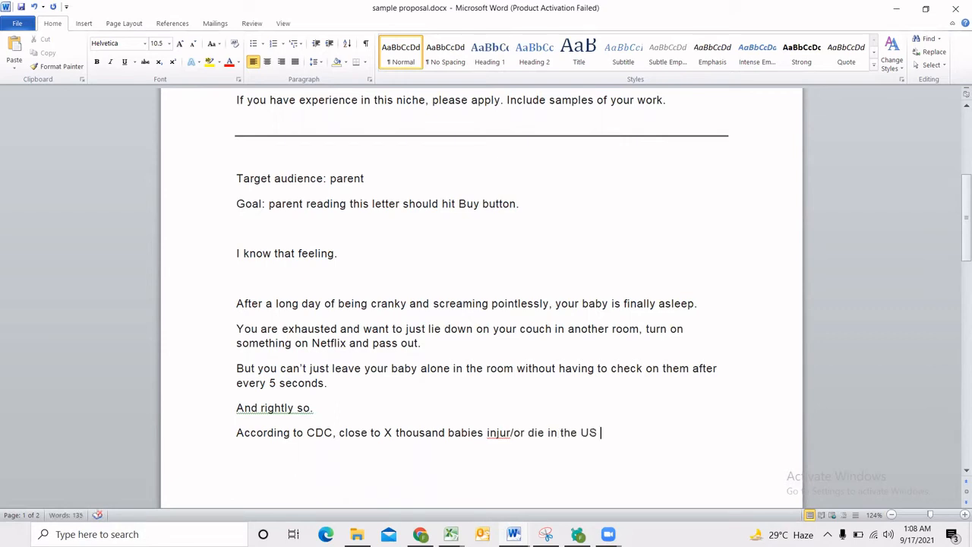
text( due to lack of)
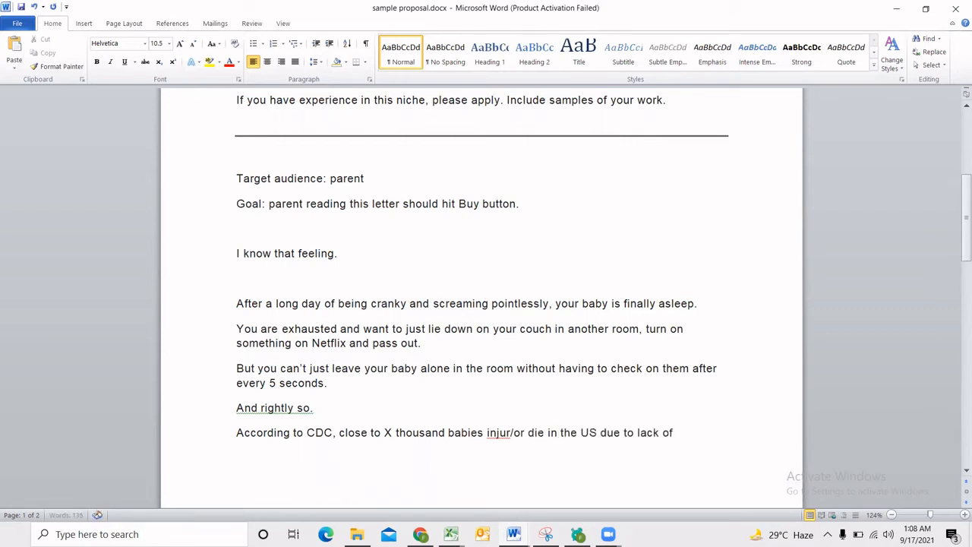
text( proper monito)
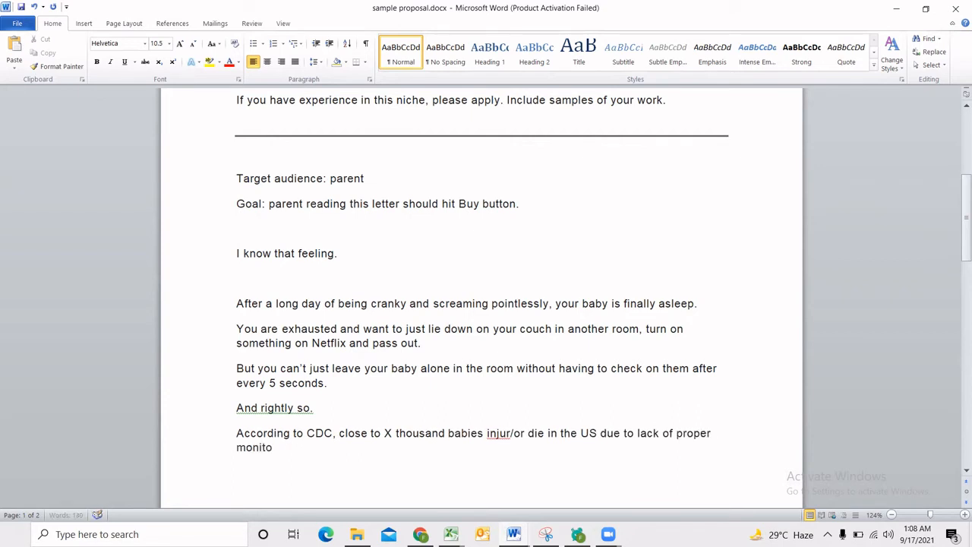
text(ring.)
key(Return)
Review the wording of the CDC sentence and start a new paragraph below it.
drag(236, 433, 496, 433)
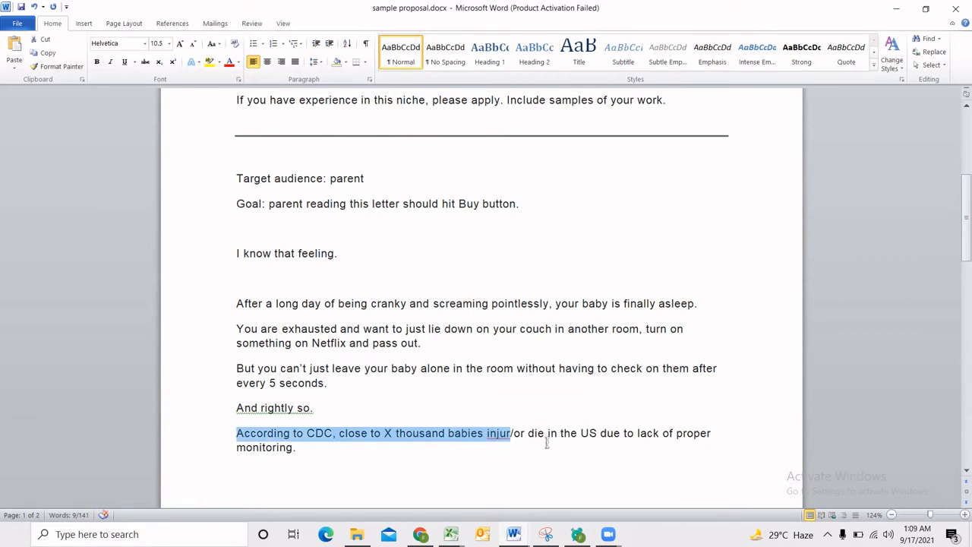
click(474, 451)
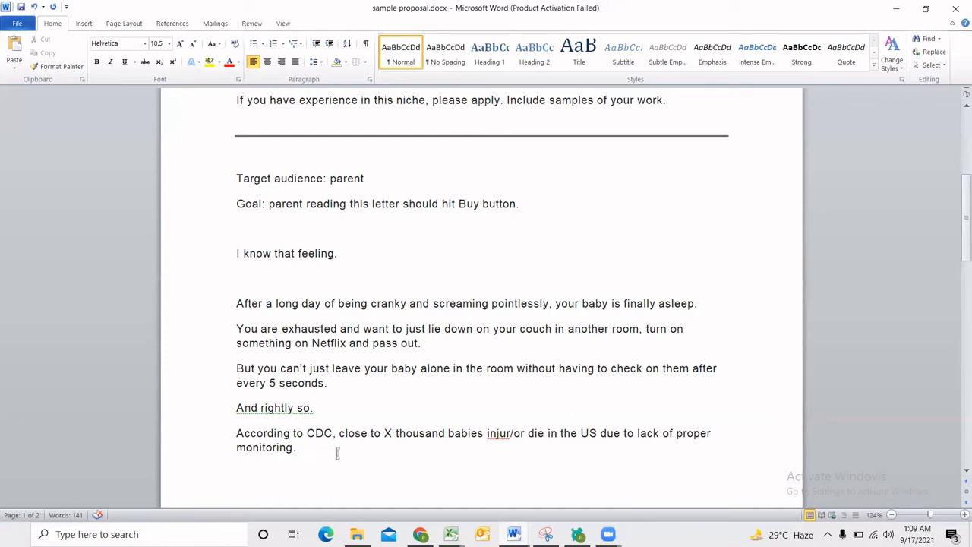
triple_click(301, 453)
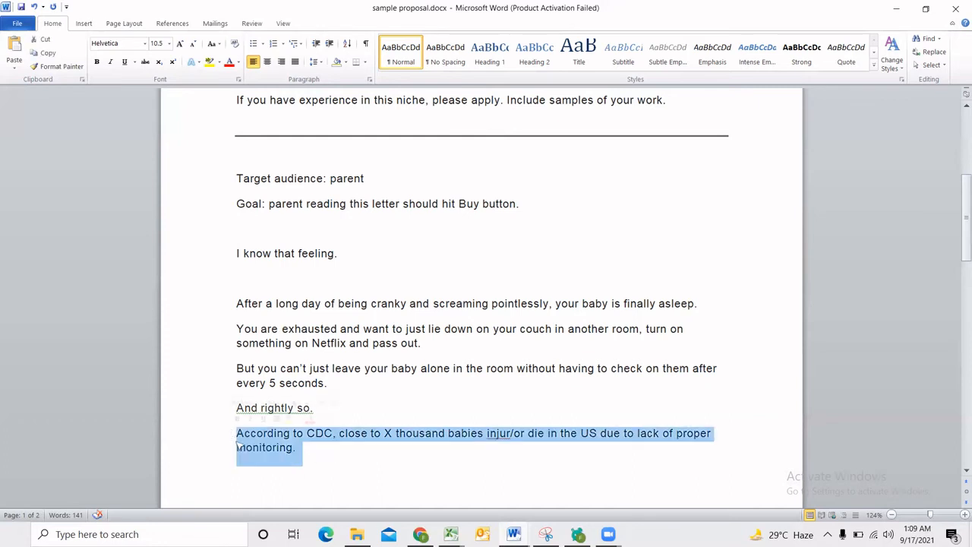
click(353, 450)
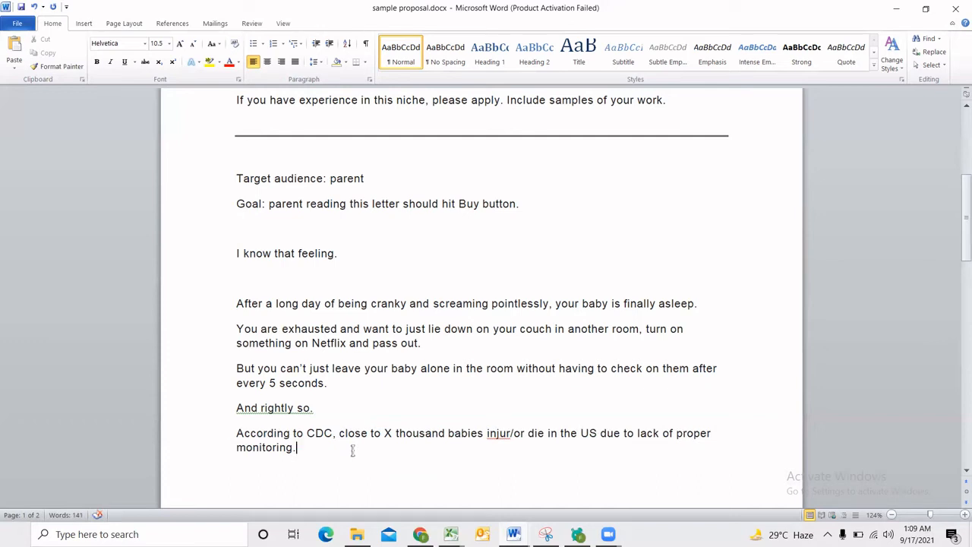
key(Return)
key(Return)
key(BackSpace)
Review the start of the hook, from "I know that feeling." through the Netflix sentence.
drag(238, 253, 770, 322)
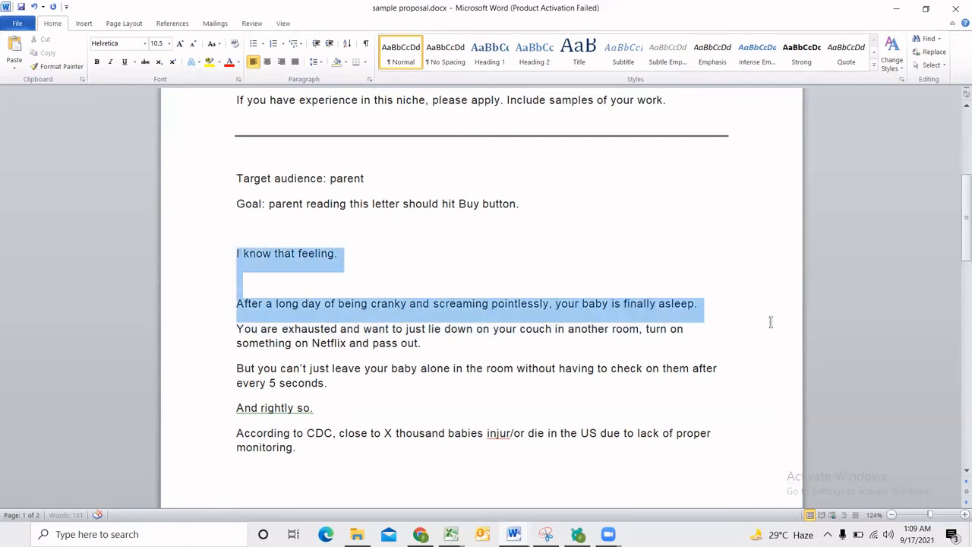
click(591, 297)
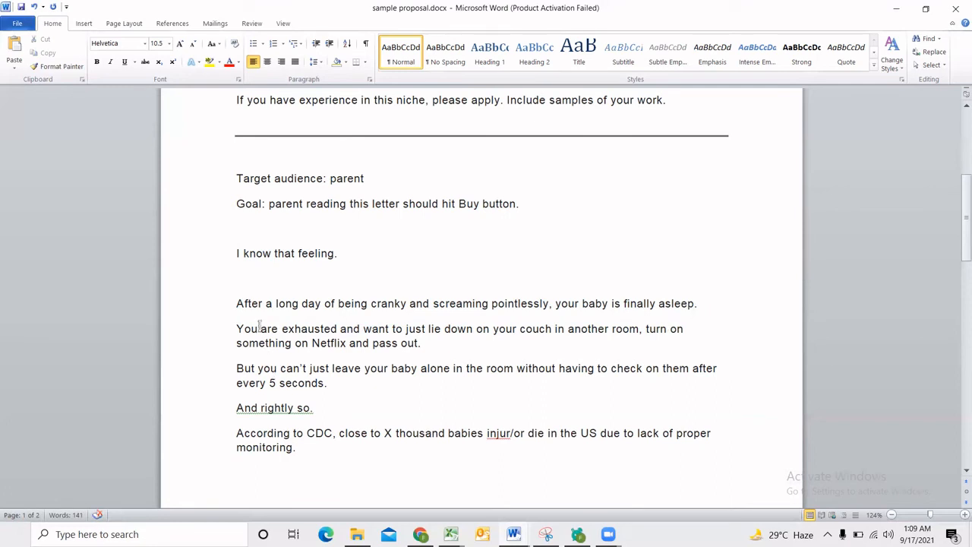
drag(237, 253, 427, 342)
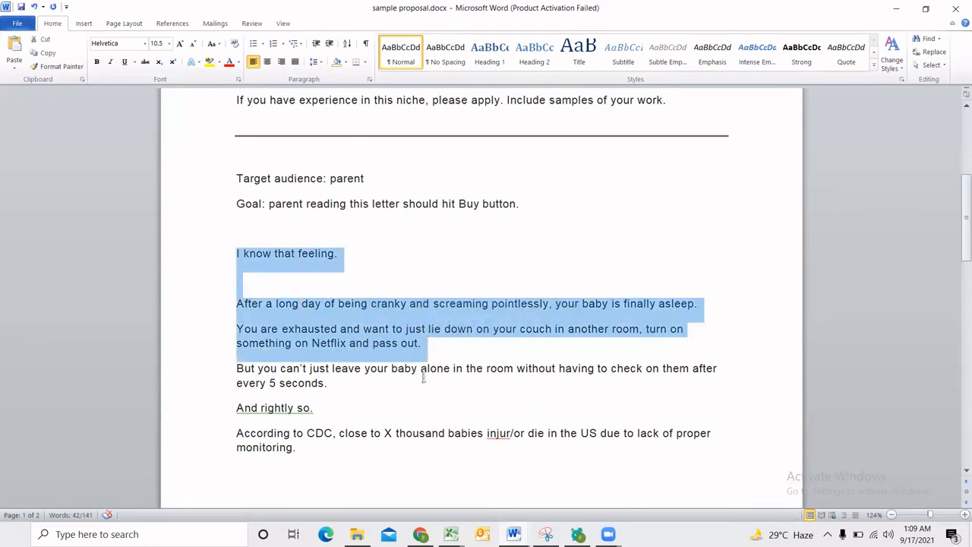
drag(239, 400, 328, 462)
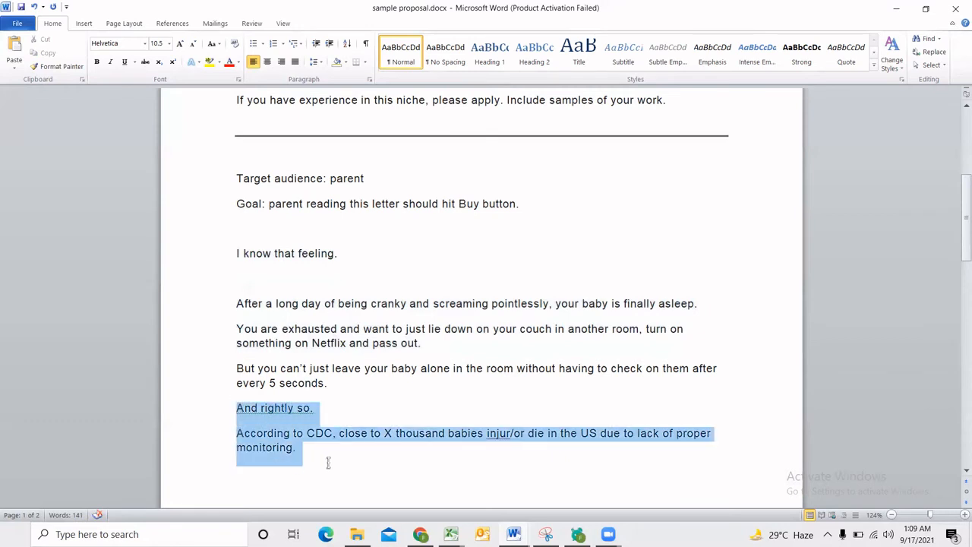
scroll(321, 433, down, 1)
click(320, 433)
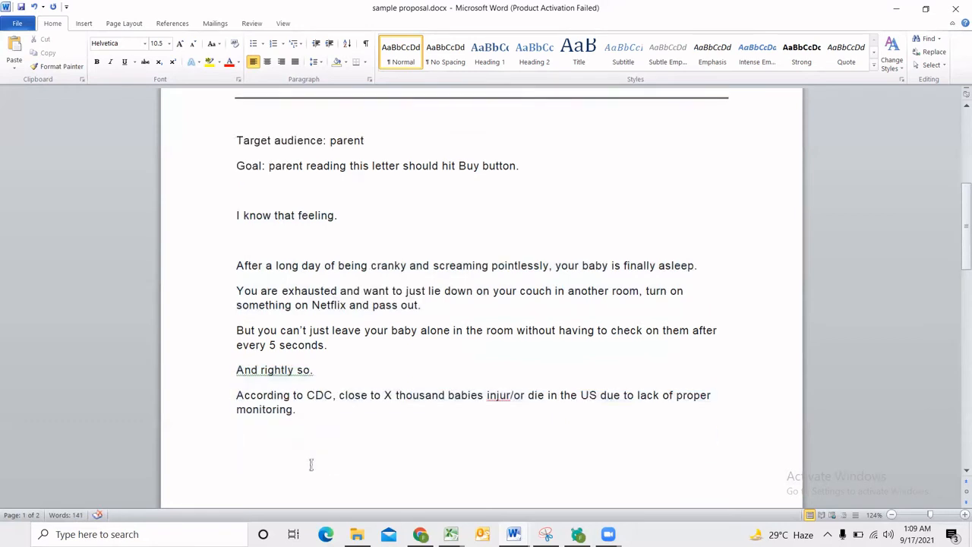
text(Sales pitch)
key(BackSpace)
key(BackSpace)
key(BackSpace)
key(BackSpace)
key(BackSpace)
key(BackSpace)
key(BackSpace)
key(BackSpace)
key(BackSpace)
key(BackSpace)
key(BackSpace)
Correct "injur" to "injure" in the CDC sentence and add the line "But here is the good news." below it.
click(510, 399)
text(e/)
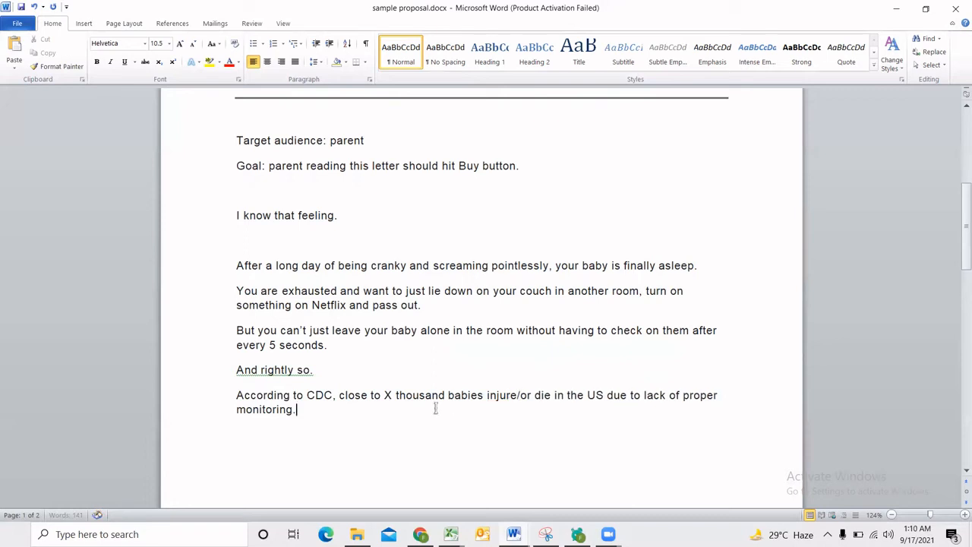
key(Return)
text(But here is the n)
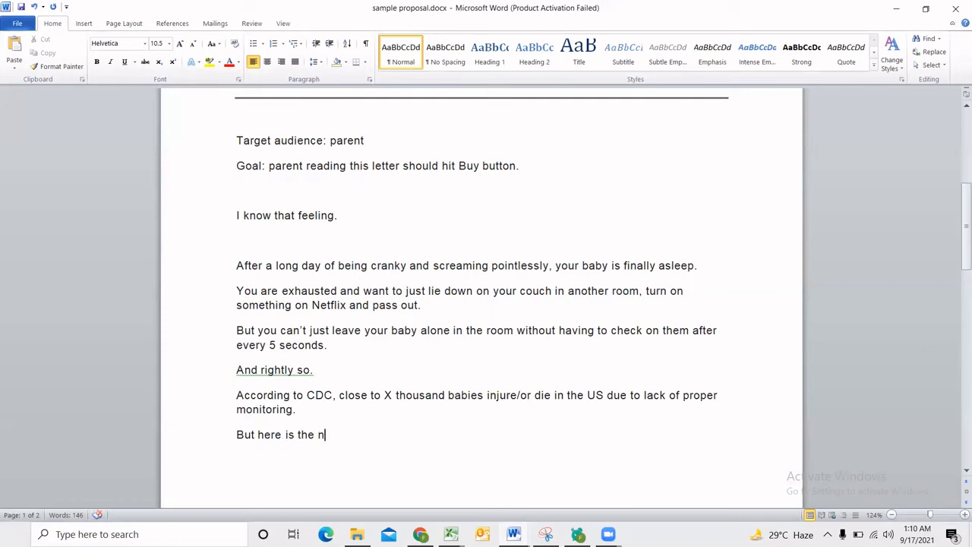
key(BackSpace)
text(good news.)
Add the line "You aren't an ape living in the stone age." and apply the suggested capitalization "Stone Age".
key(Return)
text(You ar)
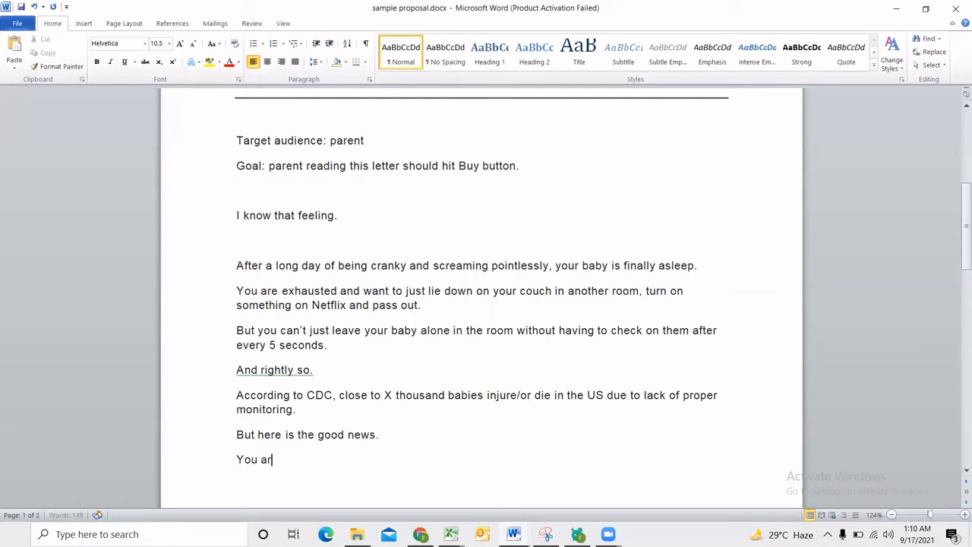
text(en't an ape living in the )
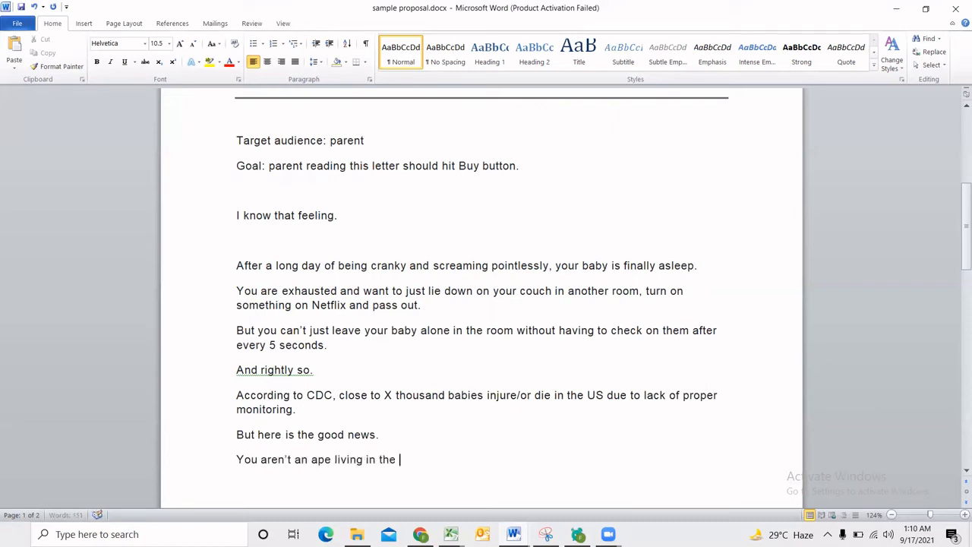
text(stone age.)
key(Return)
scroll(595, 423, down, 1)
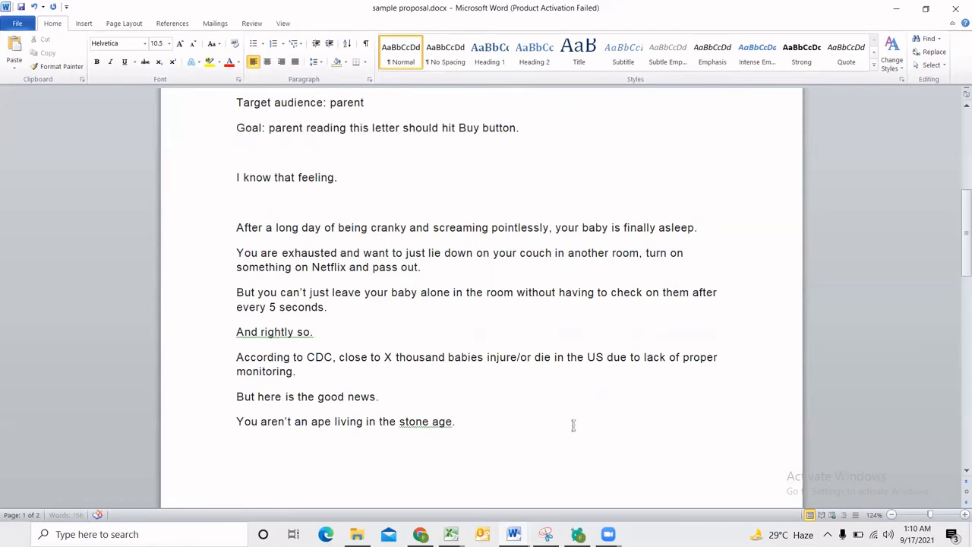
right_click(411, 421)
click(459, 287)
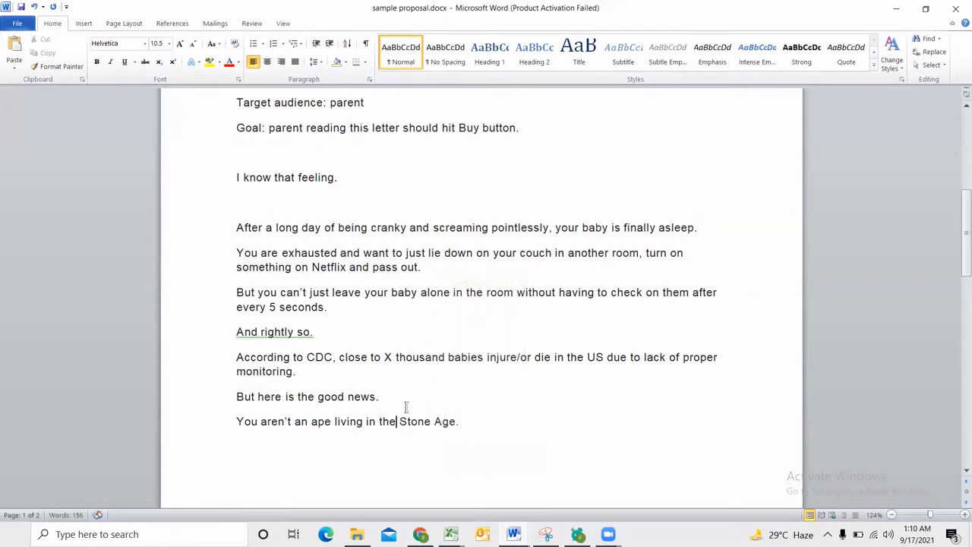
Review the flow of the letter from the "You are exhausted" sentence through the CDC statistic, the good news line and the Stone Age line.
click(329, 422)
drag(318, 401, 330, 402)
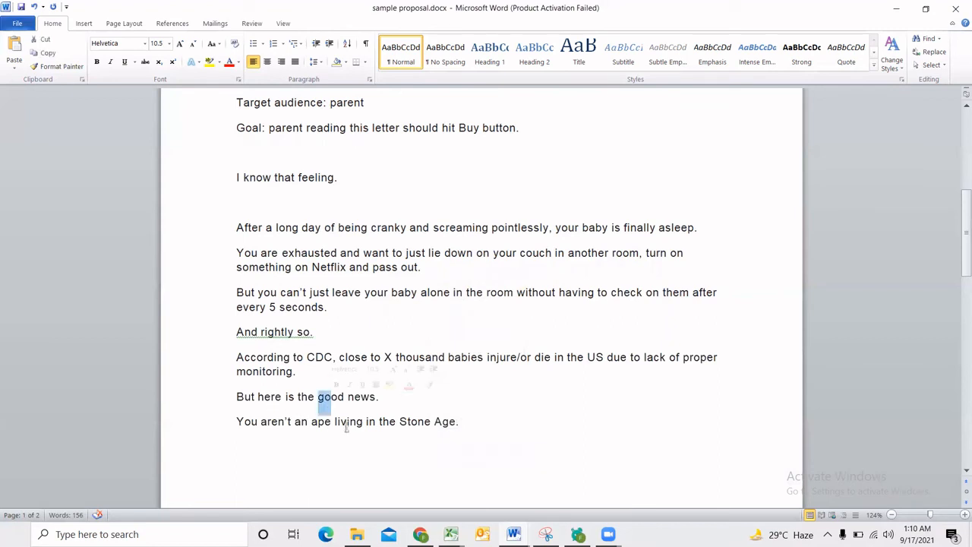
click(349, 428)
double_click(266, 427)
click(417, 427)
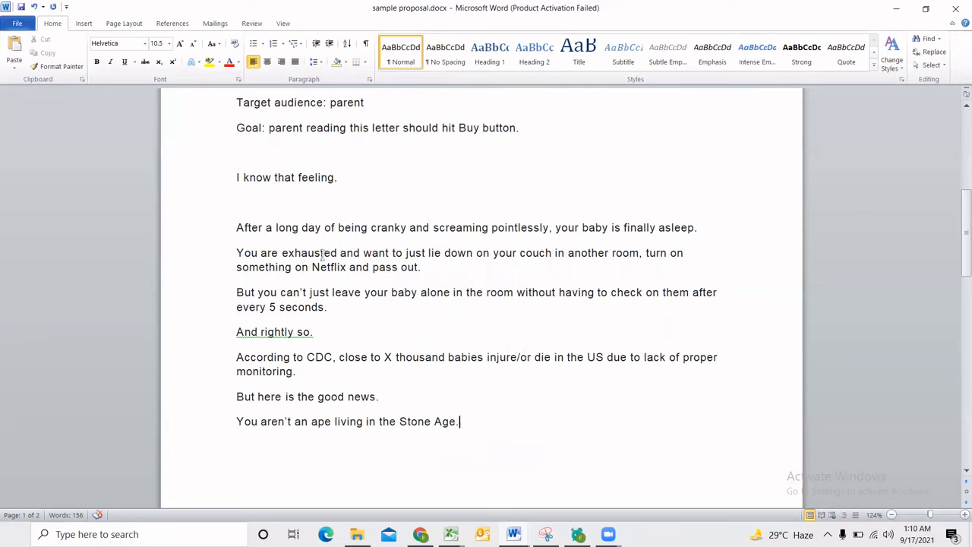
drag(282, 253, 477, 253)
click(391, 304)
drag(340, 362, 346, 361)
click(262, 368)
triple_click(300, 371)
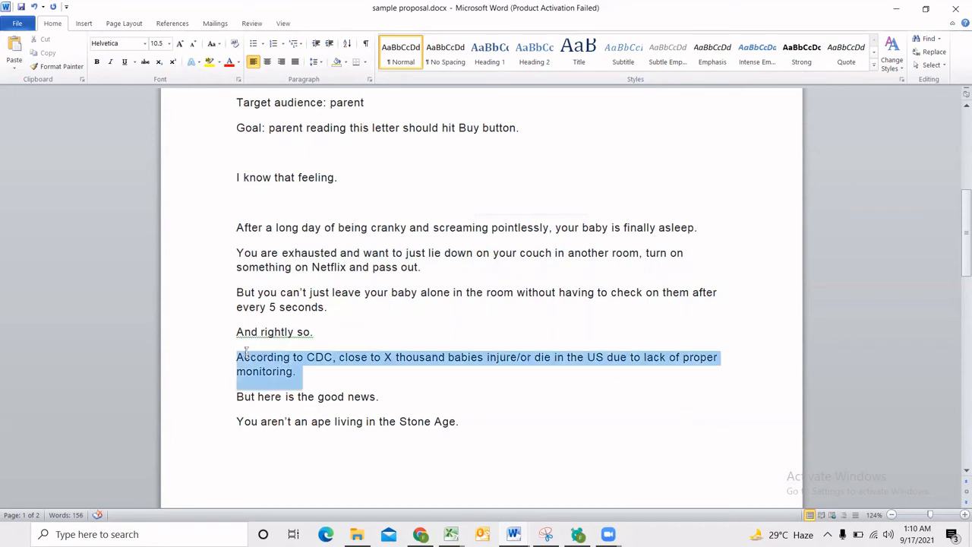
drag(286, 397, 348, 396)
click(344, 420)
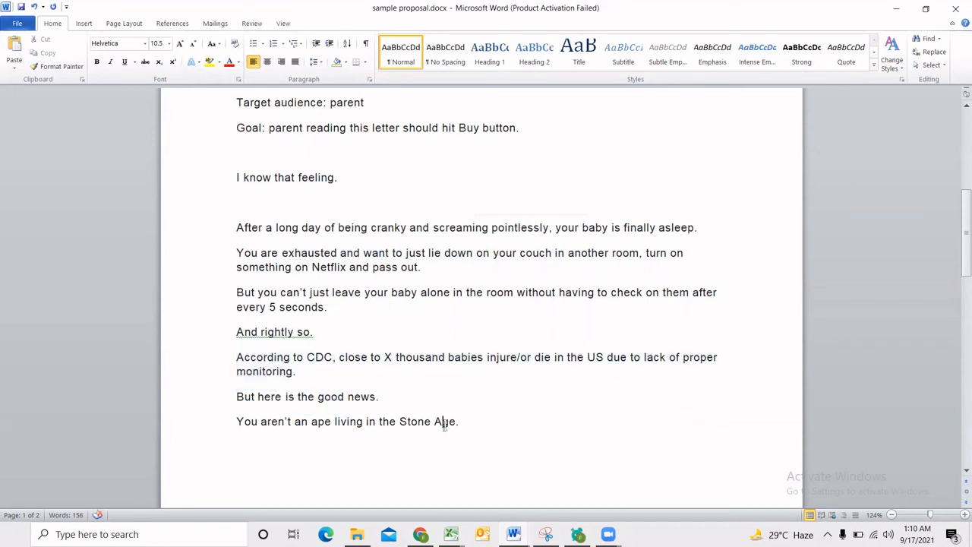
click(476, 424)
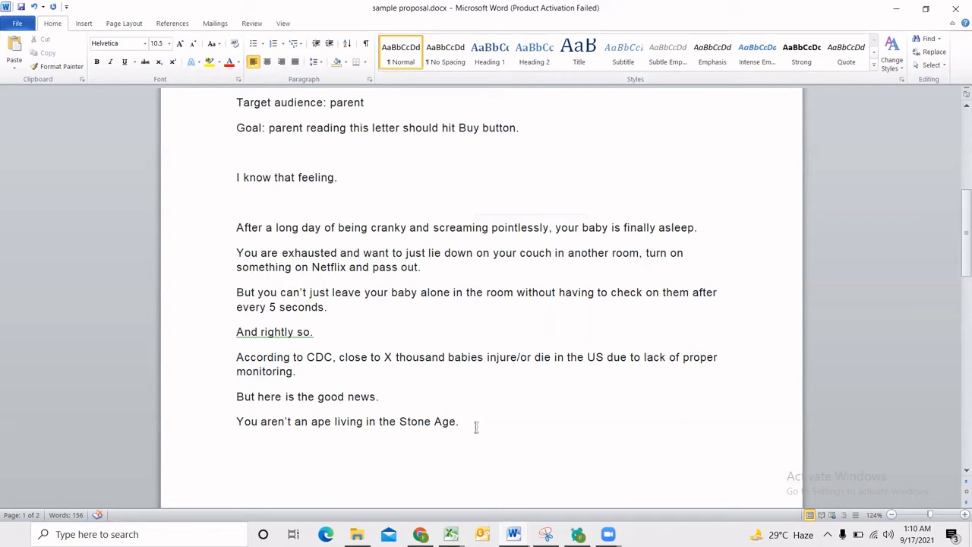
Add the line "Be thankful to the technology." below the Stone Age sentence.
key(Return)
text(Be thankful to )
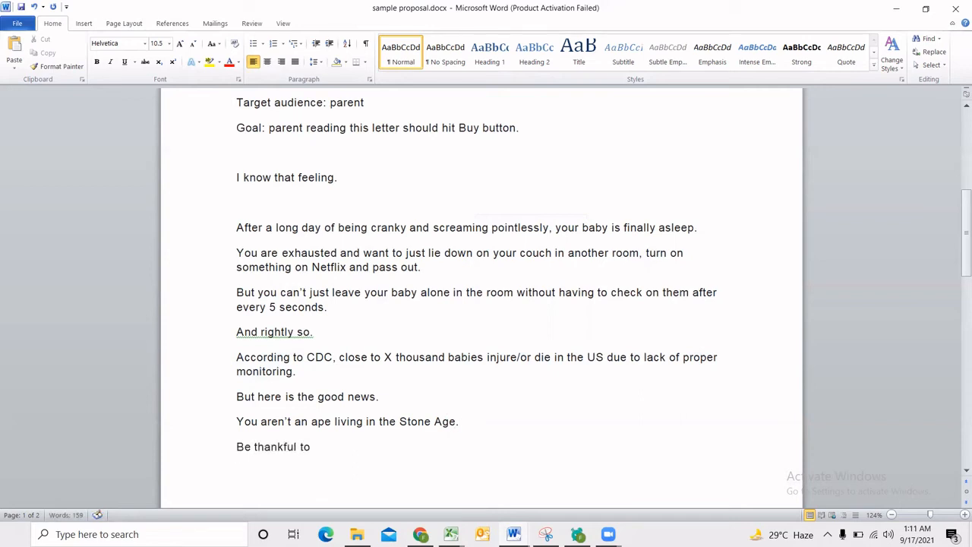
text(the techjol)
key(BackSpace)
key(BackSpace)
key(BackSpace)
text(nology )
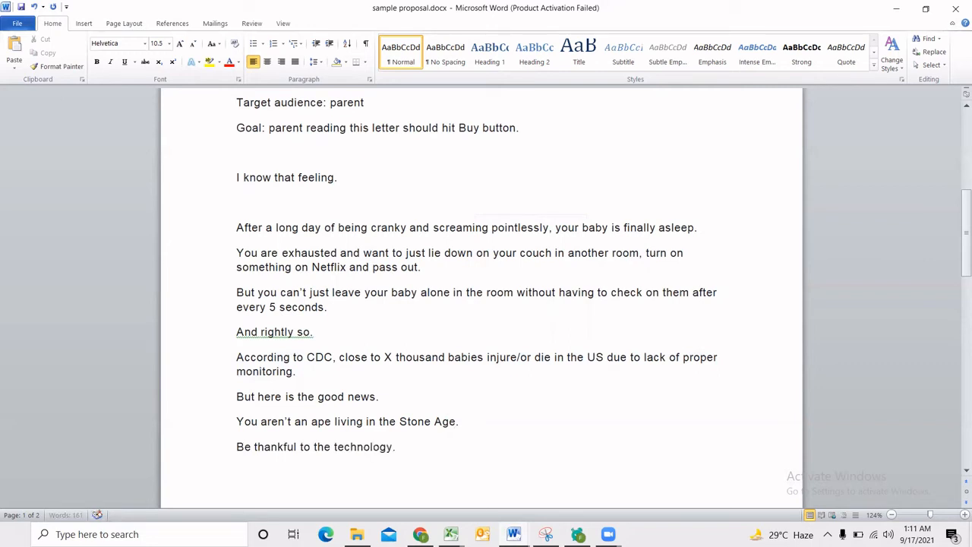
text( Over X million paren)
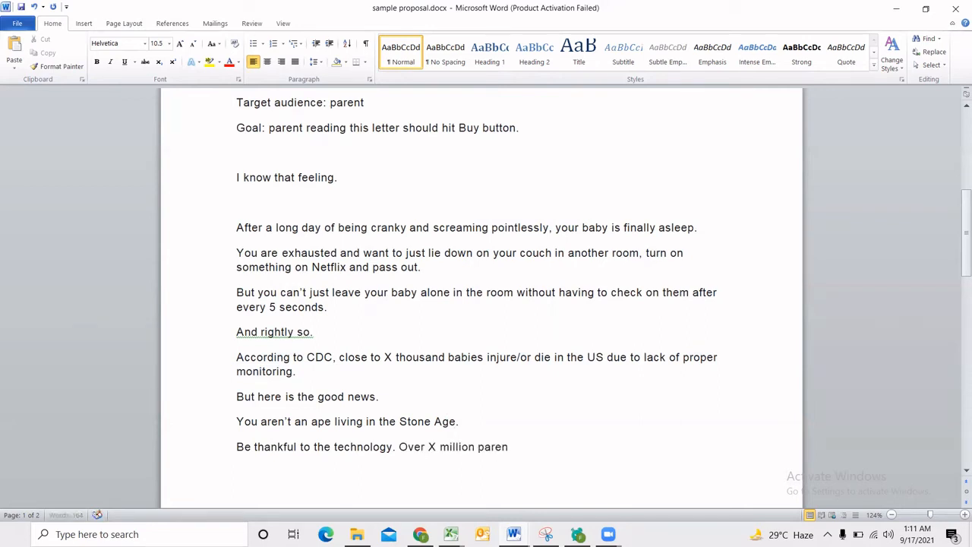
text(ts in the US use baby monito)
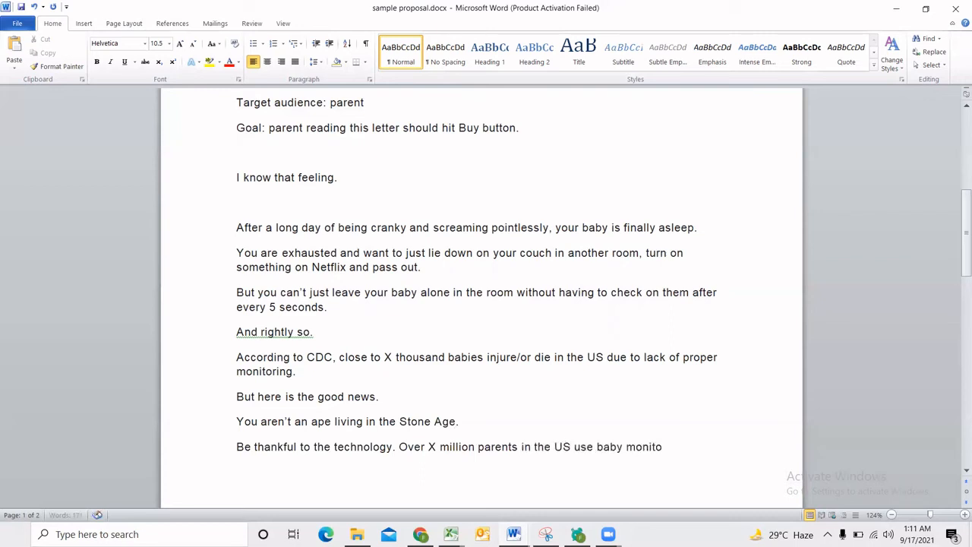
text(rs)
text(.)
Extend the technology line with "Over X million parents in the US use baby monitors." and continue onto the next page.
key(ctrl+Return)
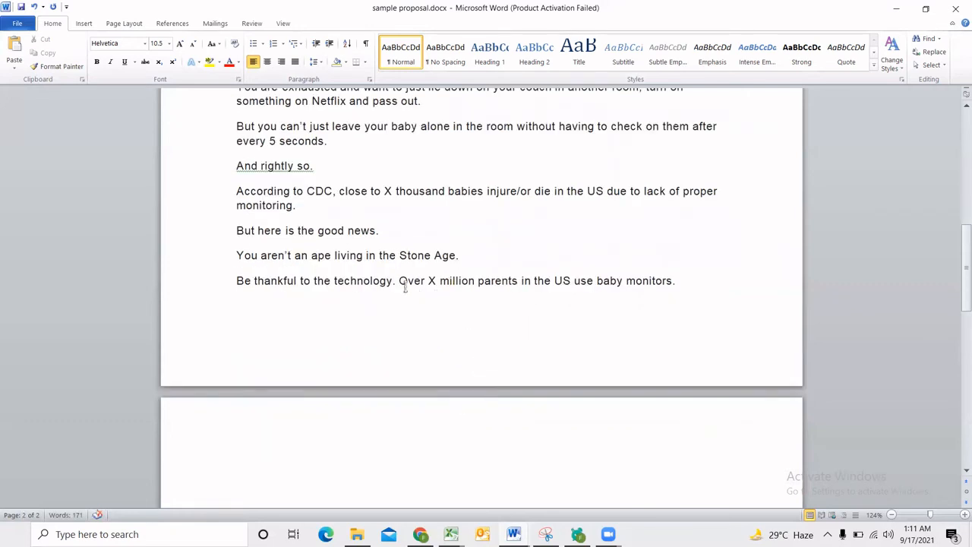
Attach the comment "Social validation" to "Over X million parents in", applying the suggested spelling for the misspelled word.
drag(399, 281, 533, 282)
click(251, 23)
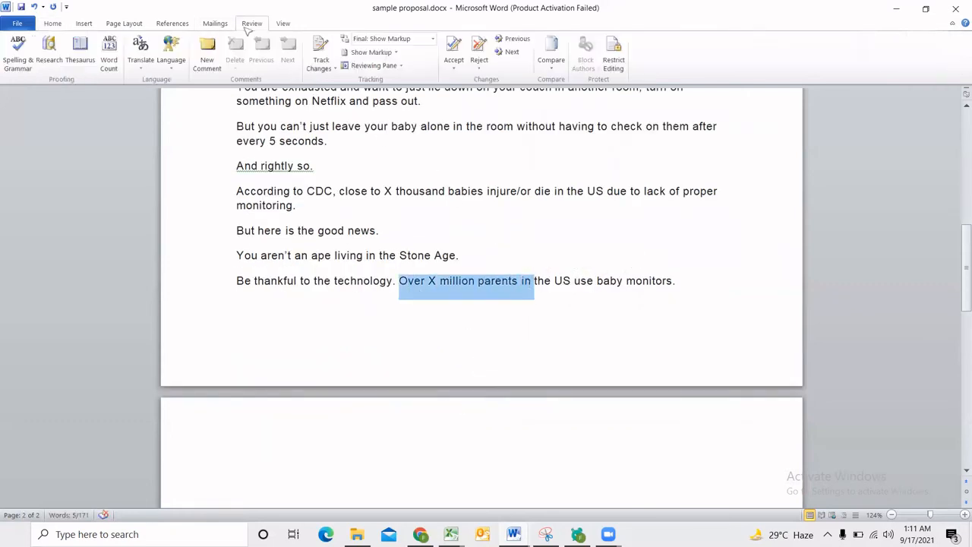
click(206, 54)
text(Social validadation)
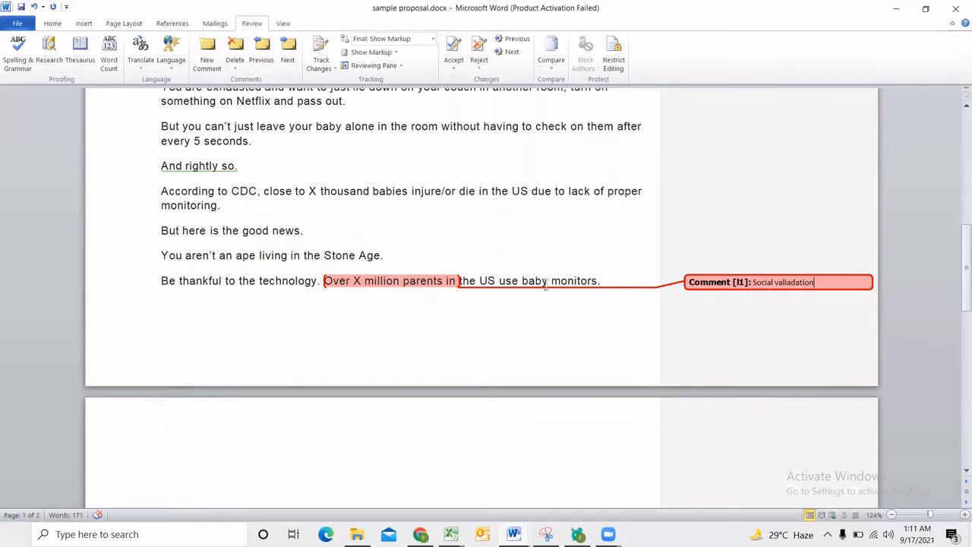
click(505, 271)
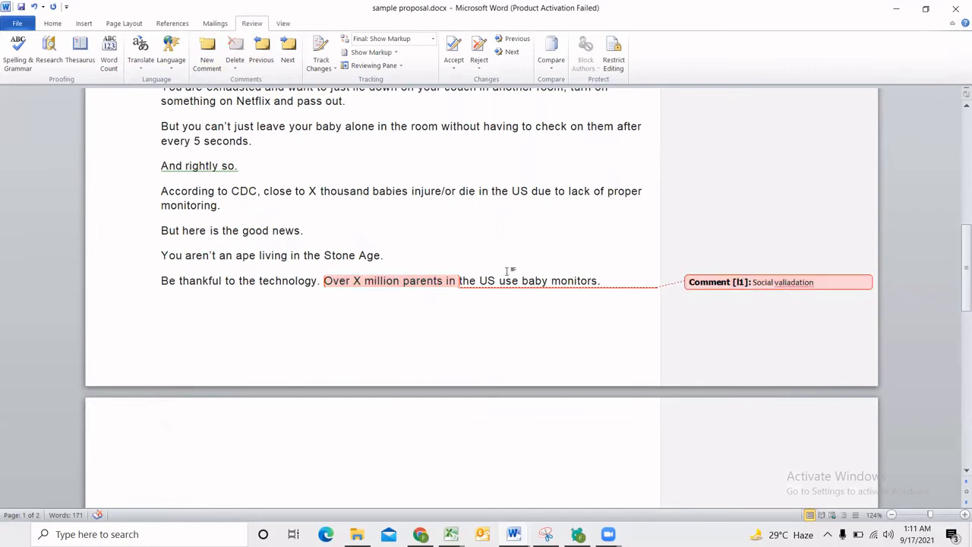
click(782, 282)
right_click(782, 281)
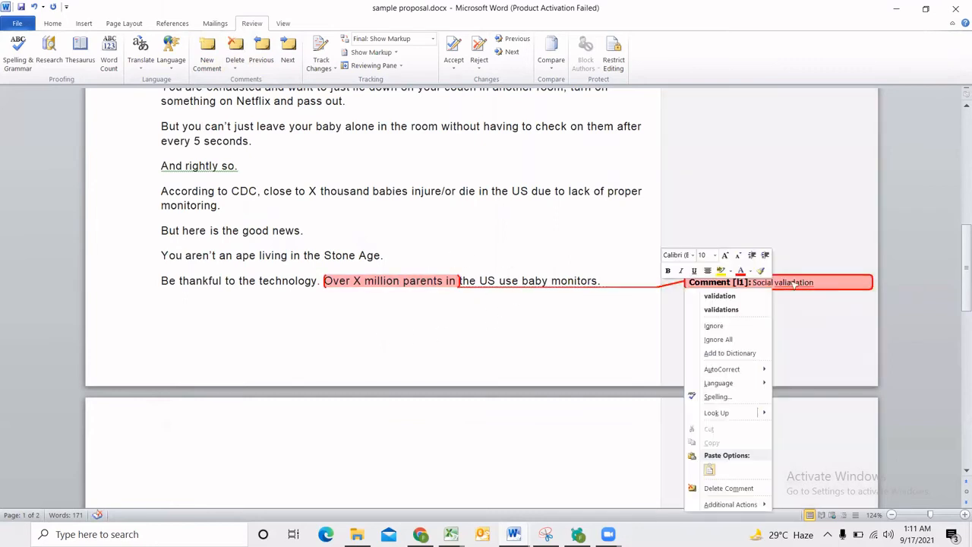
click(751, 296)
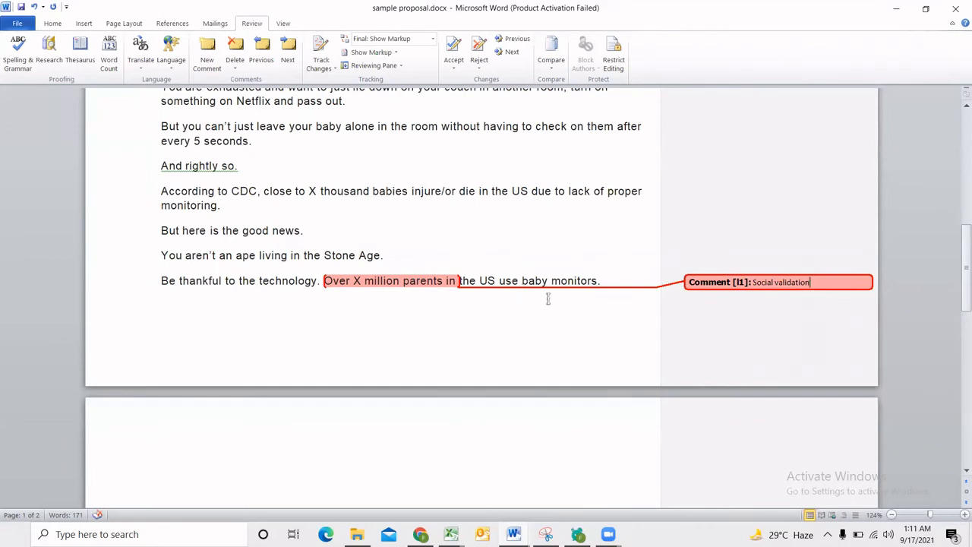
click(537, 286)
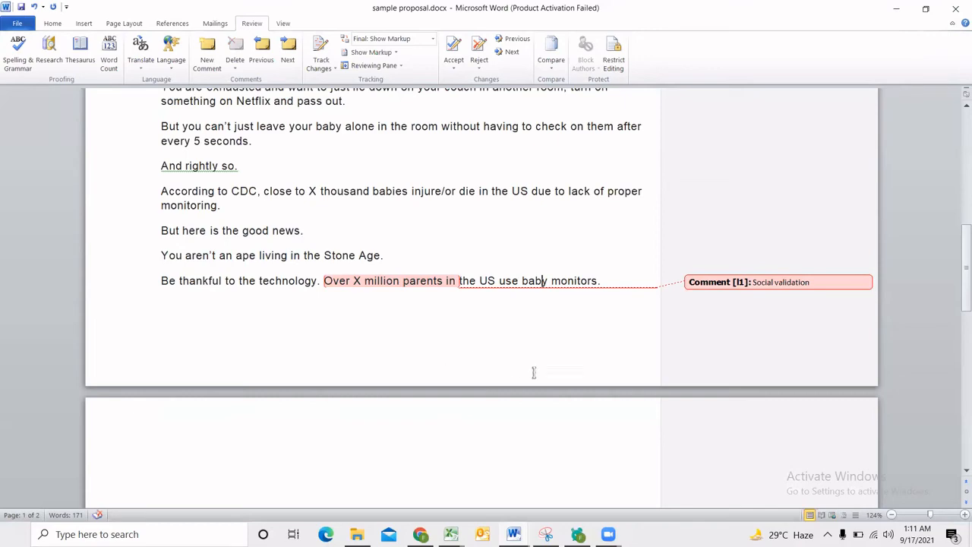
Write the line "X baby monitor solves your problem by offering:" at the start of page 2.
scroll(560, 376, up, 6)
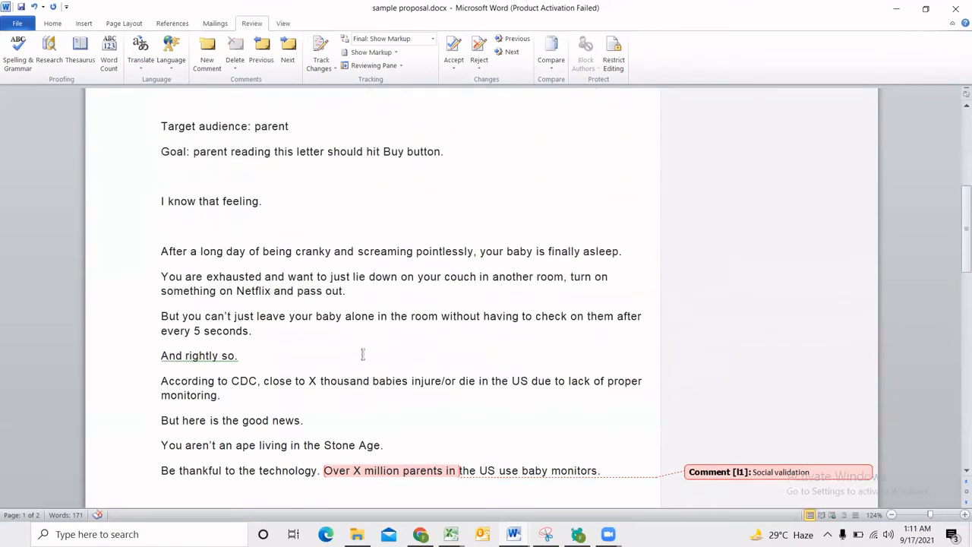
scroll(239, 331, down, 5)
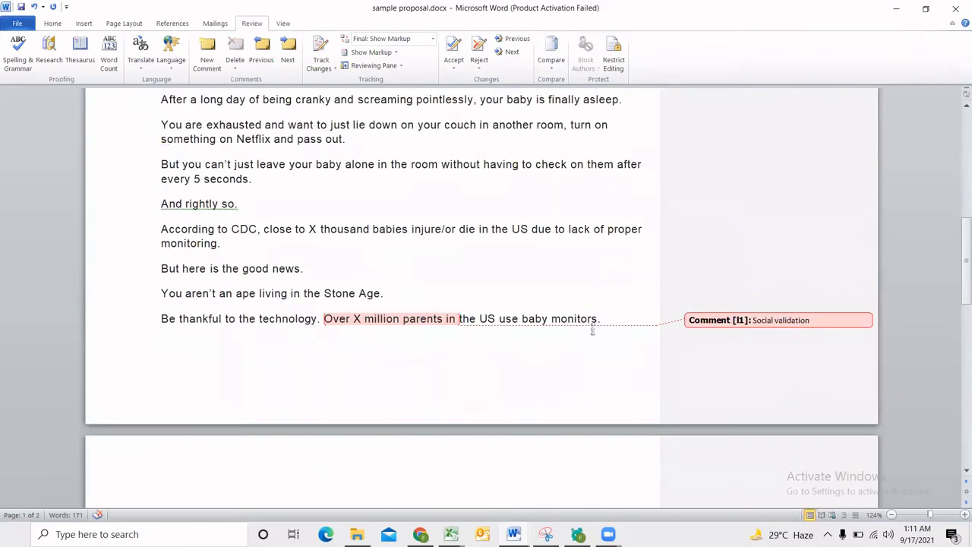
key(Return)
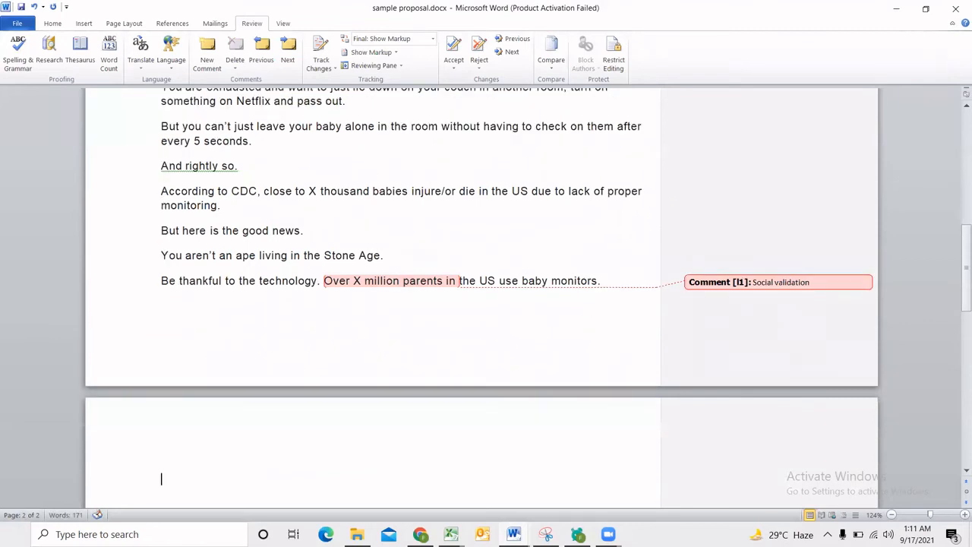
text(X)
key(BackSpace)
text(X ab)
key(BackSpace)
key(BackSpace)
text(baby mon)
key(BackSpace)
text(onitor)
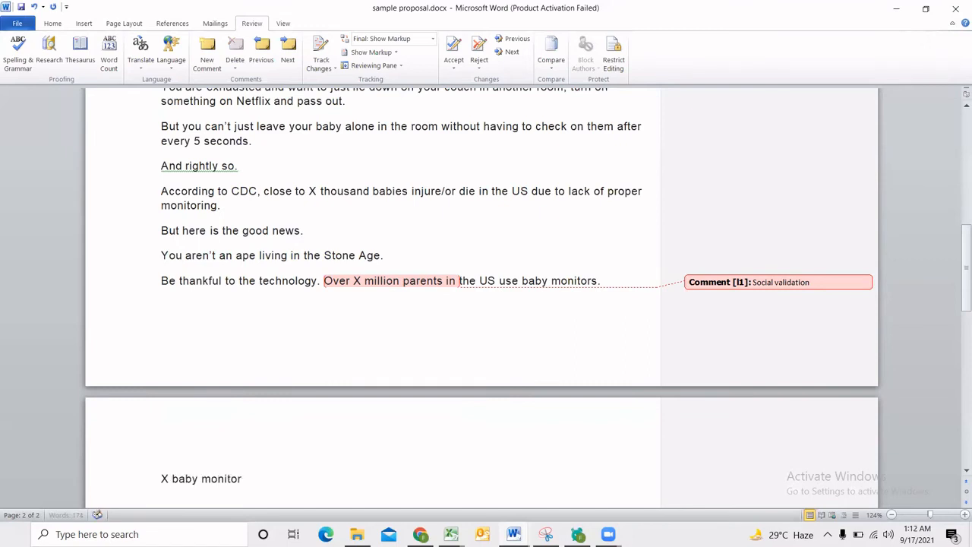
text( solves your problem by offering:)
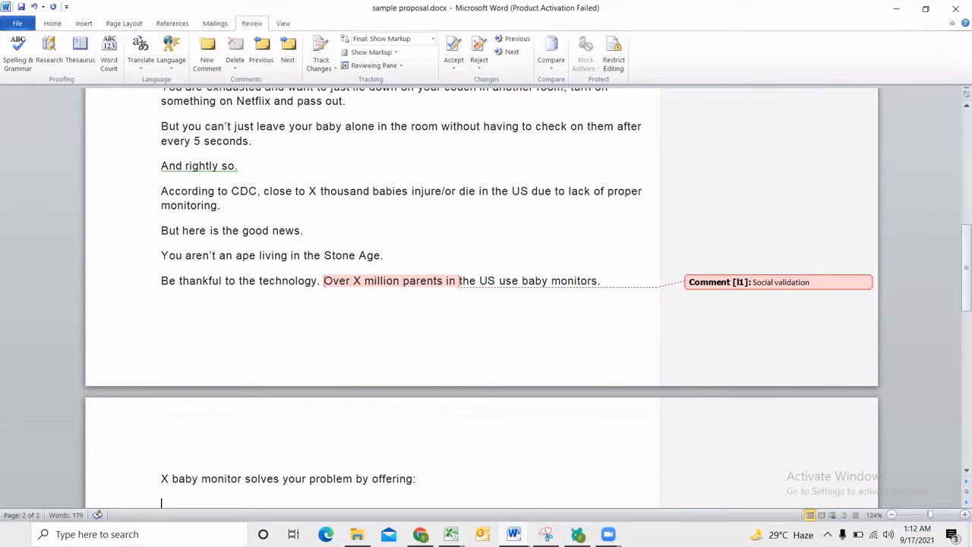
key(Return)
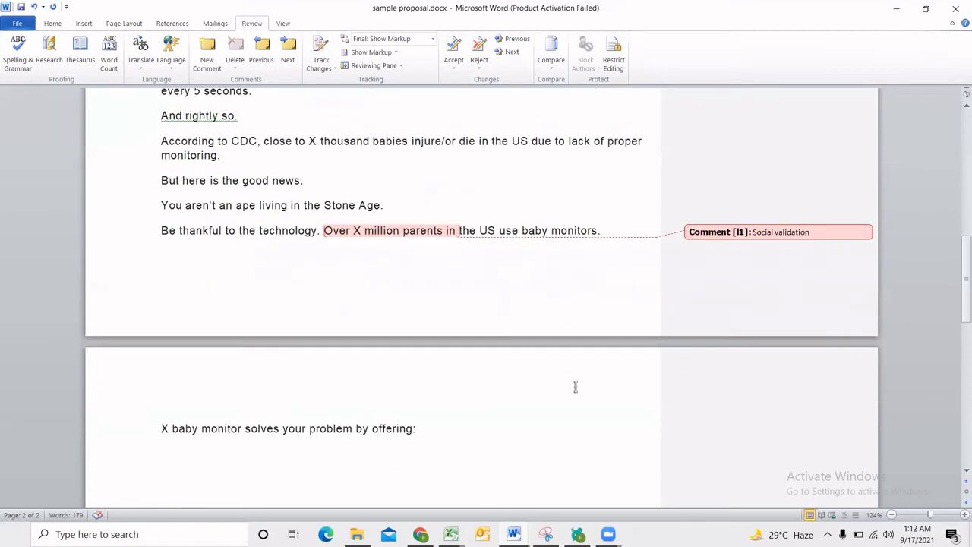
List "Feature 1", "Feature 2" and "Feature 3" on separate lines below the baby monitor sentence.
scroll(491, 441, down, 1)
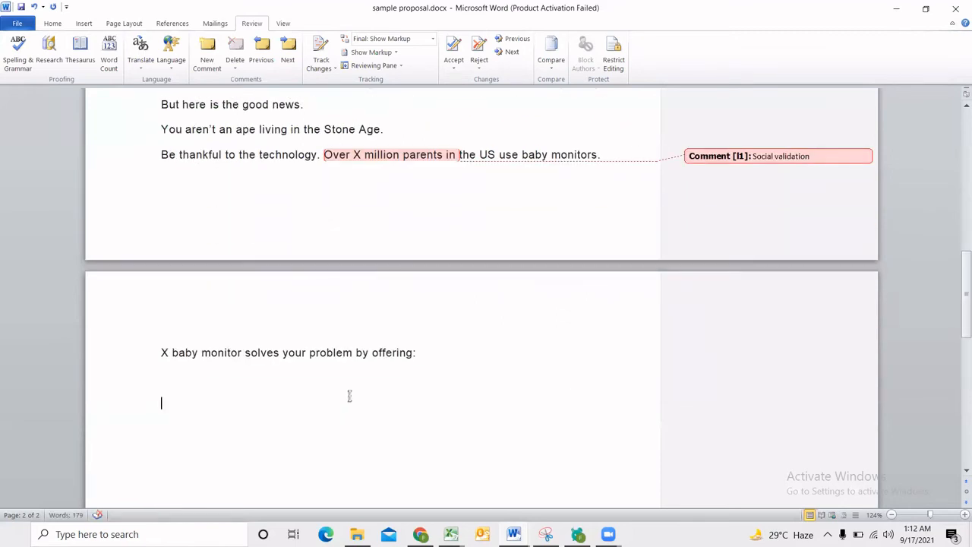
text(Featured 1)
key(Return)
text(Feature)
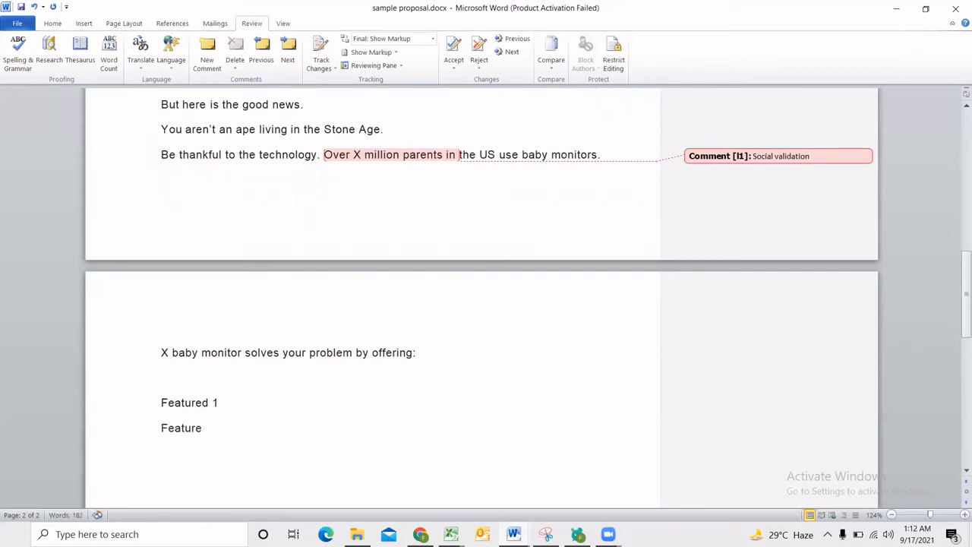
text( 2)
click(207, 403)
key(BackSpace)
key(Return)
text(Feature)
key(BackSpace)
key(BackSpace)
key(BackSpace)
text(ture )
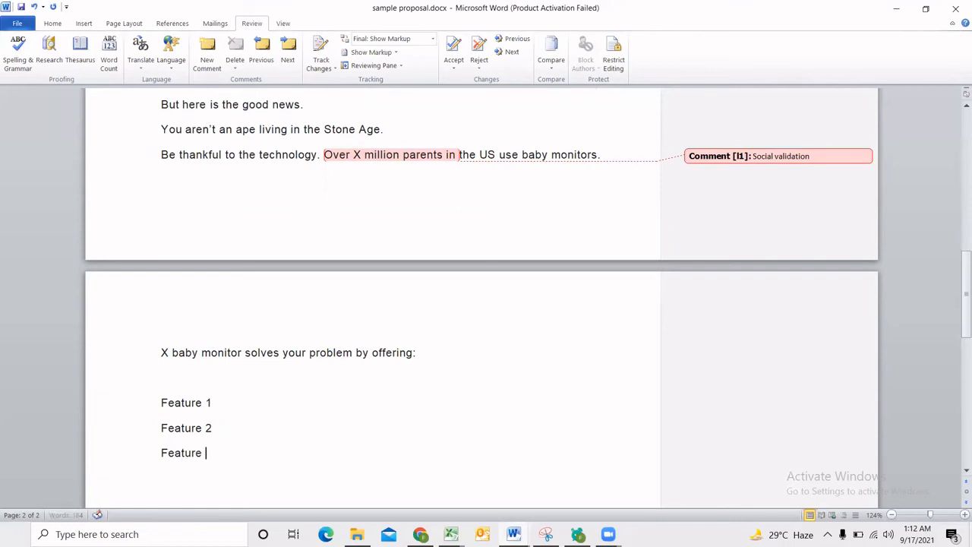
text(3)
scroll(220, 433, down, 3)
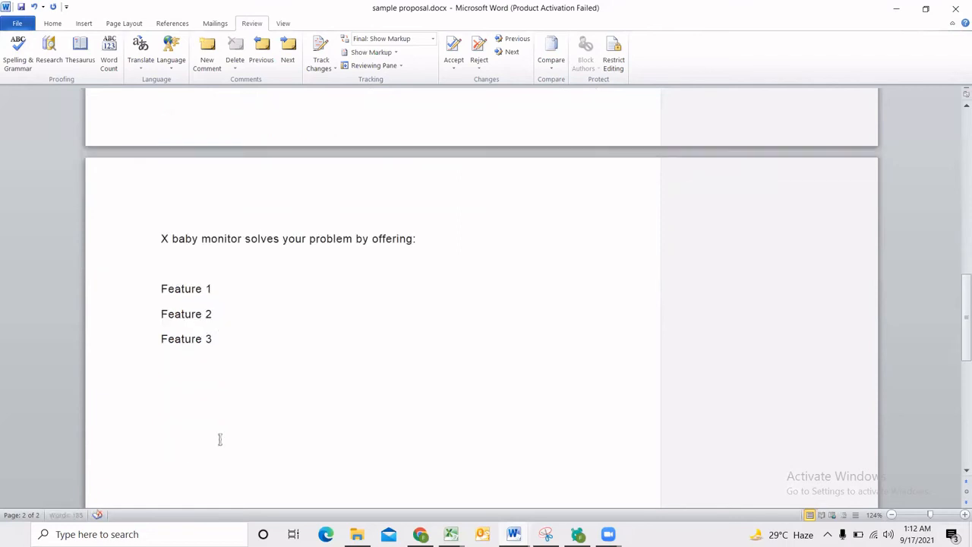
key(Return)
Below the feature list, write "I would request you to send me the details of your childcare product".
scroll(243, 410, up, 4)
scroll(246, 435, up, 1)
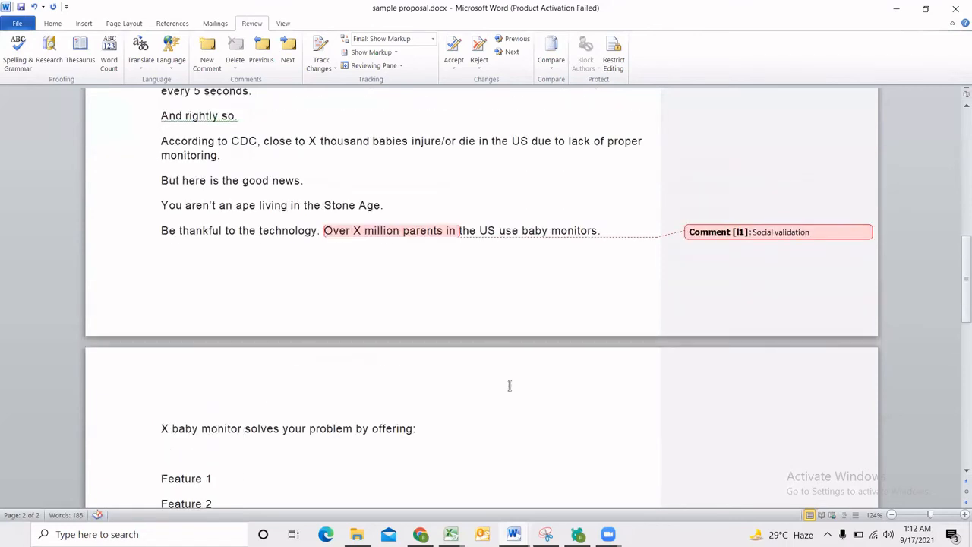
scroll(326, 368, down, 3)
click(298, 395)
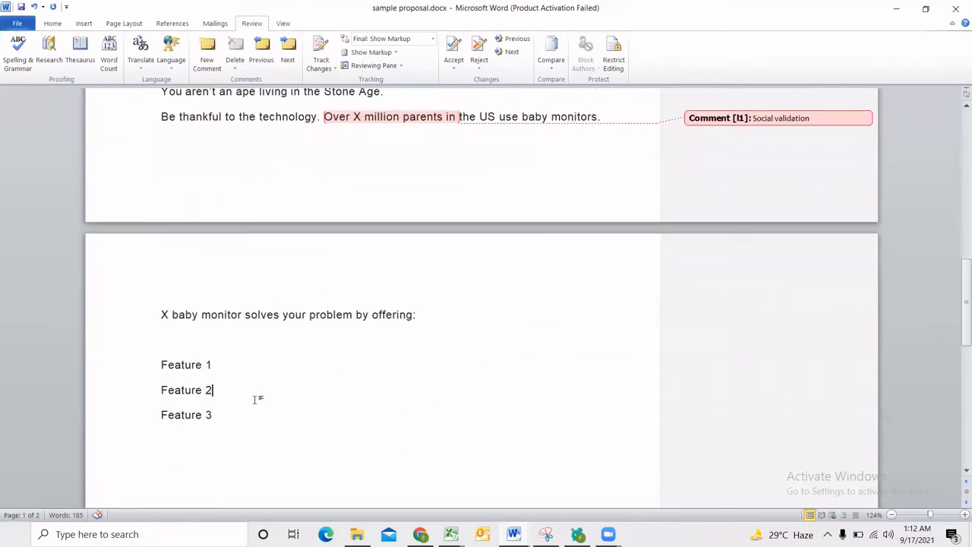
scroll(244, 390, down, 1)
click(245, 389)
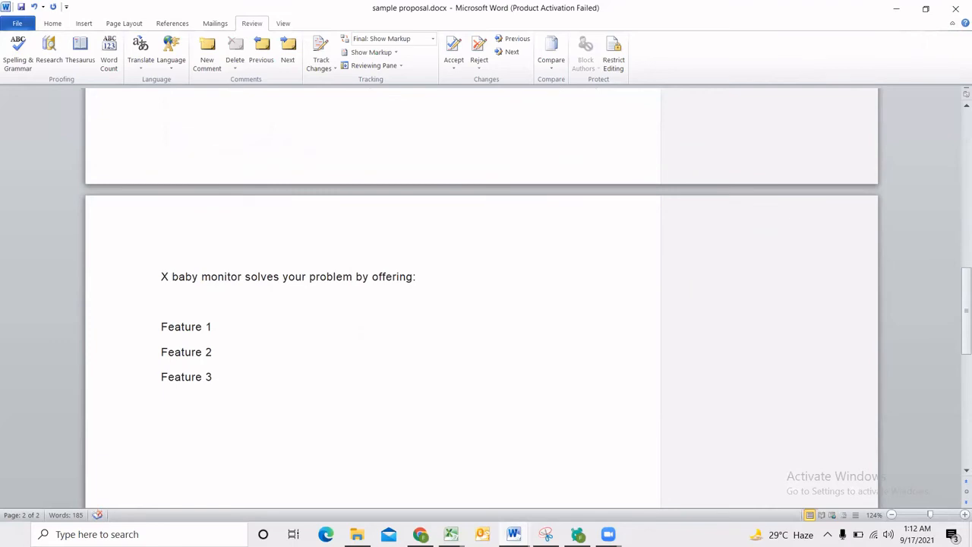
text(I would request yo)
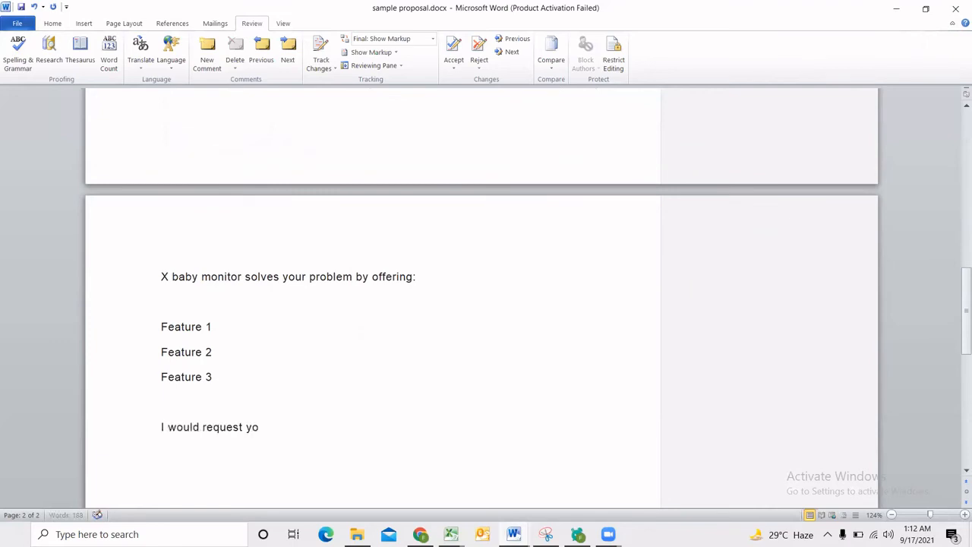
text(u to send me the d)
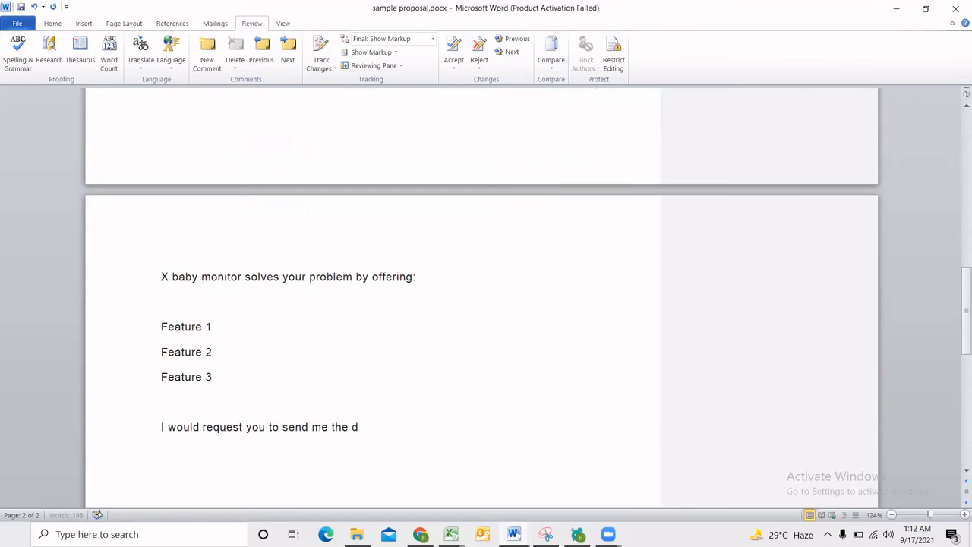
text(etails of your c)
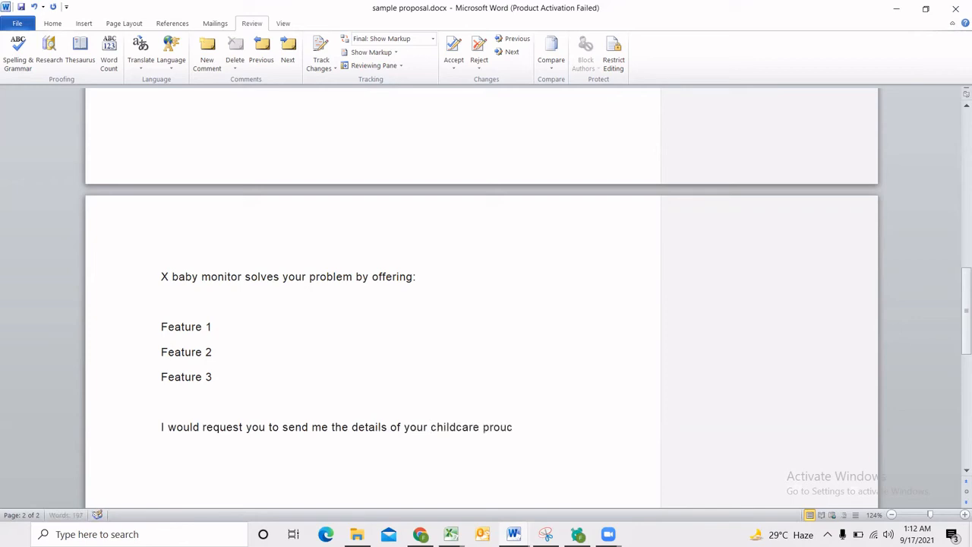
text(hildcare product. I would be happy)
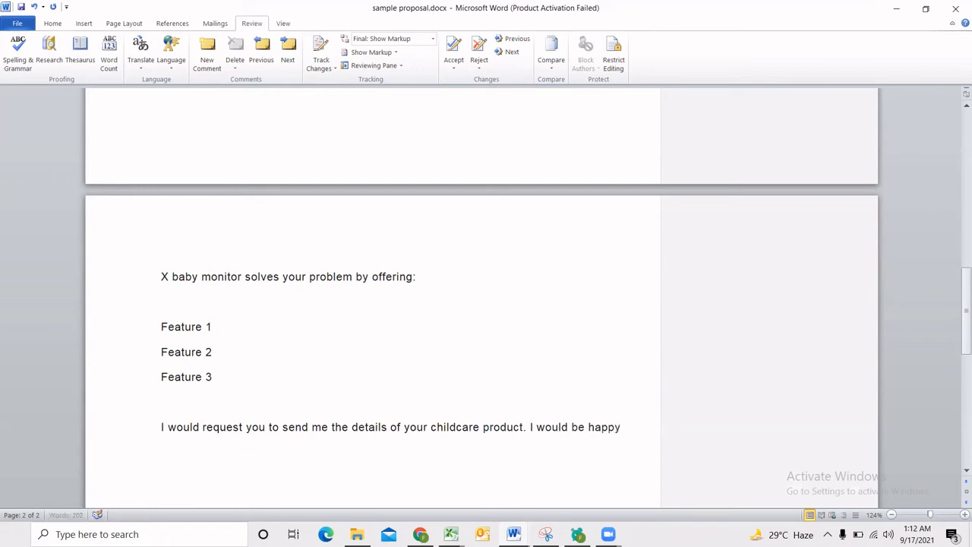
text( to write a com)
text(plet)
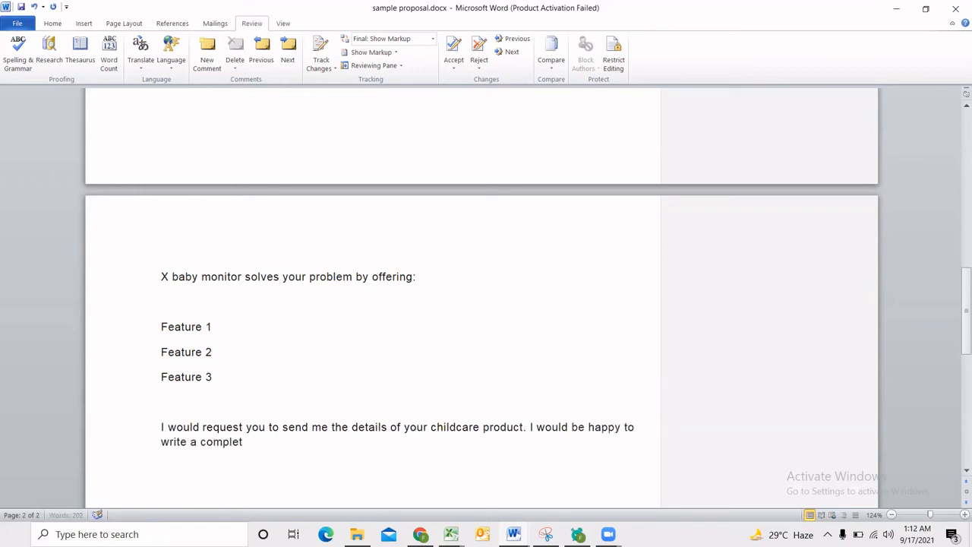
text(e sales letter so you )
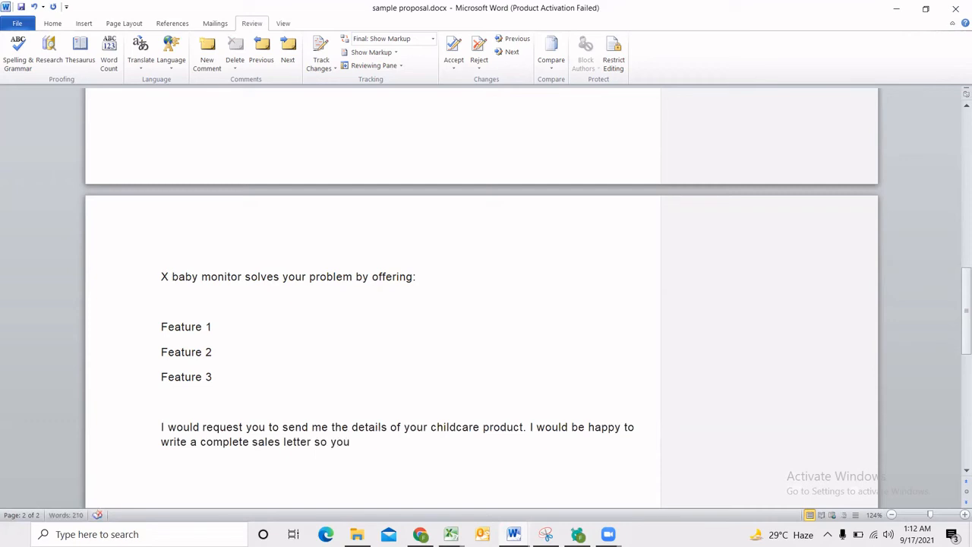
text(could check my skills)
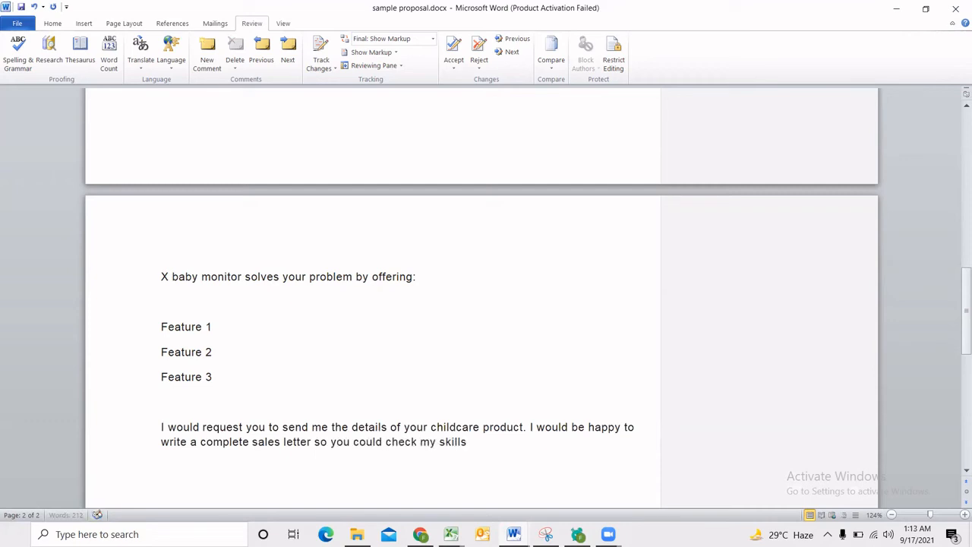
text(.)
Add a row of dashes as a description placeholder after Feature 1, Feature 2 and Feature 3.
click(243, 329)
text(-------)
scroll(265, 342, up, 5)
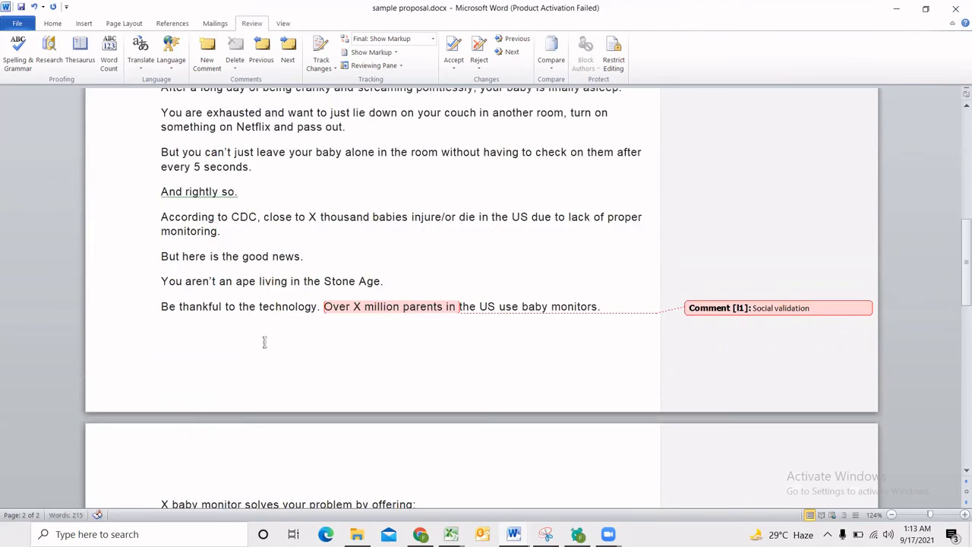
scroll(265, 342, up, 3)
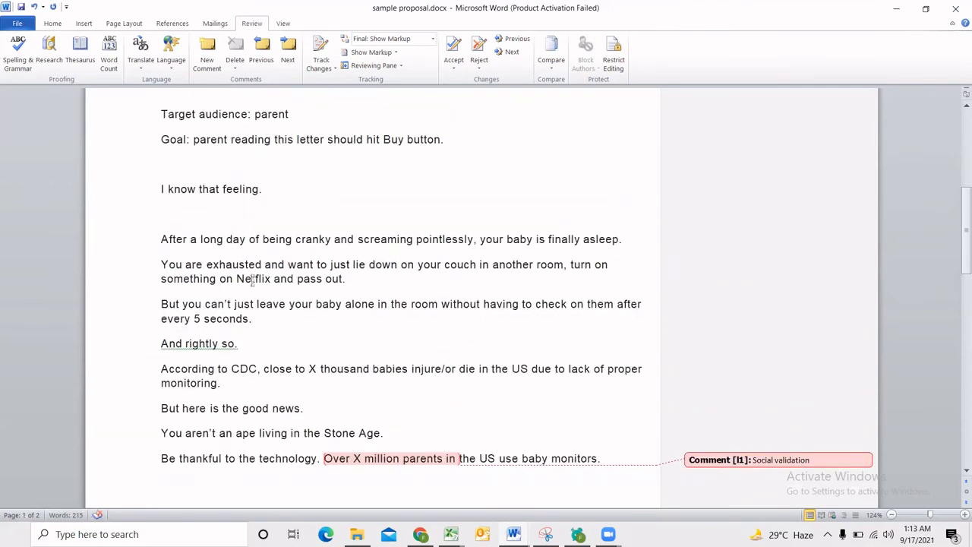
scroll(311, 319, down, 9)
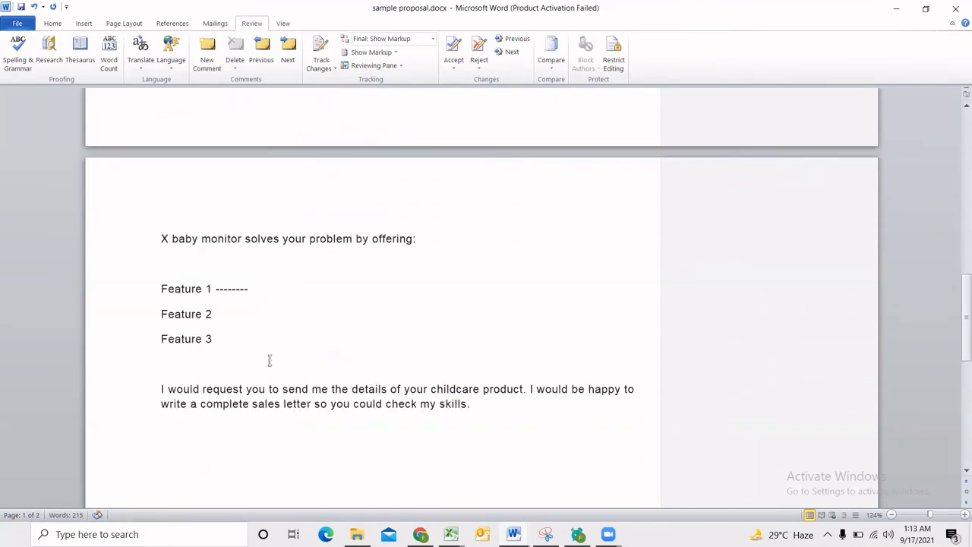
click(268, 360)
click(240, 312)
text(---)
click(233, 338)
text(----)
scroll(259, 343, up, 6)
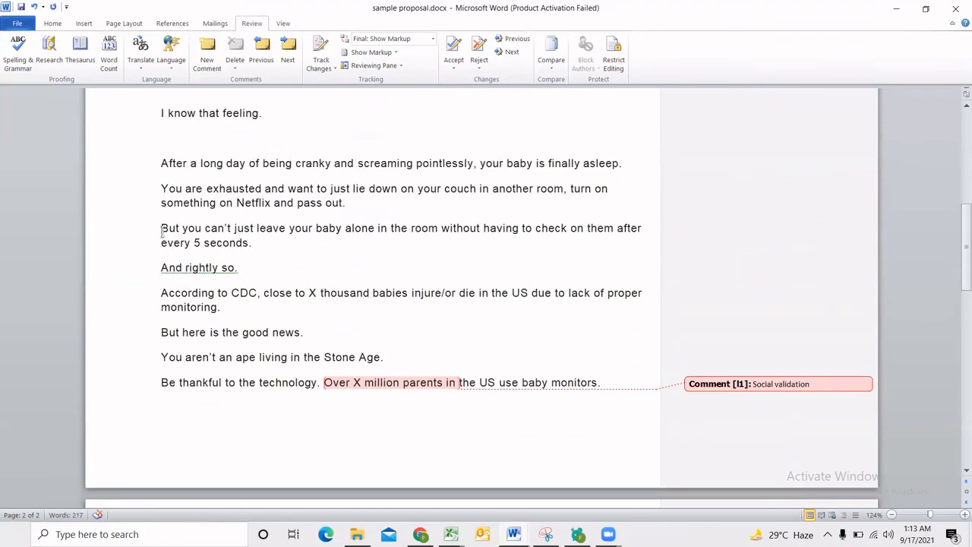
Bold the words "childcare product" in the job description at the start of the document.
scroll(200, 228, up, 2)
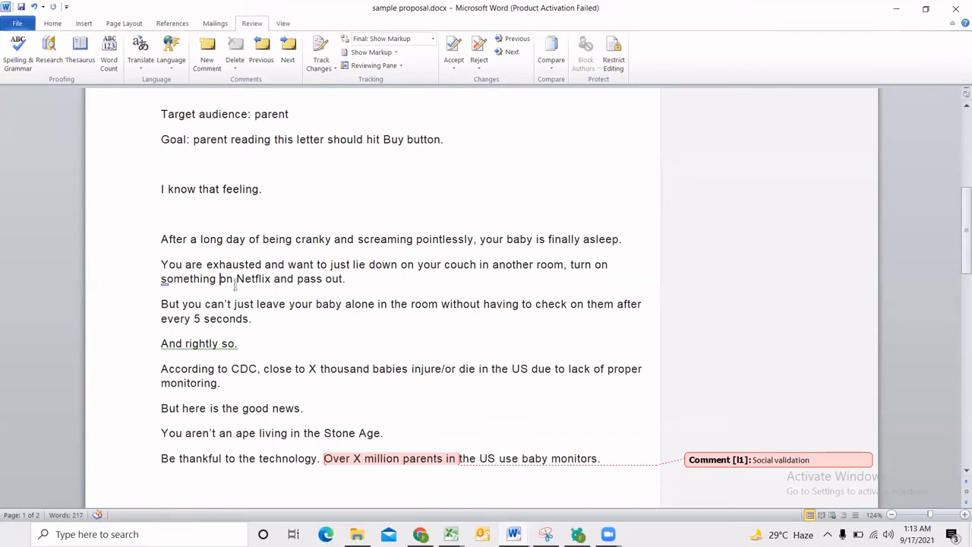
scroll(275, 287, up, 3)
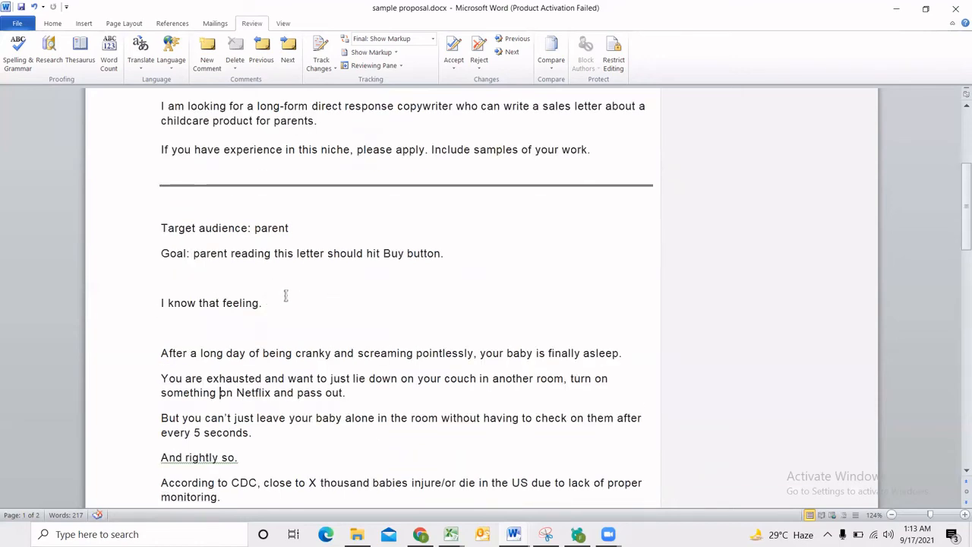
scroll(224, 340, up, 6)
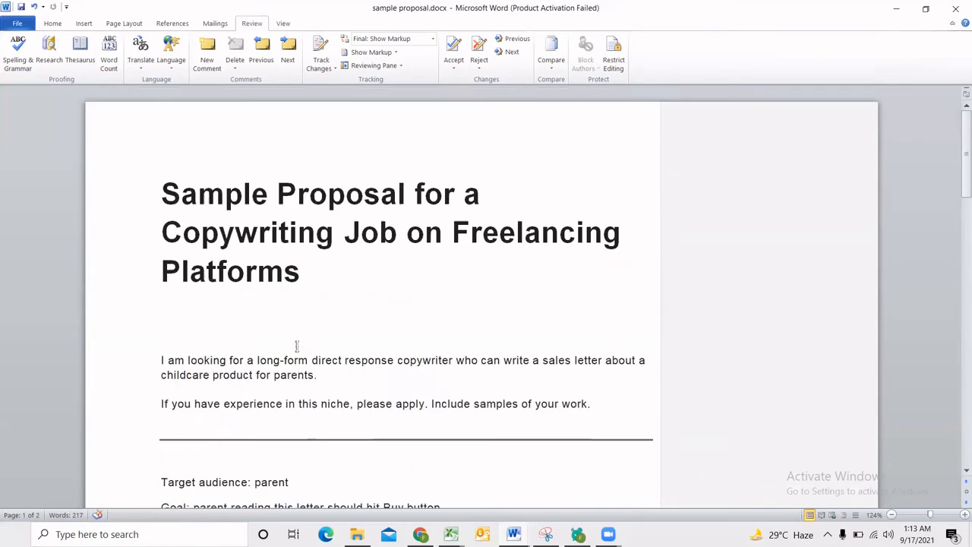
scroll(354, 304, down, 3)
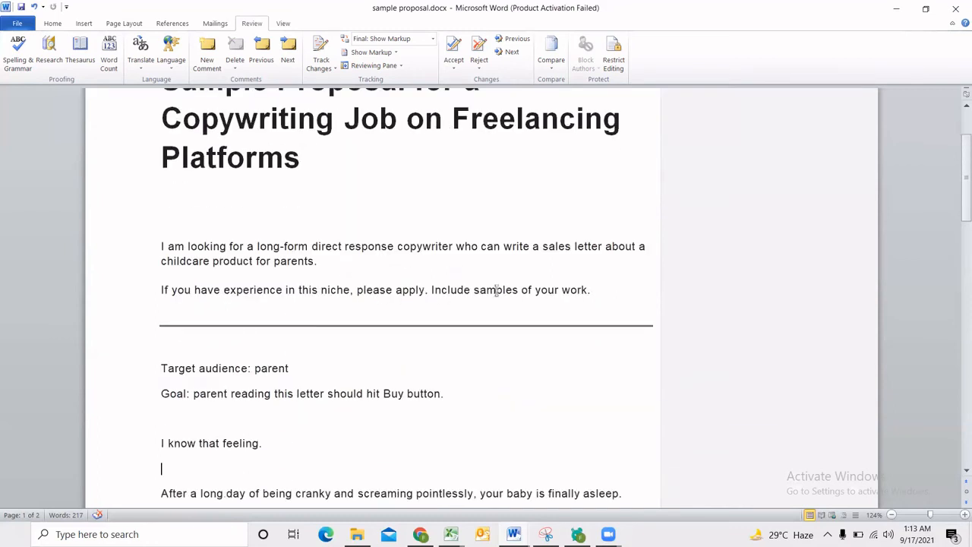
drag(162, 264, 257, 265)
click(53, 22)
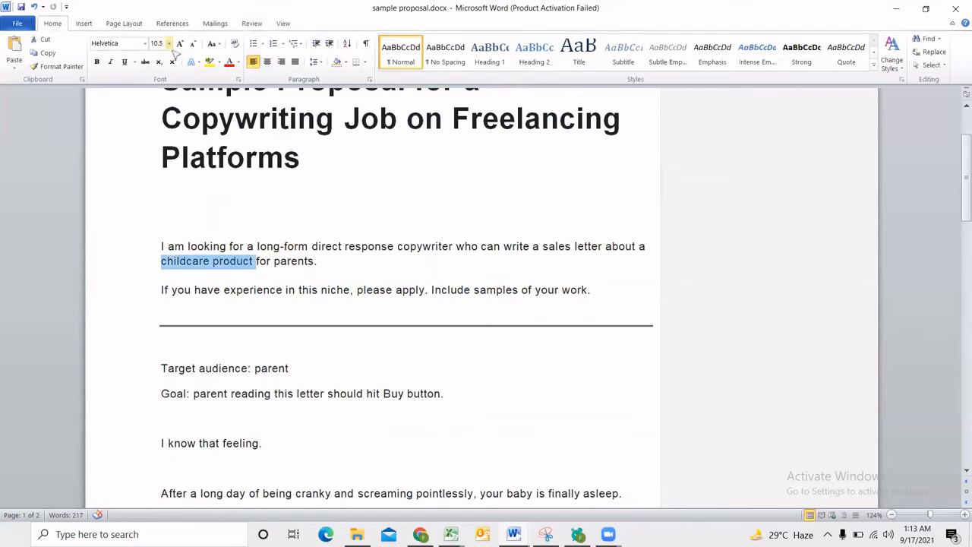
click(96, 61)
click(160, 276)
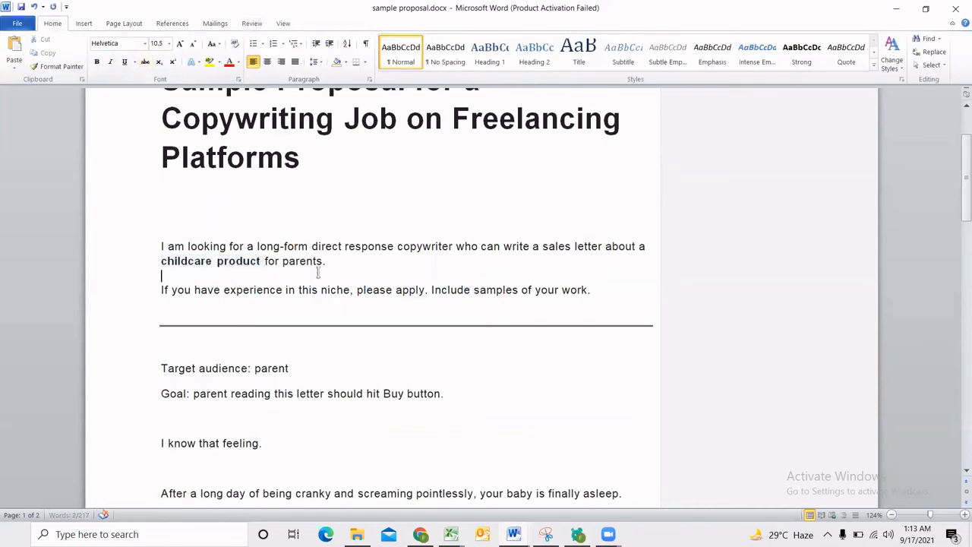
Add a comment to the "After a long day" sentence reading "Hook/bait", with "Attention of the reader" on a second line.
scroll(293, 339, down, 8)
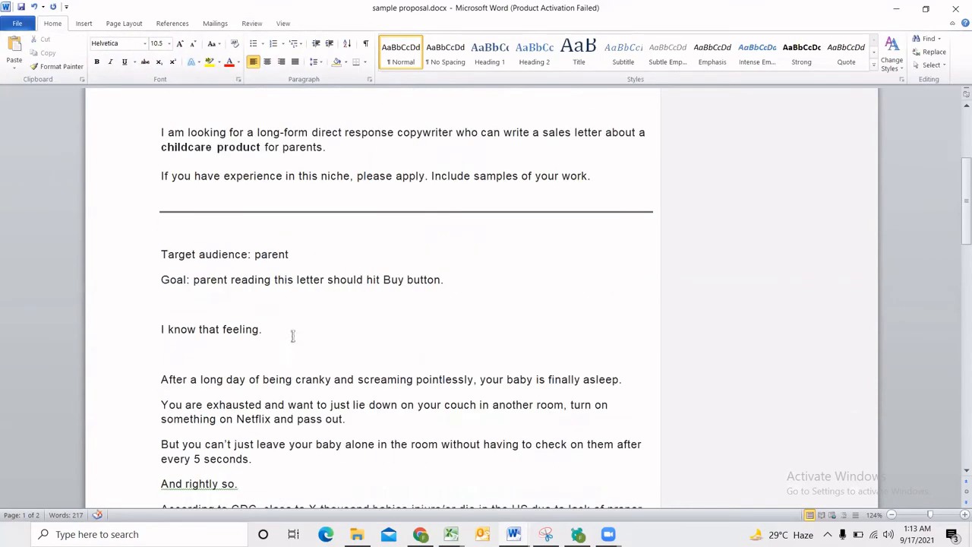
scroll(291, 319, up, 2)
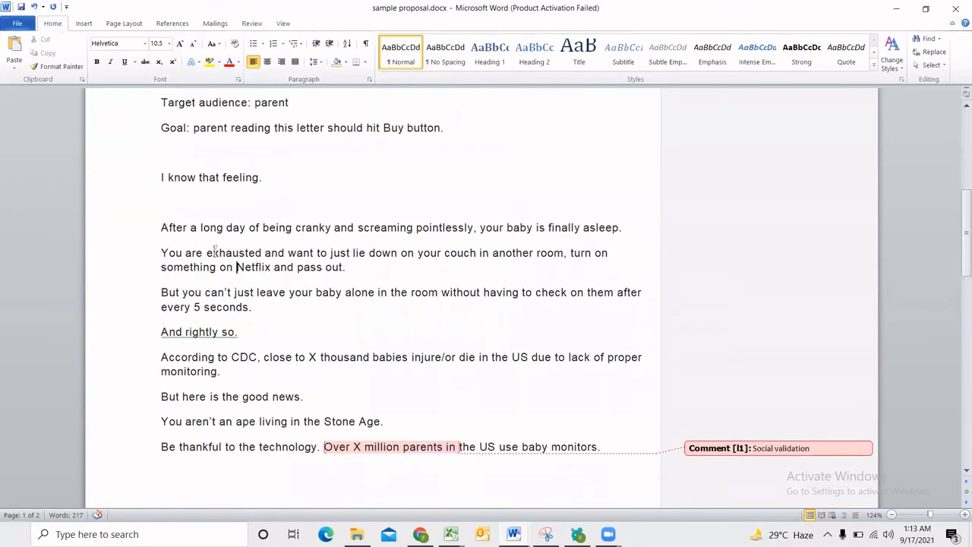
click(167, 228)
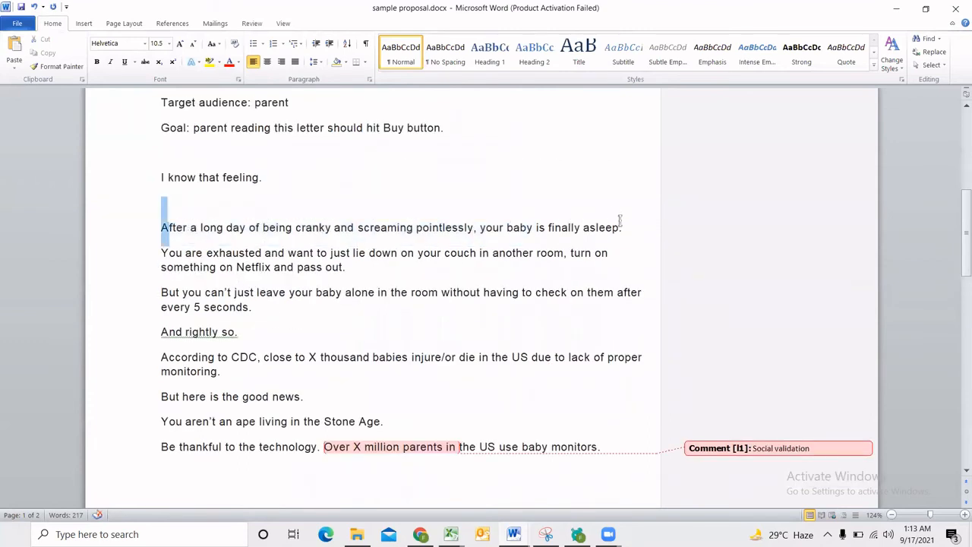
shift+click(621, 228)
click(253, 24)
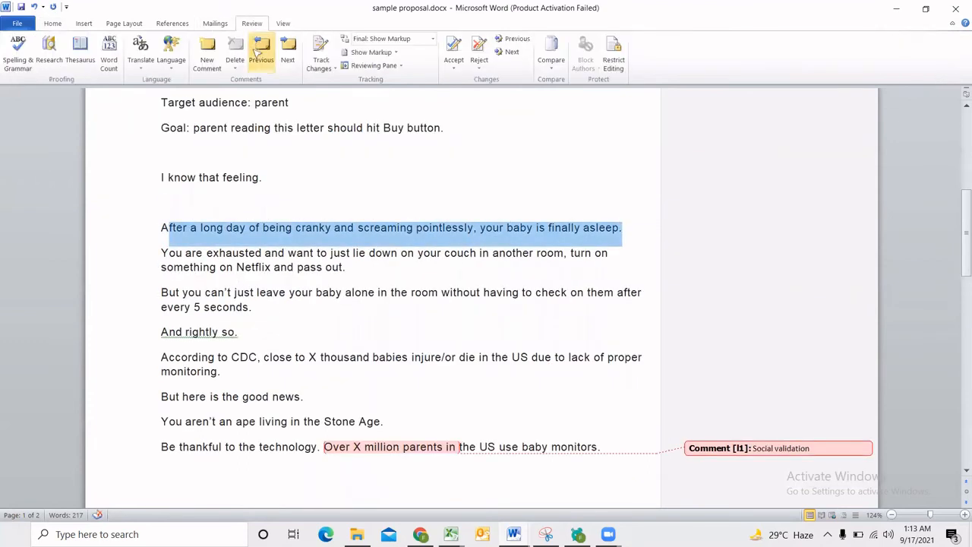
click(207, 61)
text(hook)
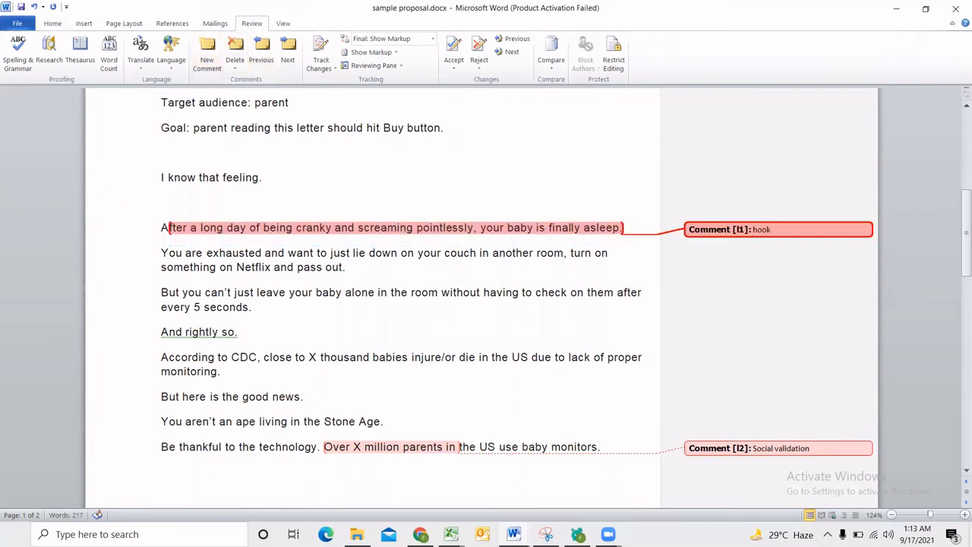
text(/bait)
key(Return)
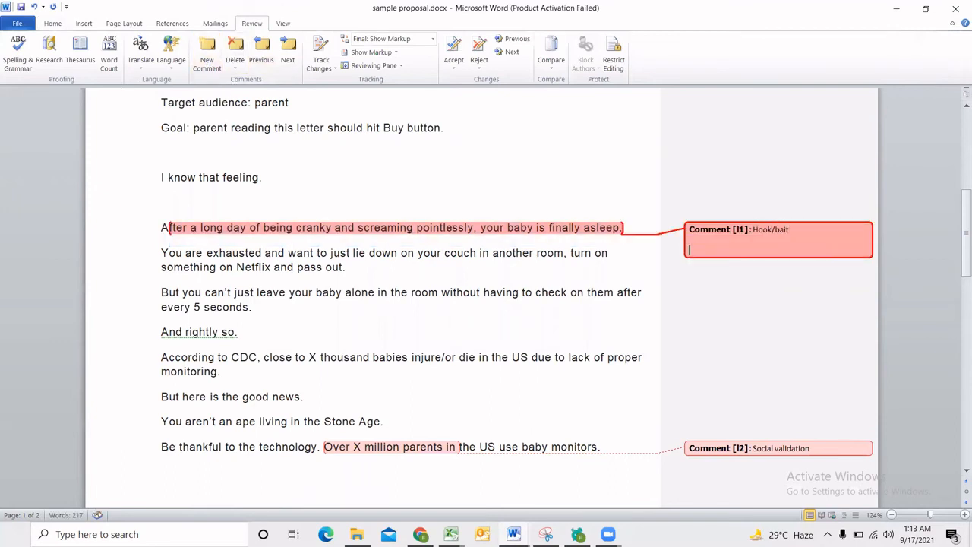
text(ait Attention of the readder)
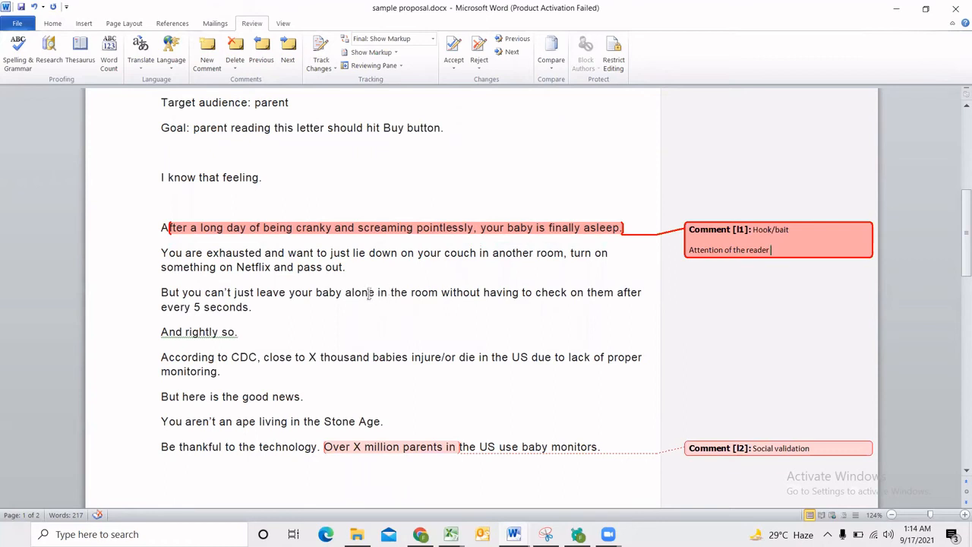
Comment "Connect with the reader/target customer" on the paragraph beginning "You are exhausted".
click(343, 281)
shift+click(162, 256)
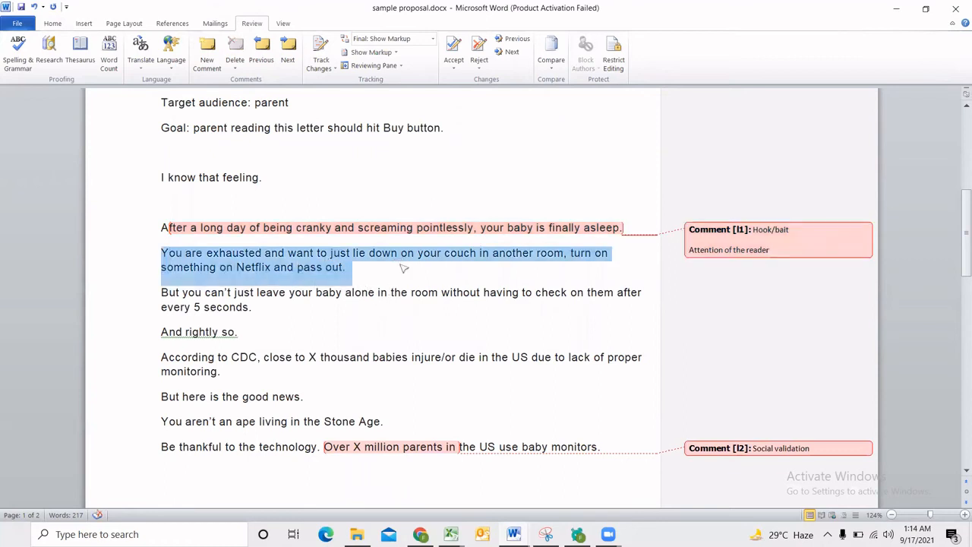
click(211, 57)
text(ci)
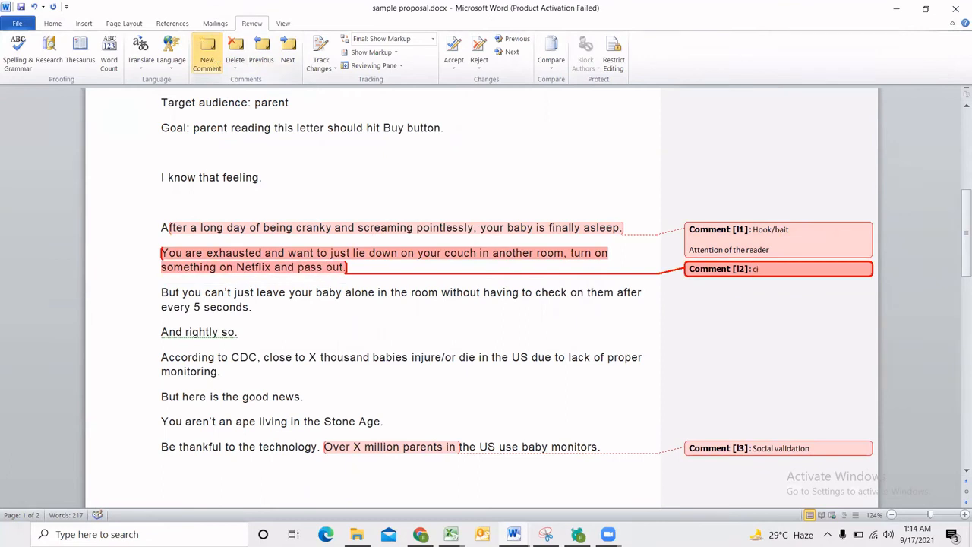
text(nnect wit ht)
text( reader/target customer)
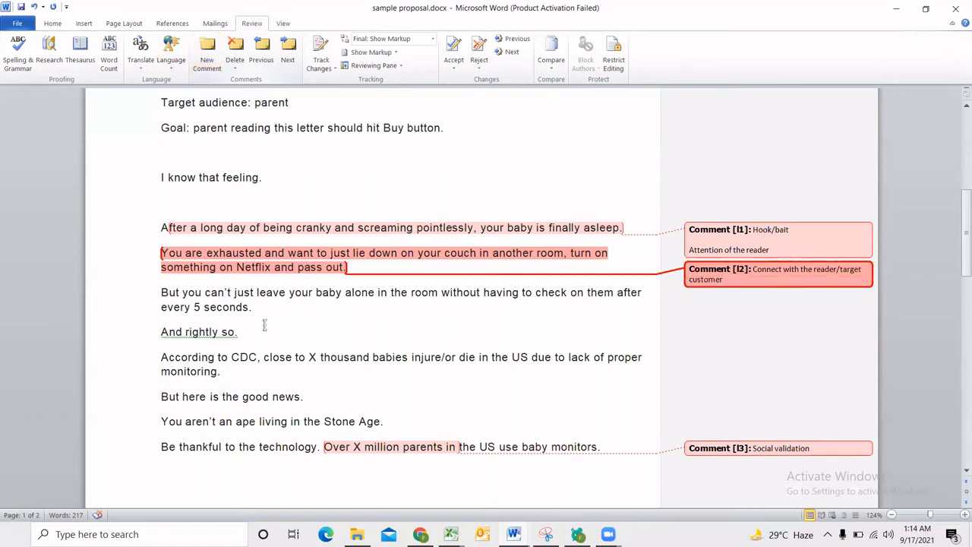
click(224, 257)
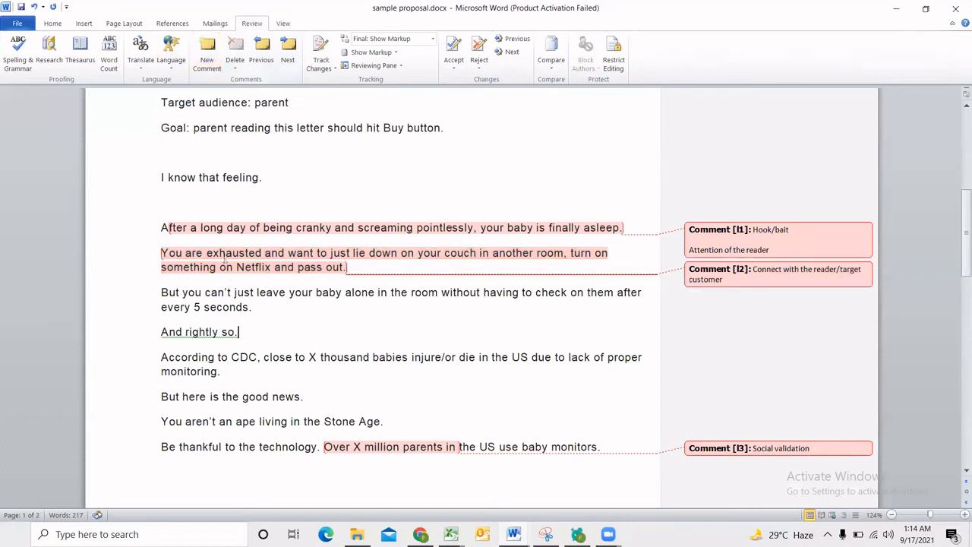
drag(218, 255, 262, 255)
click(293, 259)
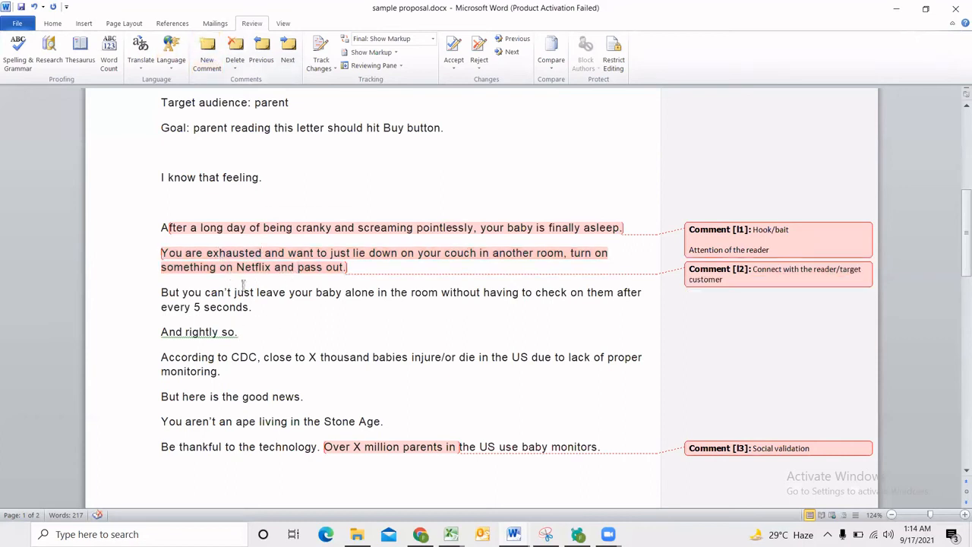
scroll(216, 256, up, 2)
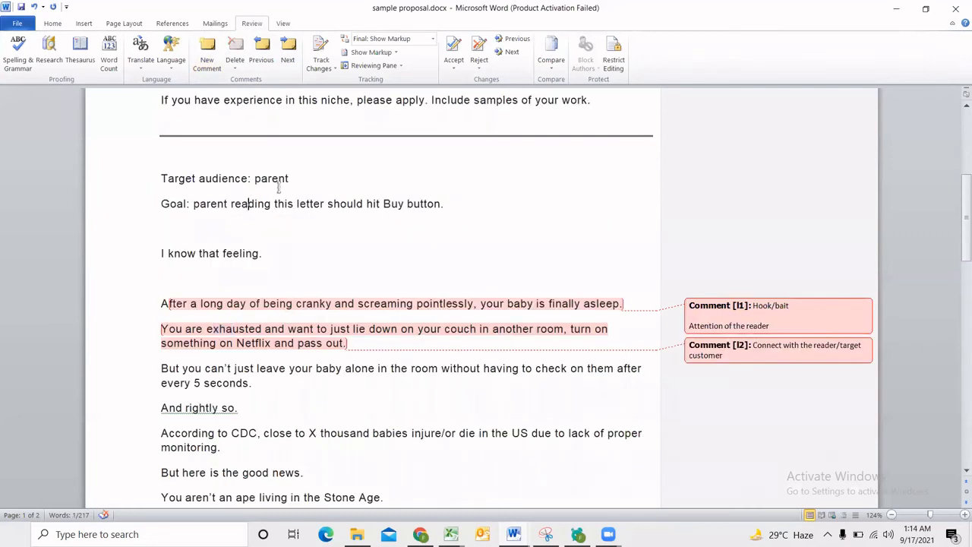
drag(291, 179, 252, 178)
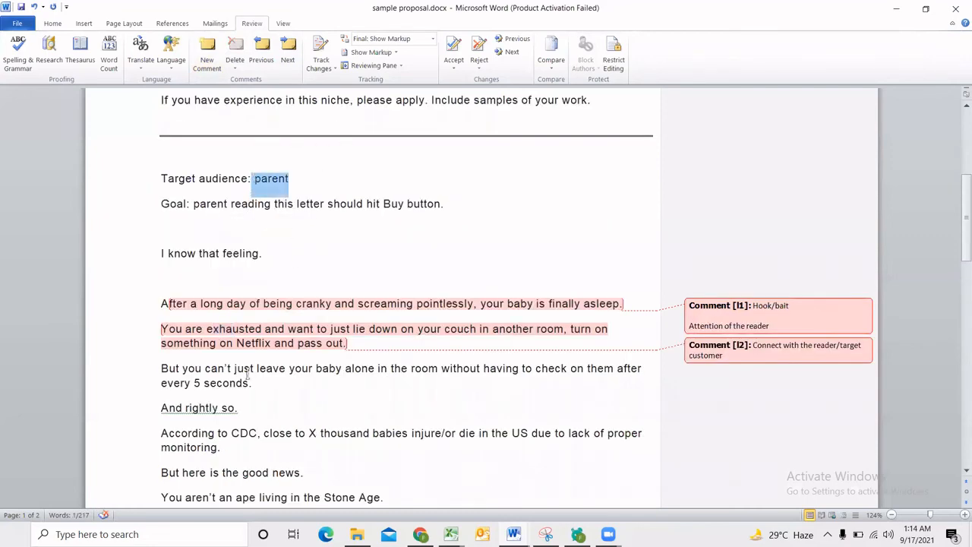
Attach the comment "Problem explanation., intensify" to the CDC statistic paragraph.
scroll(245, 372, down, 3)
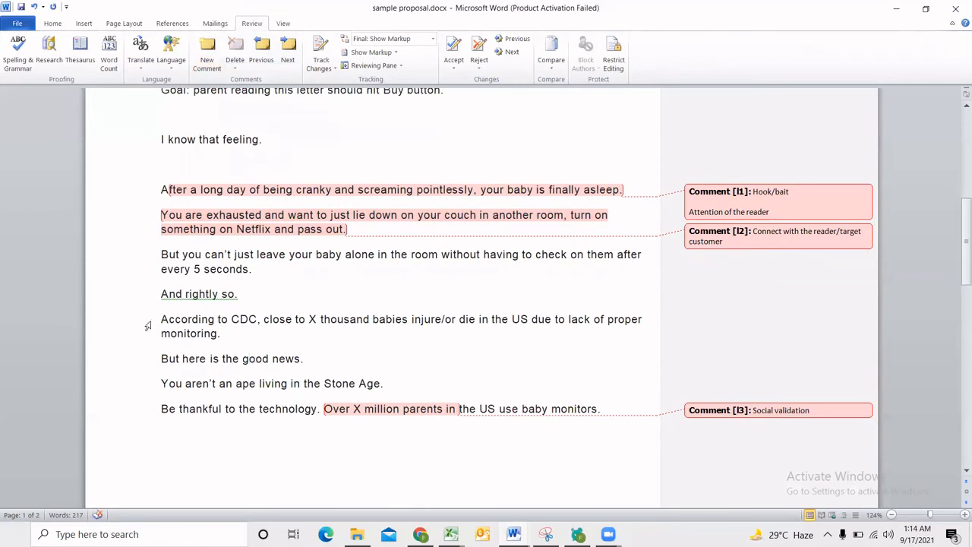
double_click(154, 319)
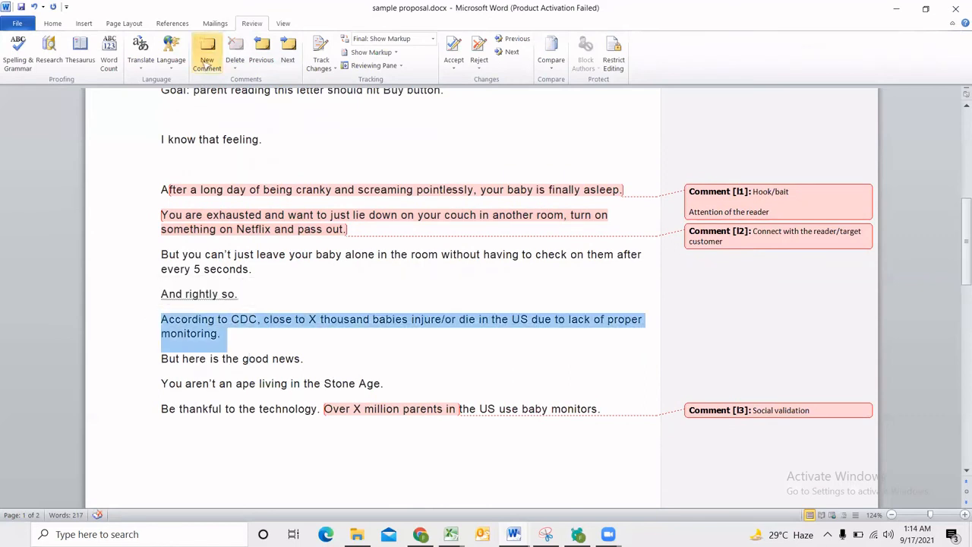
click(206, 60)
text(problem)
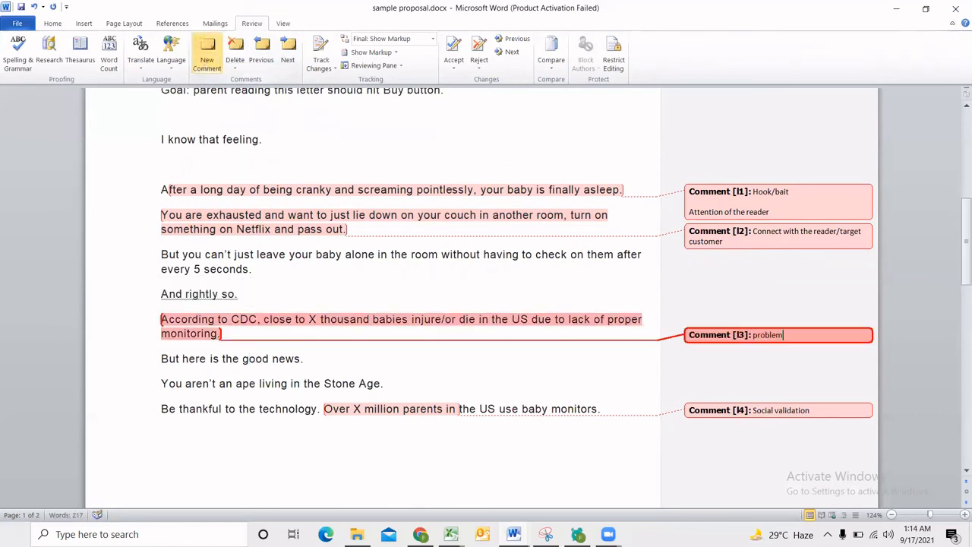
text( explanation., intensify)
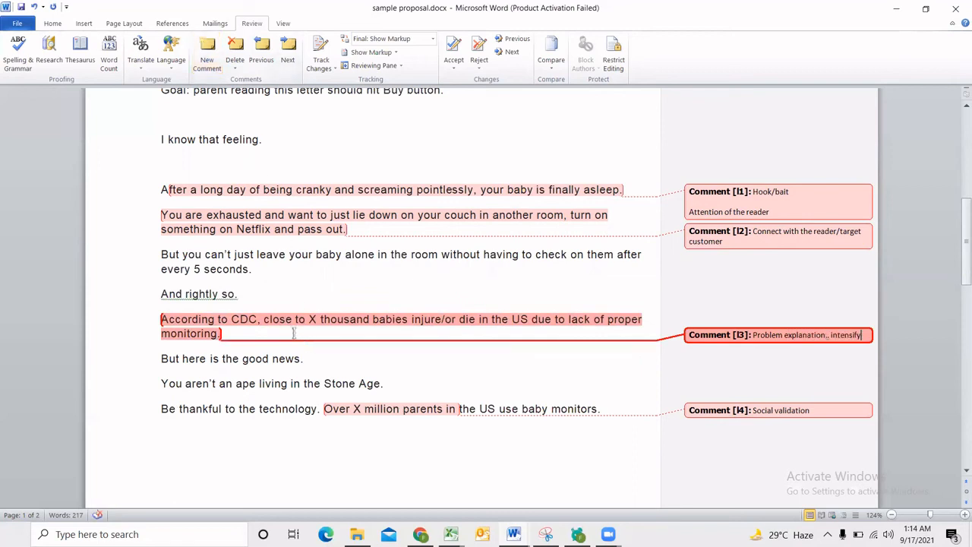
click(294, 320)
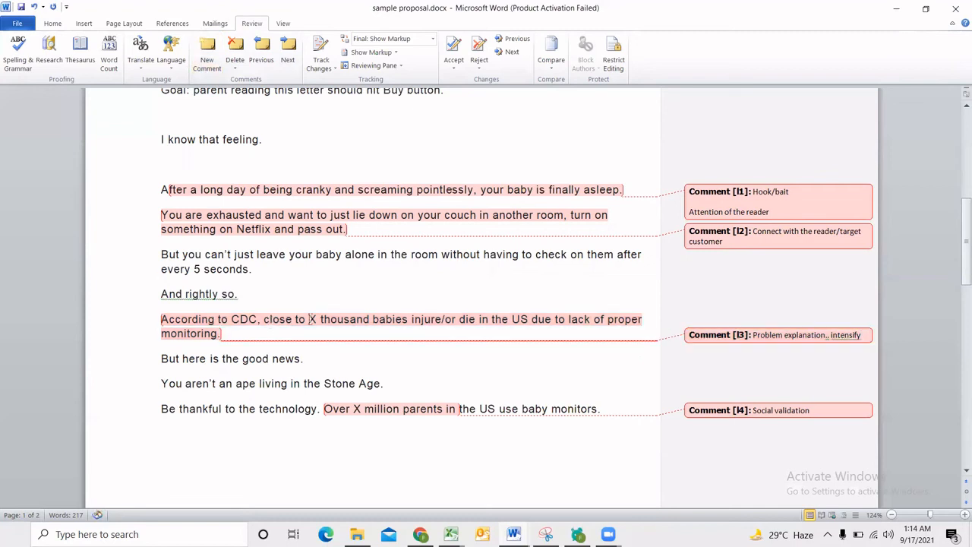
drag(264, 319, 529, 320)
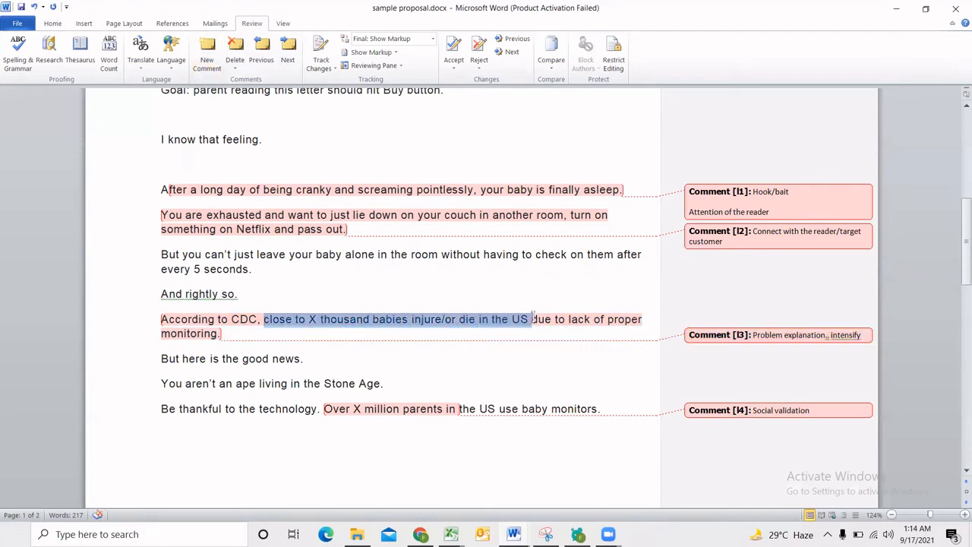
scroll(380, 326, up, 3)
drag(296, 178, 256, 180)
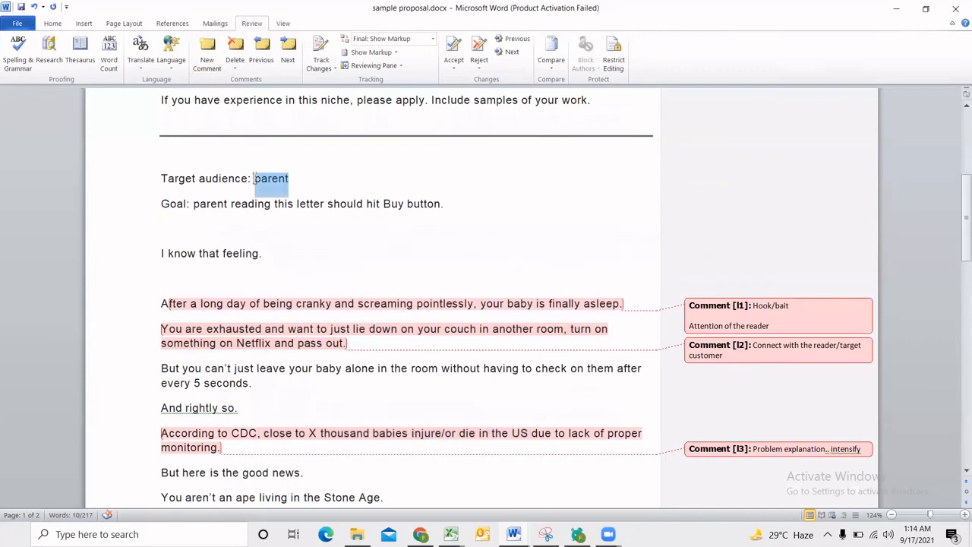
scroll(303, 243, down, 2)
click(259, 384)
scroll(258, 388, down, 1)
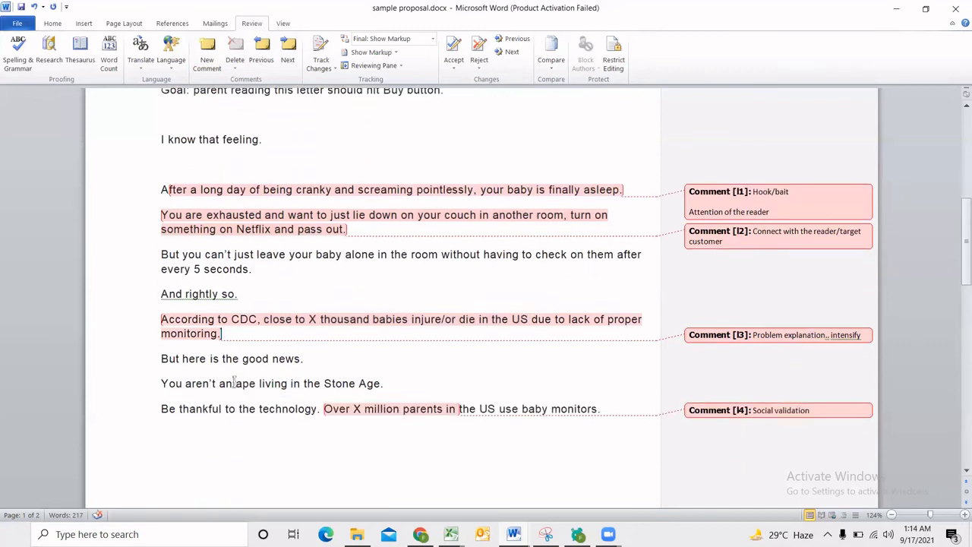
drag(169, 364, 236, 372)
click(235, 372)
Add the comment "Product features" to the list of Feature 1, Feature 2 and Feature 3.
scroll(332, 378, down, 2)
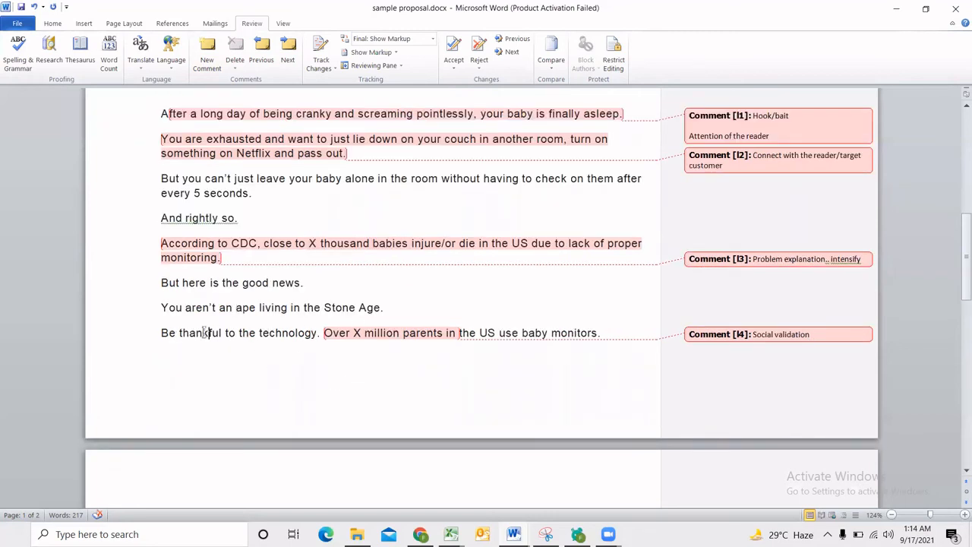
scroll(306, 332, down, 2)
scroll(283, 406, down, 3)
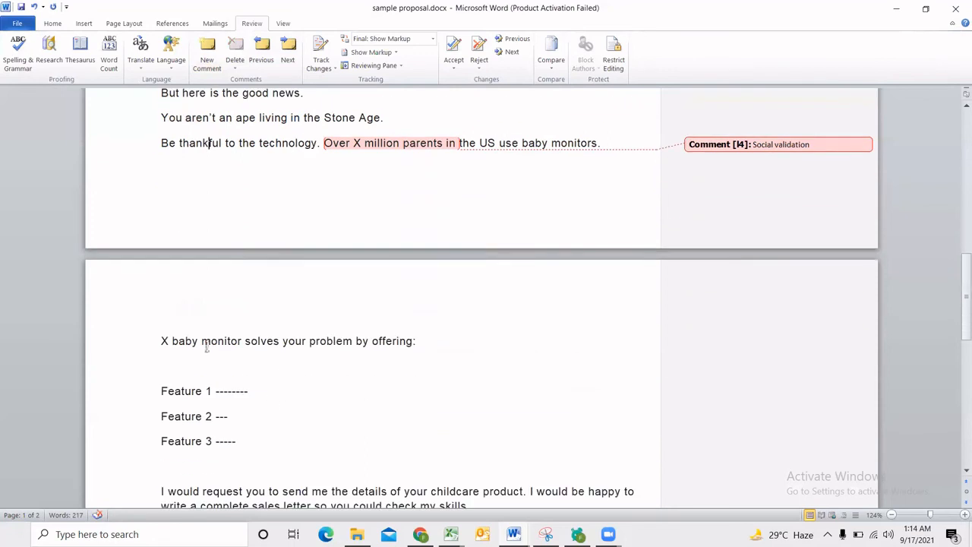
drag(171, 365, 287, 443)
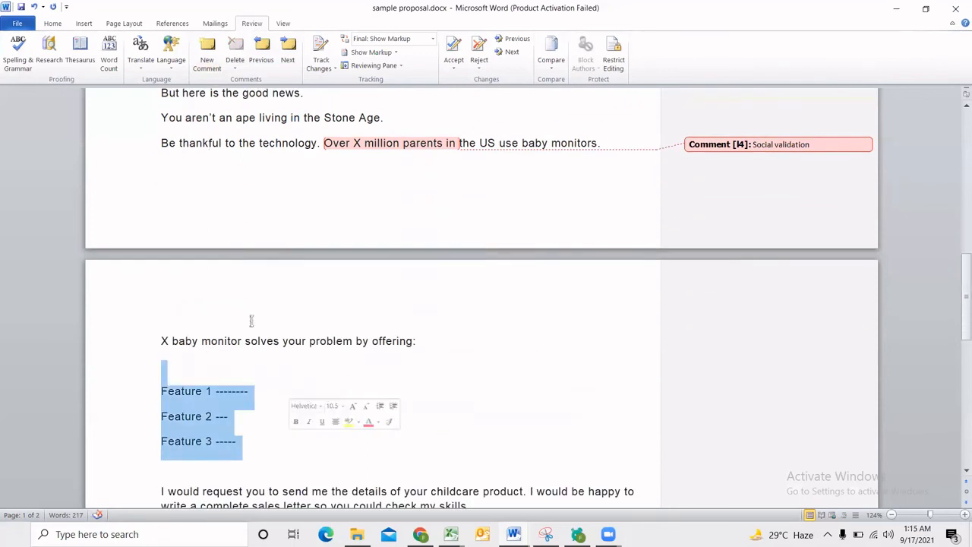
click(206, 59)
text(produc)
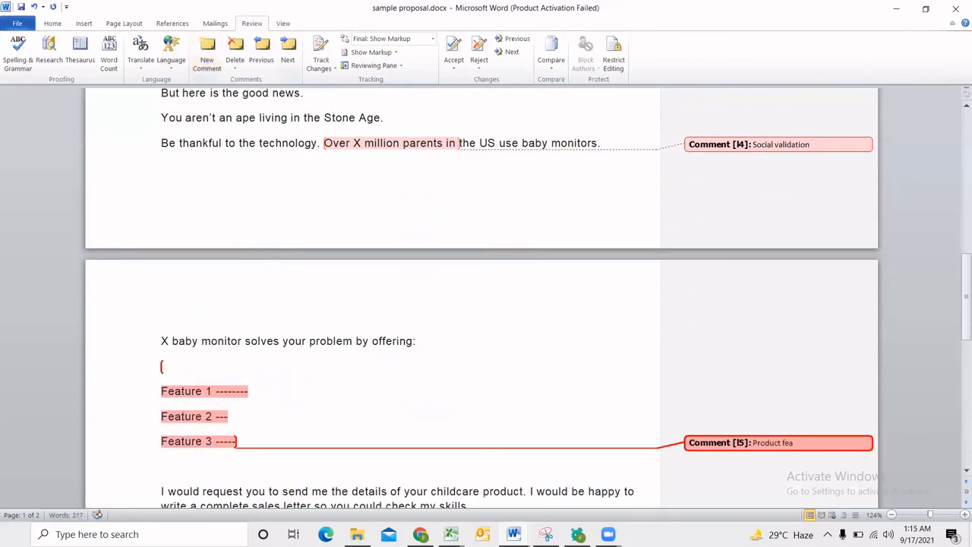
Insert two extra blank lines between the feature list and the closing paragraph, and place the cursor among them.
scroll(342, 303, down, 2)
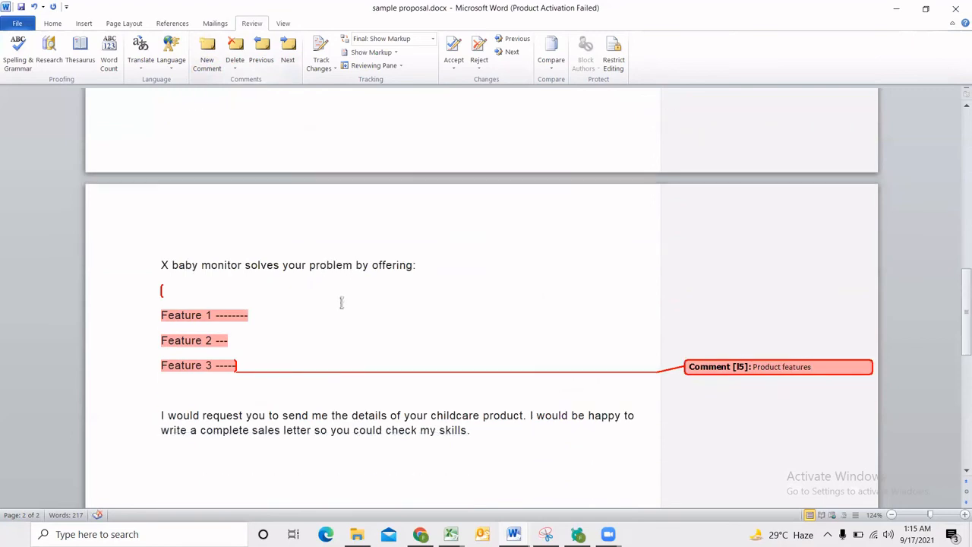
click(286, 391)
scroll(283, 391, down, 2)
key(Return)
key(Return)
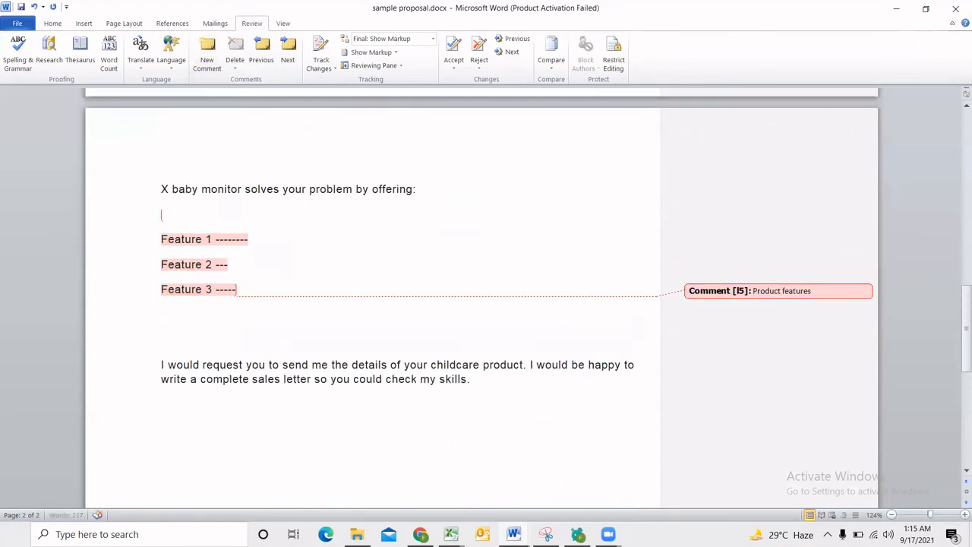
key(Up)
key(Up)
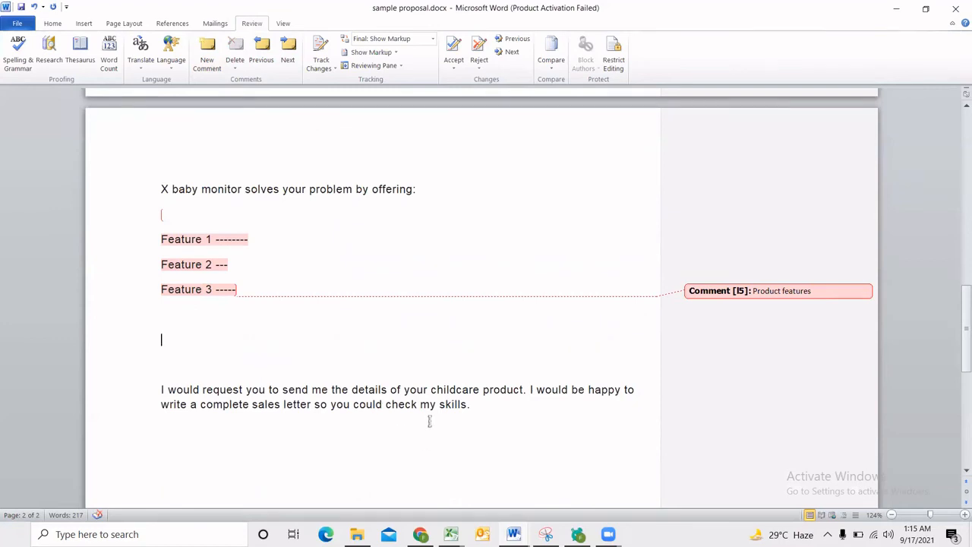
Below the feature list, add four lines reading "CALL to ACTION", "Button ..", "Phone number" and "Web link".
text(CALL to ACTION)
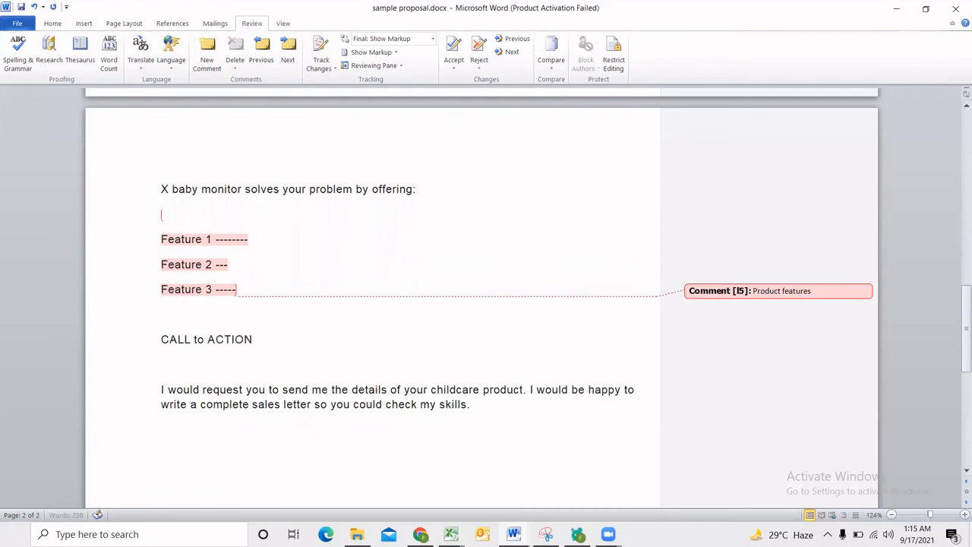
key(Return)
text(B)
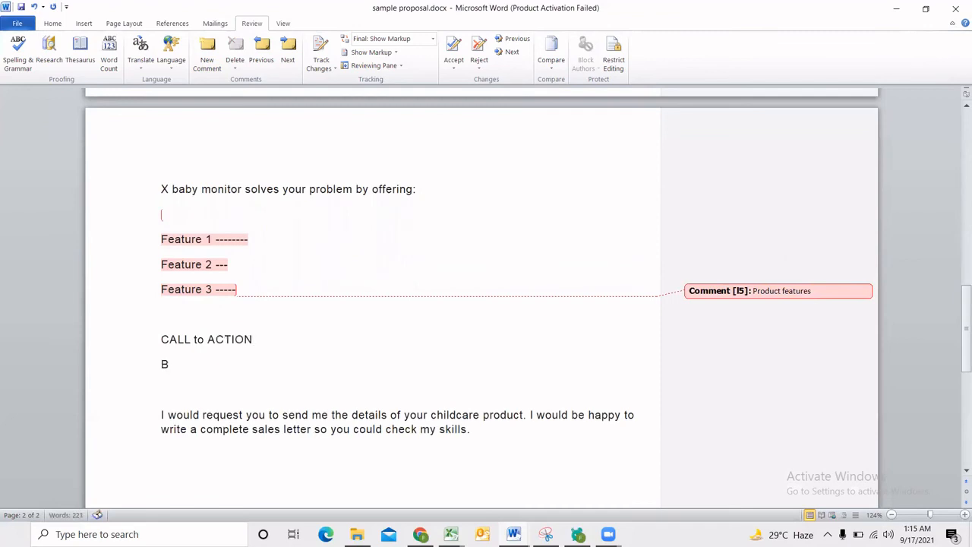
text(utton ..)
key(Return)
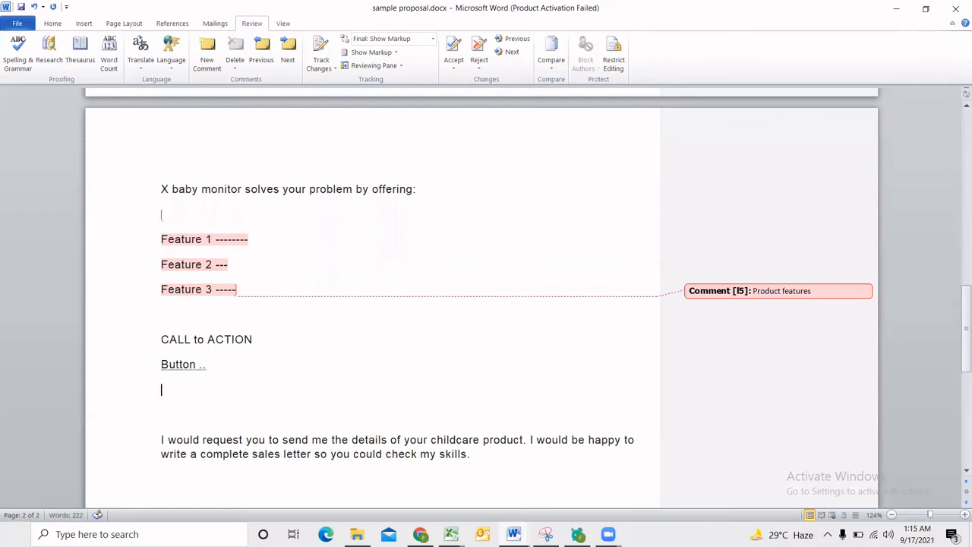
text(Phone numbe)
text(r)
key(Return)
text(Web link)
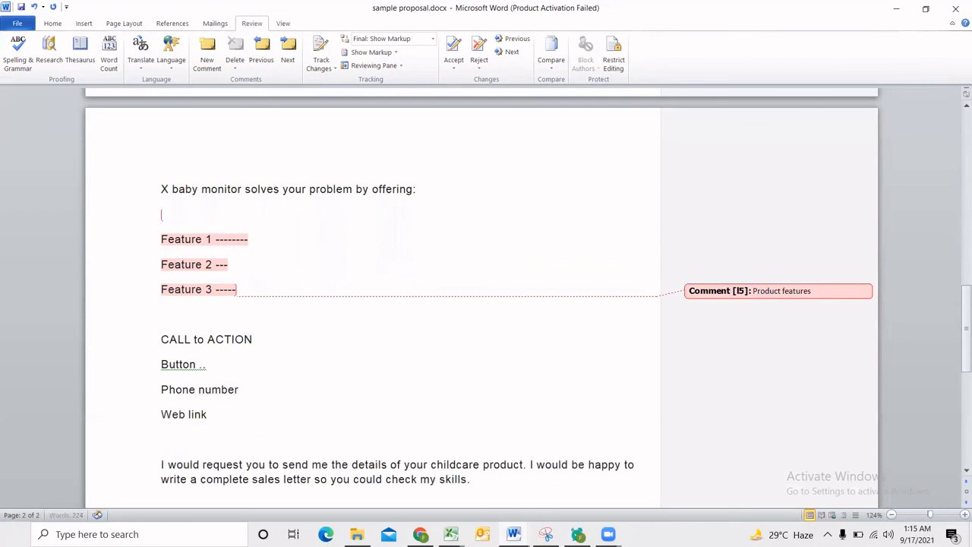
Insert a new line reading "Images" directly above the "CALL to ACTION" line.
click(180, 321)
key(Return)
text(Images)
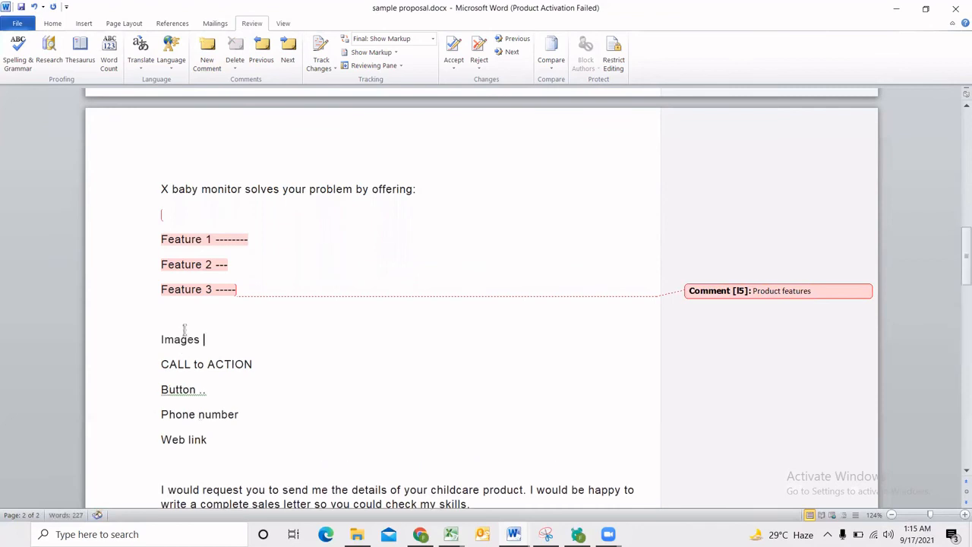
Insert two more blank lines before the closing paragraph that begins "I would request you".
scroll(206, 364, down, 5)
click(191, 335)
click(160, 304)
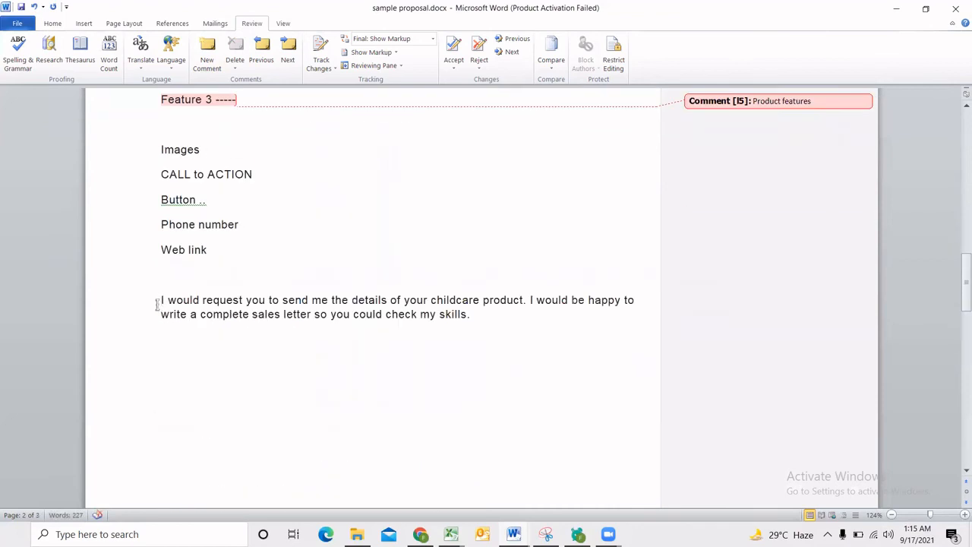
key(Return)
key(Return)
Change "product" to "product(s)" in the first sentence of the closing paragraph.
click(168, 350)
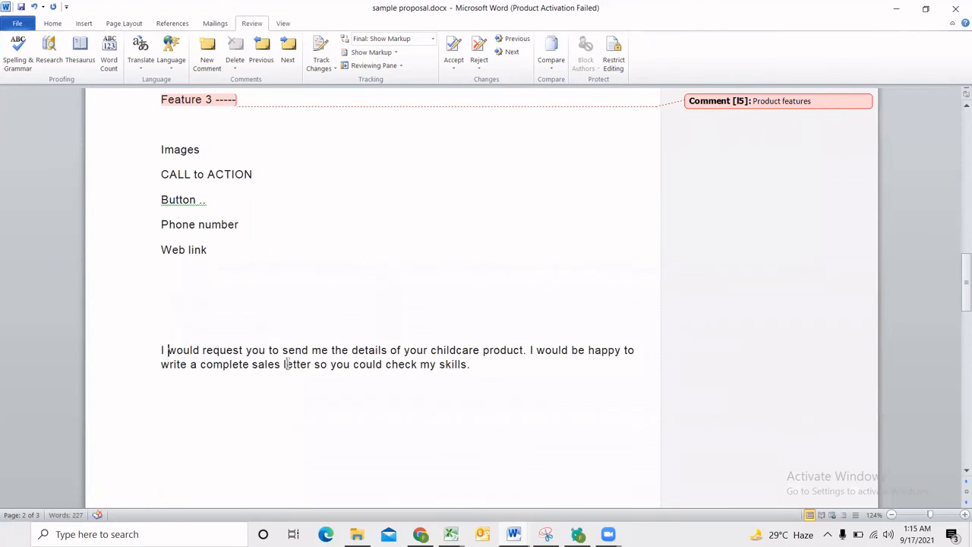
click(288, 363)
click(454, 364)
click(524, 351)
text((s))
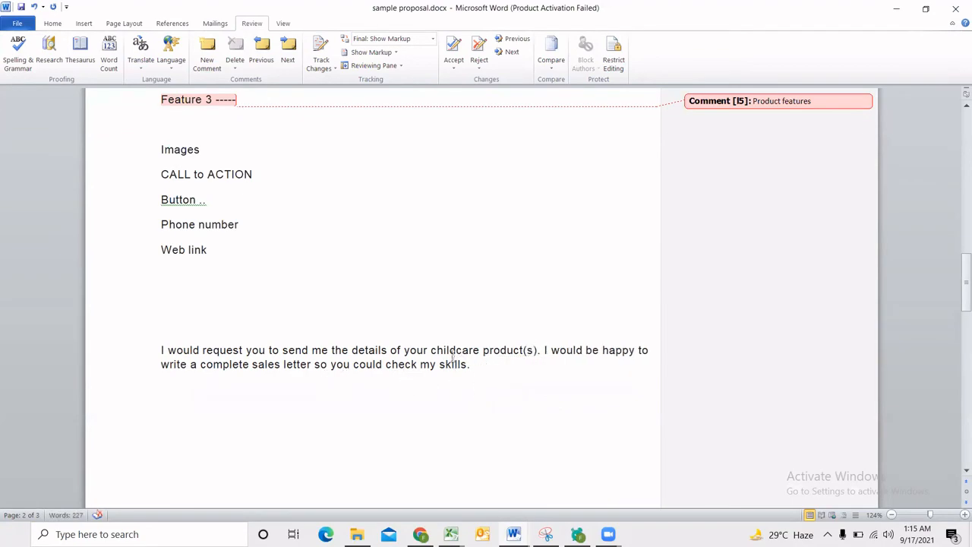
Replace the "Target audience" and "Goal" lines above "I know that feeling." with "Hi".
scroll(453, 355, up, 20)
scroll(323, 299, down, 3)
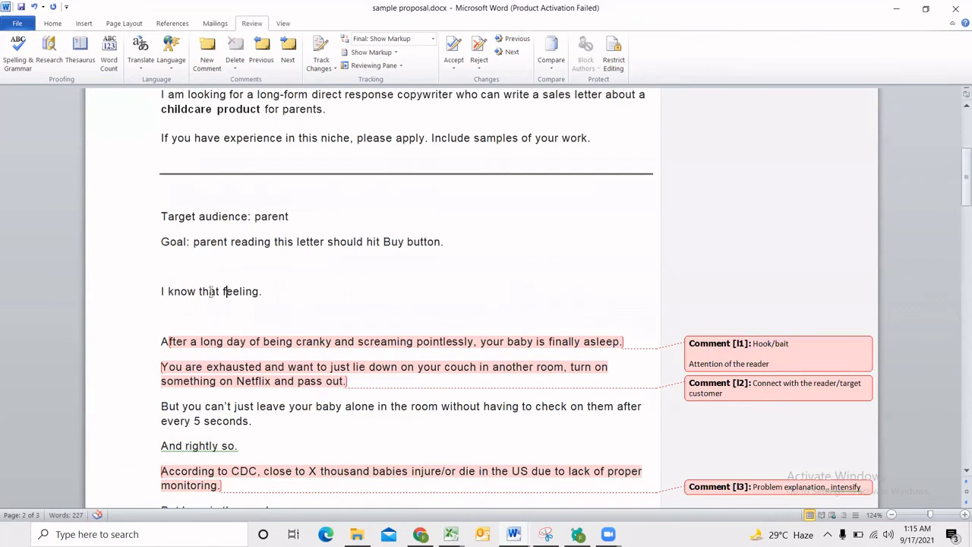
scroll(249, 395, down, 2)
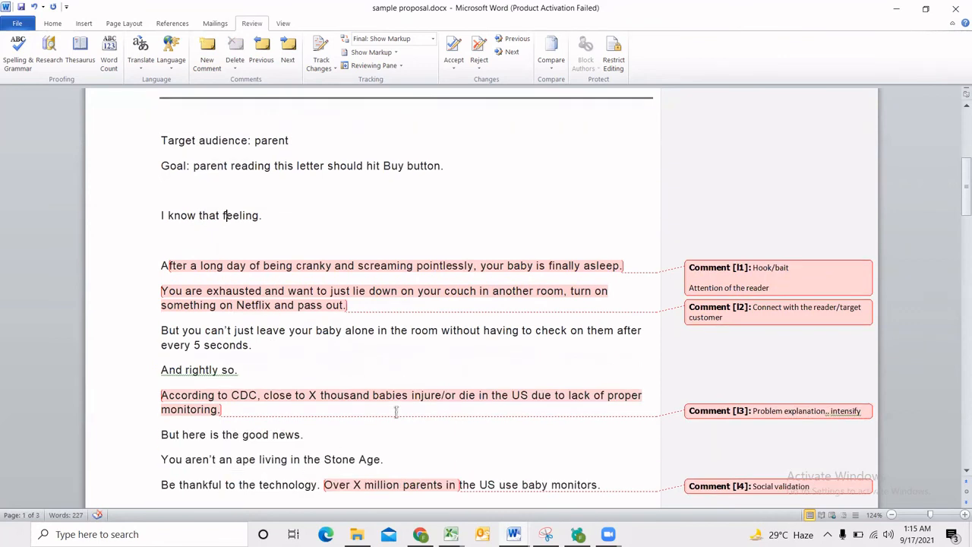
click(257, 268)
scroll(257, 275, up, 3)
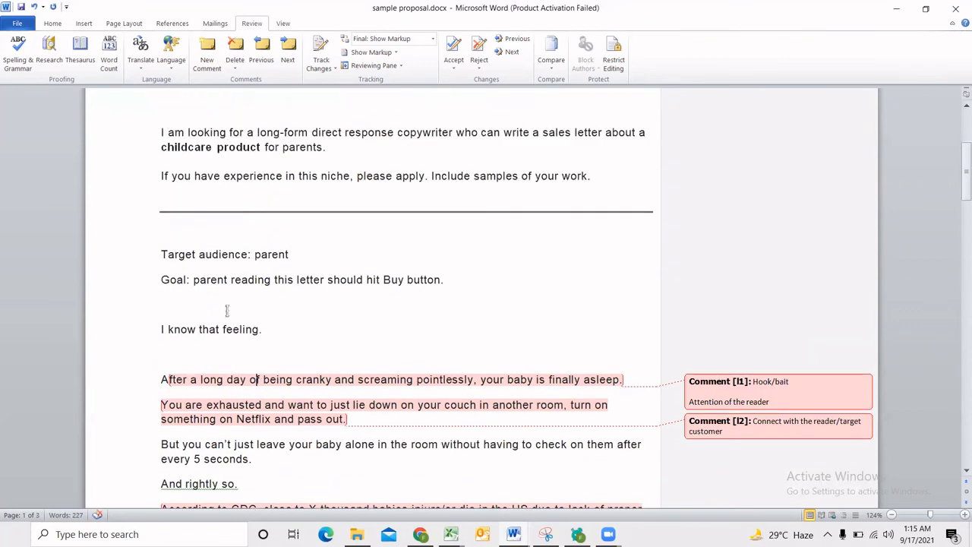
click(222, 307)
drag(453, 296, 156, 260)
text(Hi)
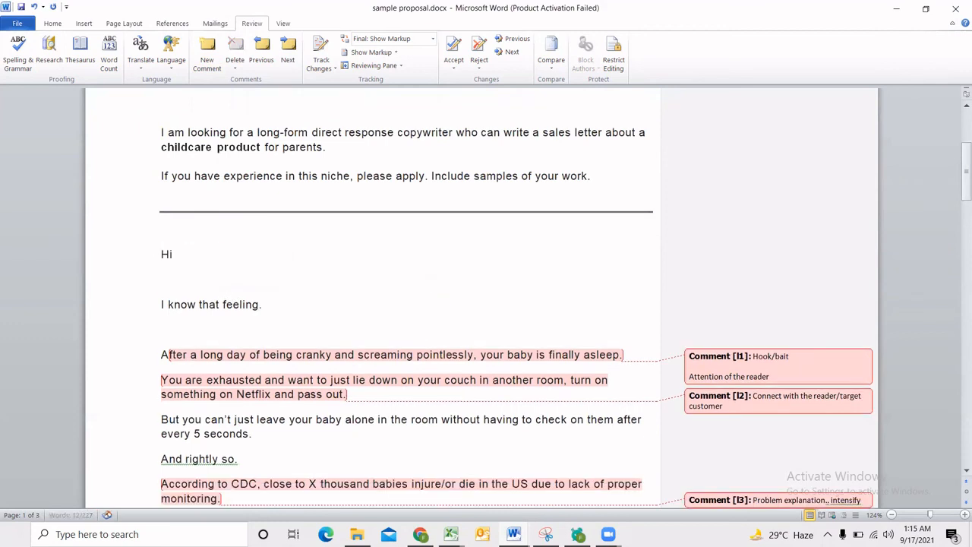
text( X ()
Complete the greeting as "Hi," and leave blank lines beneath it for an introduction.
key(BackSpace)
key(BackSpace)
key(BackSpace)
key(BackSpace)
text(ey th)
key(BackSpace)
key(BackSpace)
text(i,)
key(Return)
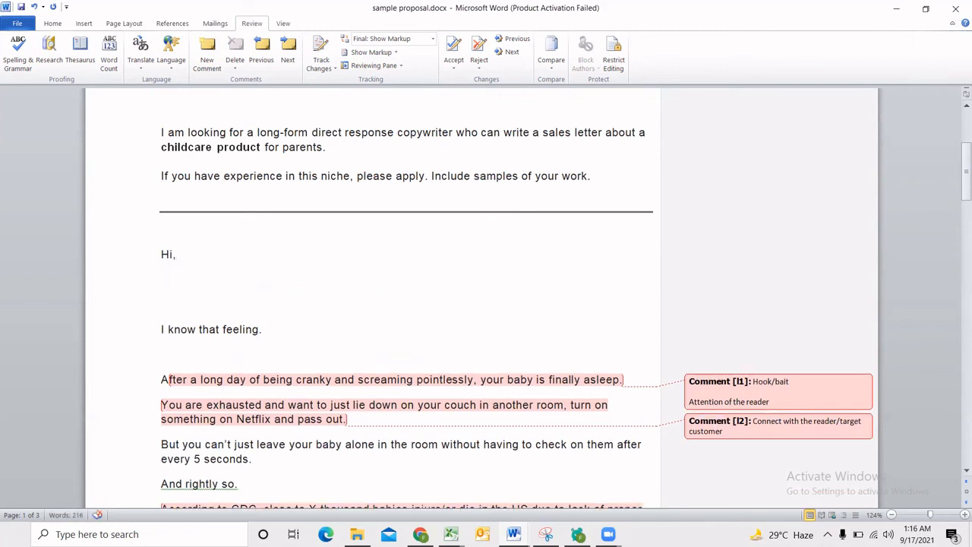
key(Return)
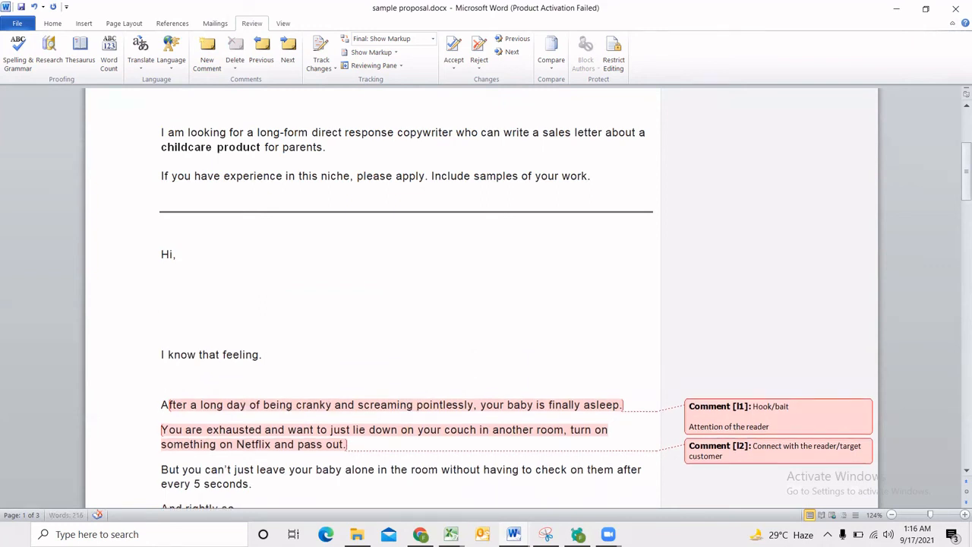
Below the greeting, write "I have written a sample sales letter on a childcare product of my choice (baby monitor!). Please take a look.".
text(I ah)
key(BackSpace)
key(BackSpace)
text(have written a sample)
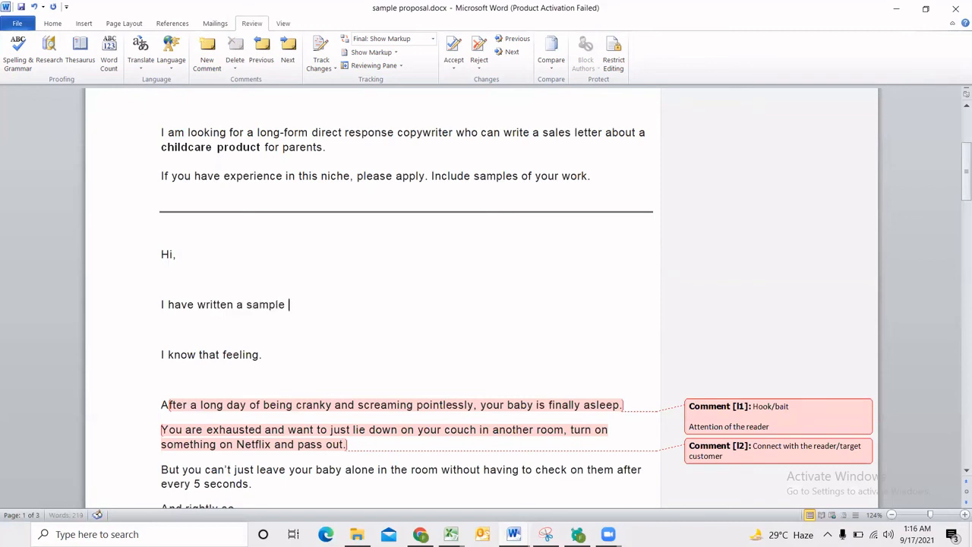
text( c)
key(BackSpace)
key(BackSpace)
key(BackSpace)
text(on)
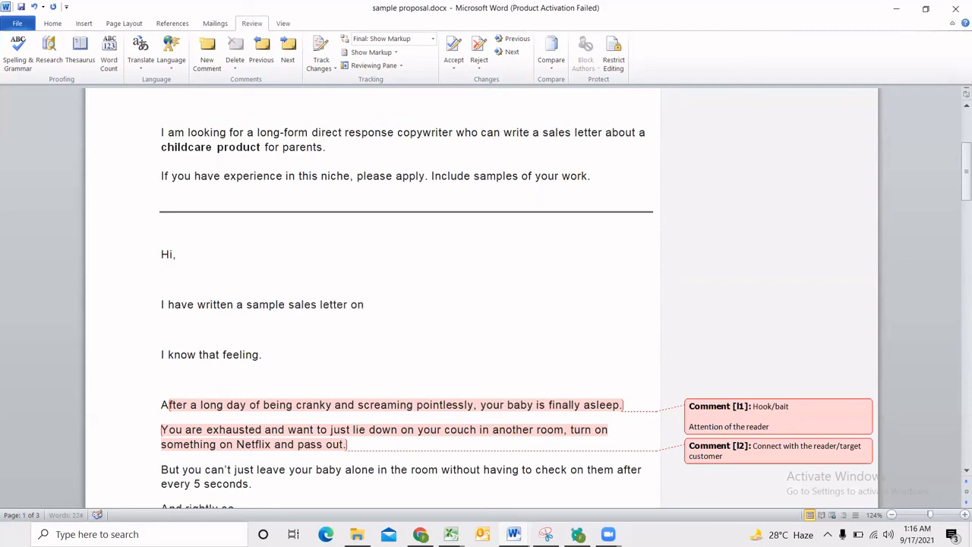
text( a childcare product o)
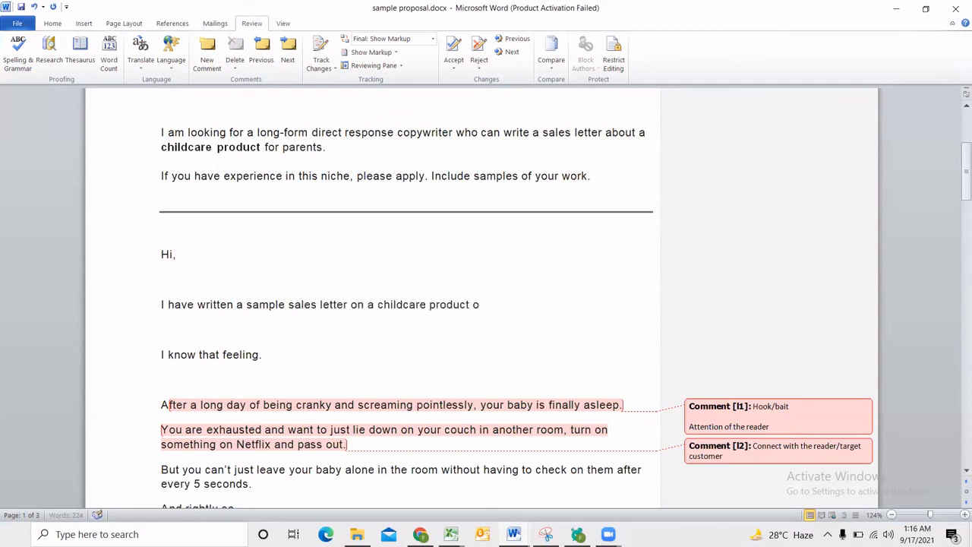
text(f my choice (baby monitor)
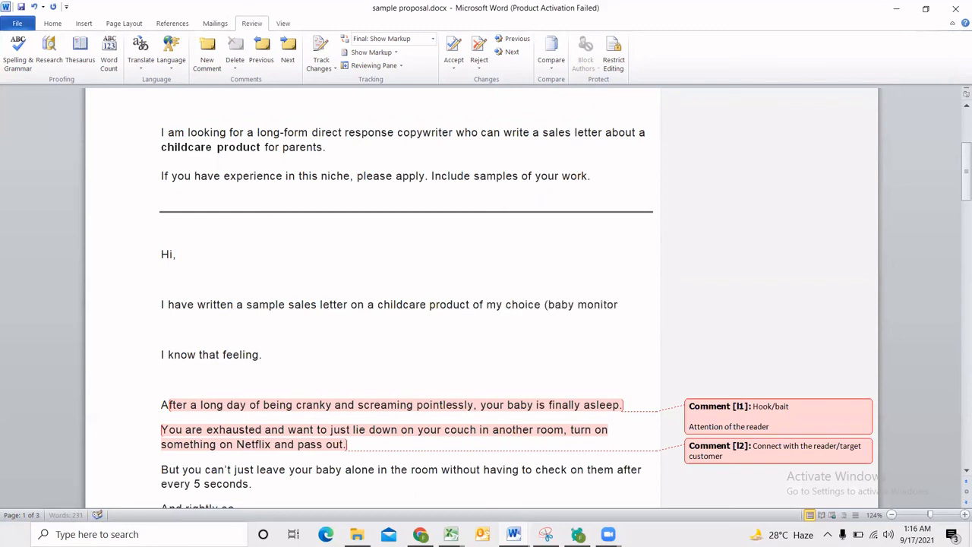
text(!). Please )
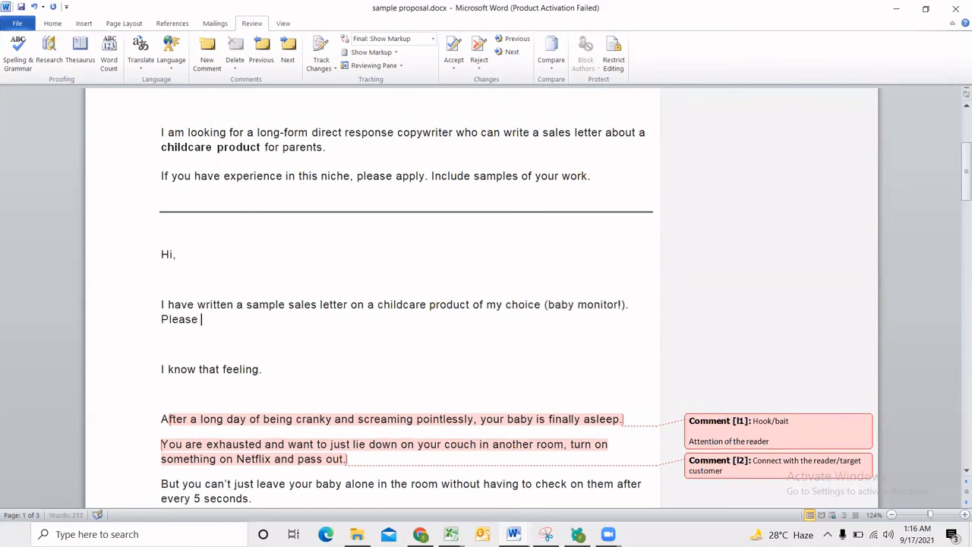
text(take a look.)
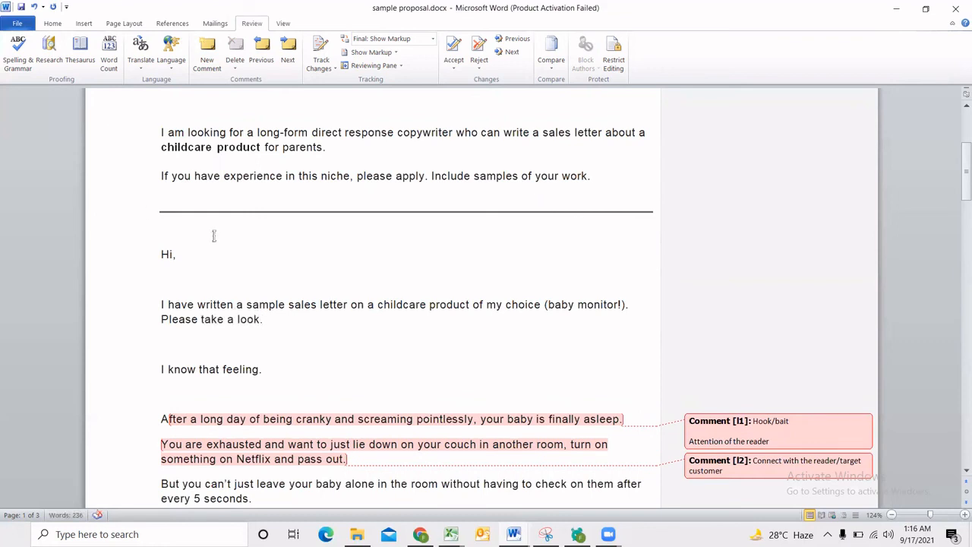
Below the introduction, add the example line "I am a great copywriter. Please hire me. I have X years ..".
scroll(292, 262, down, 3)
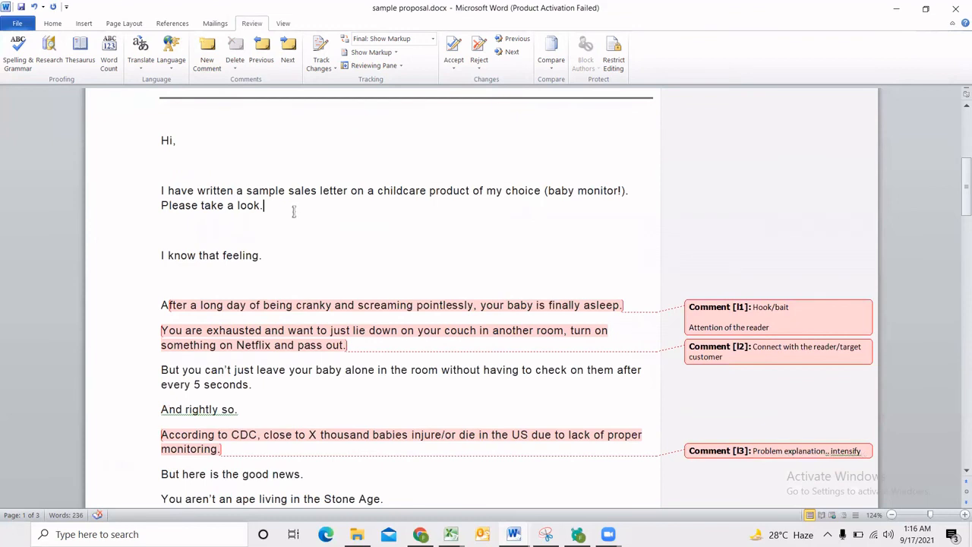
scroll(258, 254, up, 1)
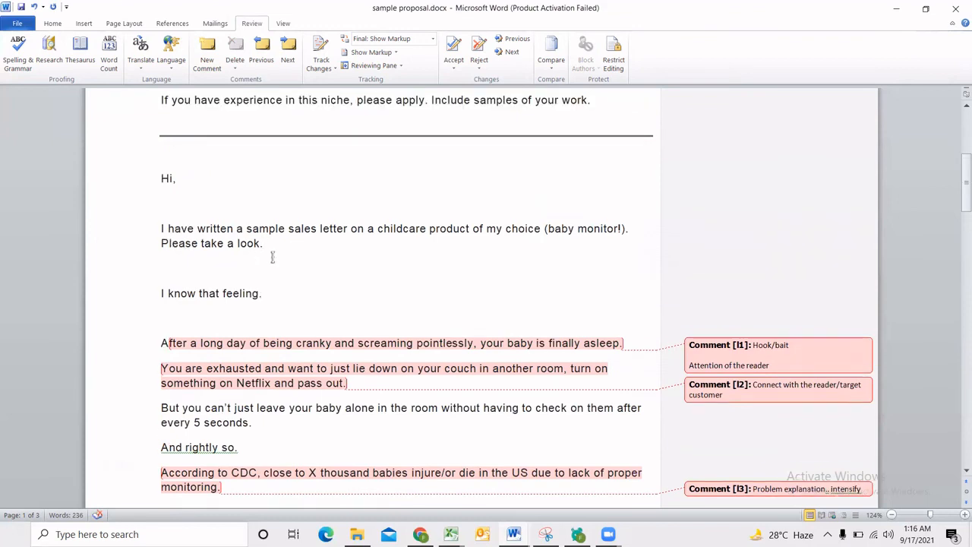
drag(271, 255, 174, 233)
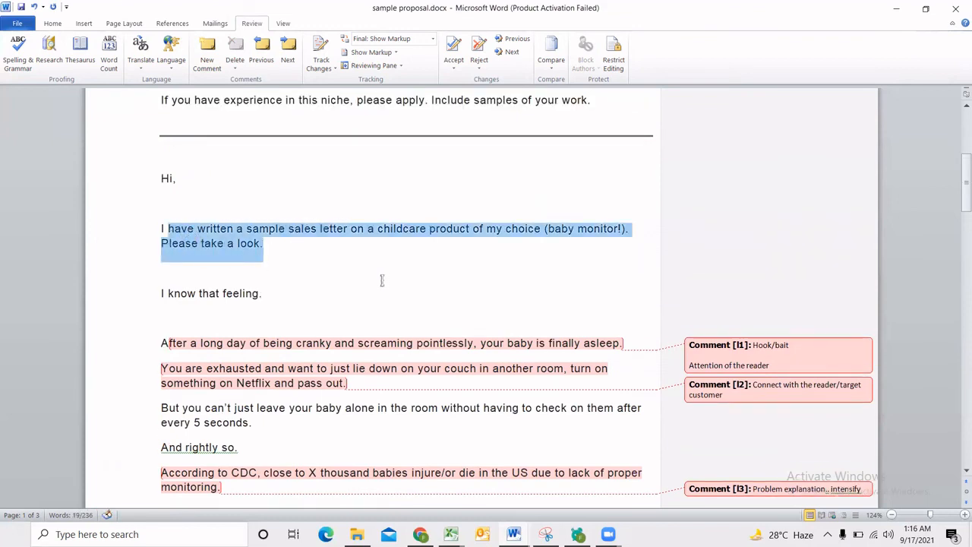
click(334, 278)
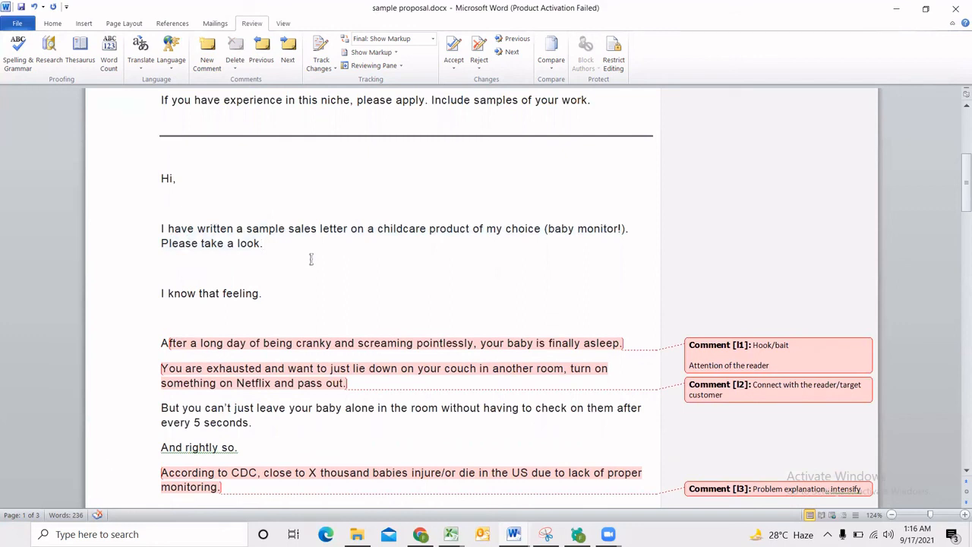
key(Return)
key(Return)
text(m grea)
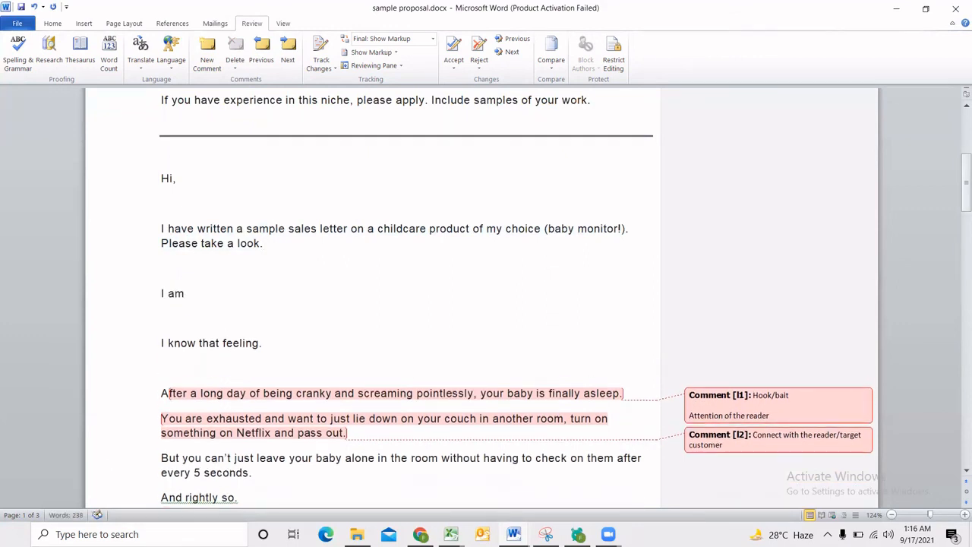
key(BackSpace)
key(BackSpace)
key(BackSpace)
text(great copywriter. Please)
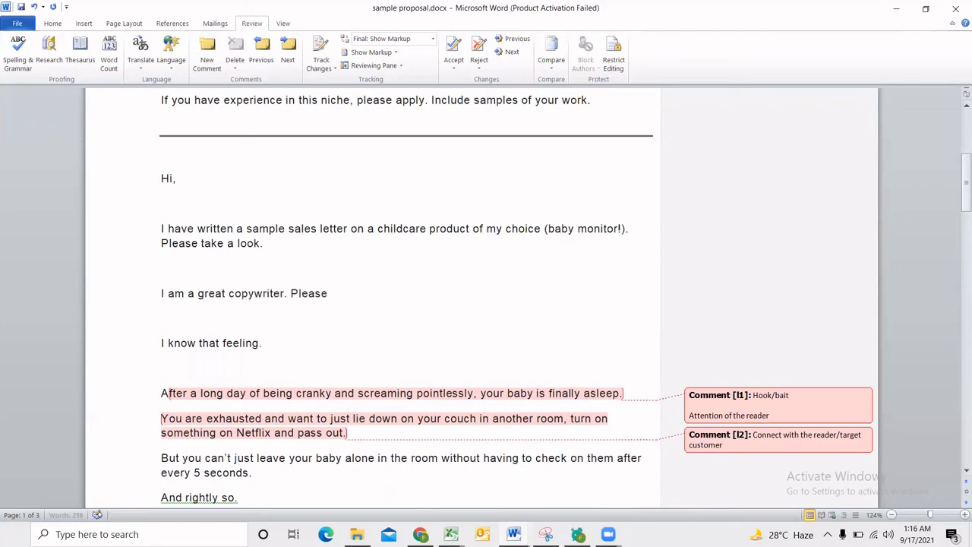
text( hire me. I have X years ..)
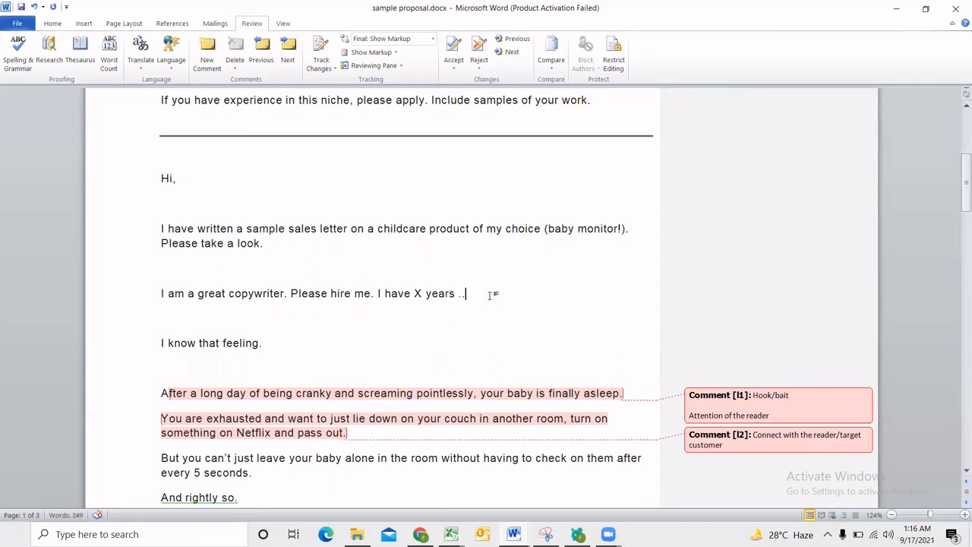
Delete the line beginning "I am a great copywriter".
drag(489, 296, 144, 303)
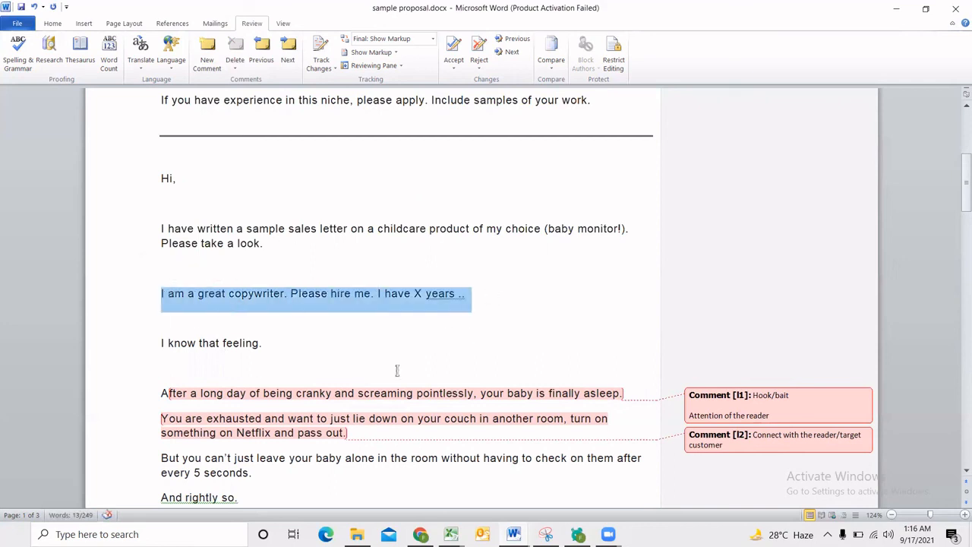
key(Delete)
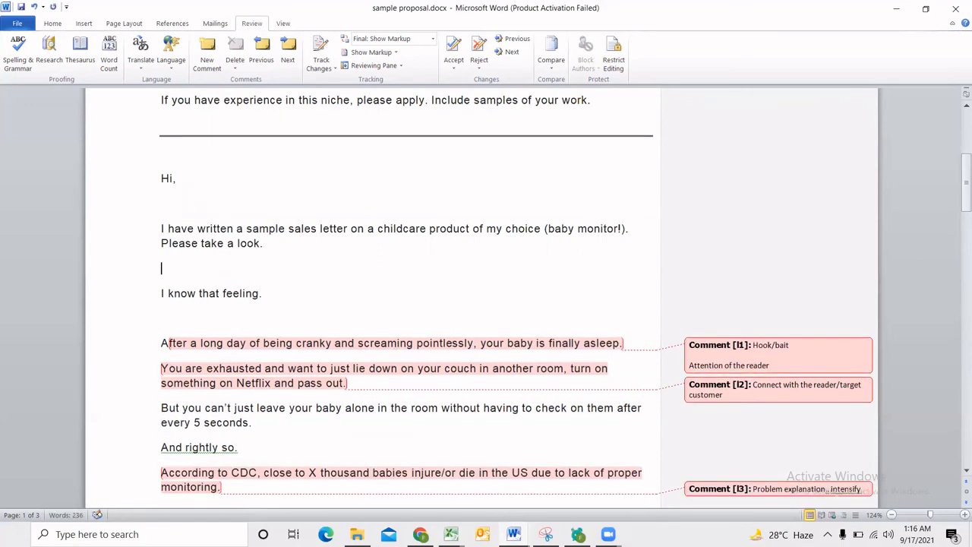
Review the proposal from the introduction through the sales letter and call to action to the closing paragraph.
scroll(286, 378, down, 2)
scroll(286, 379, up, 2)
click(296, 256)
drag(198, 232, 528, 228)
click(379, 248)
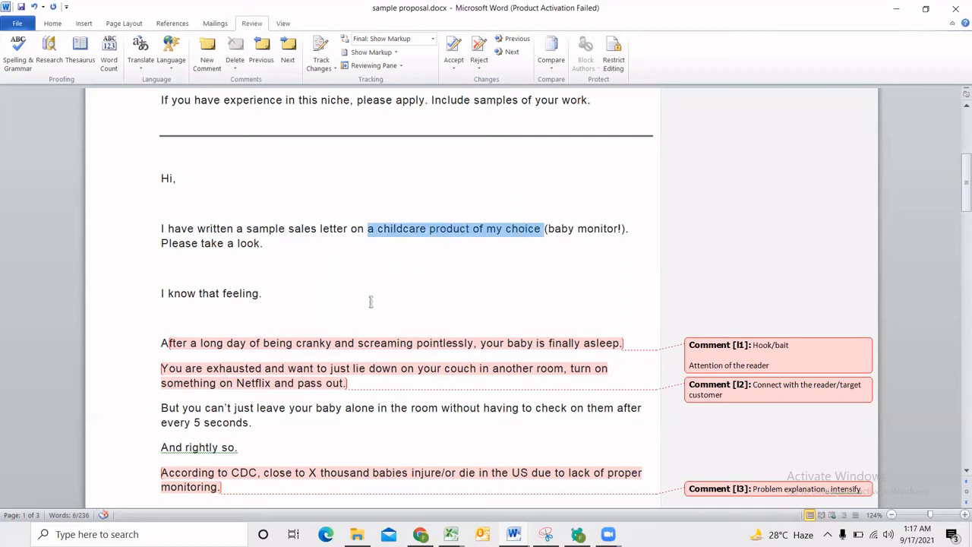
click(453, 269)
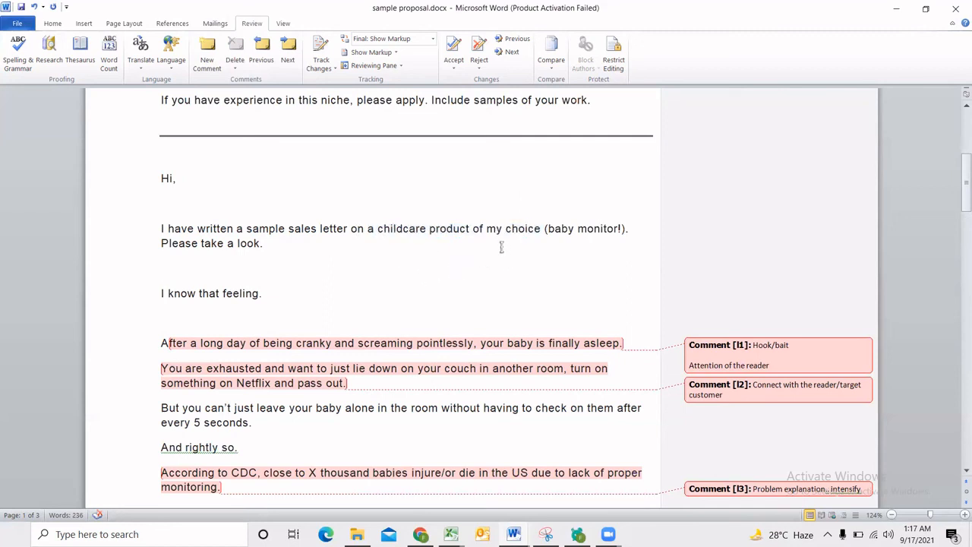
scroll(501, 247, down, 3)
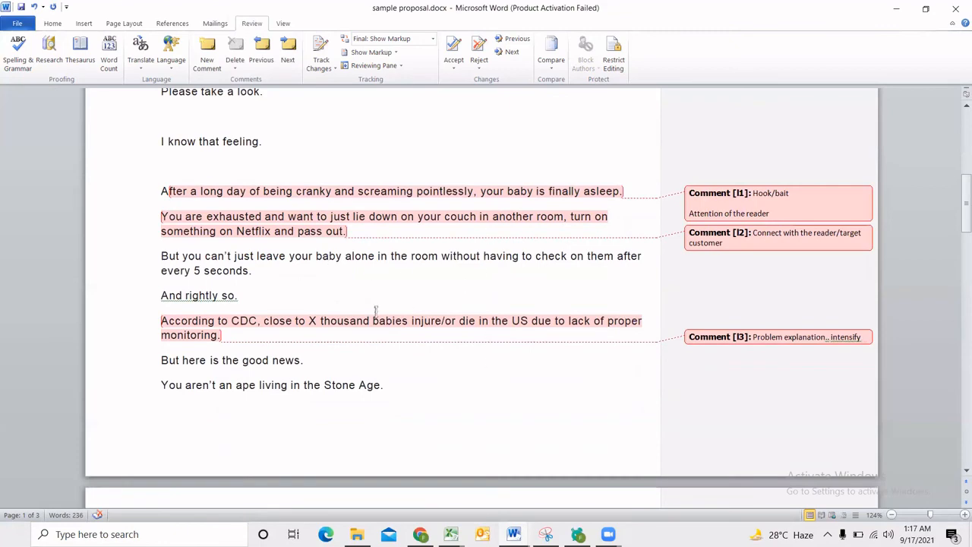
scroll(502, 347, down, 11)
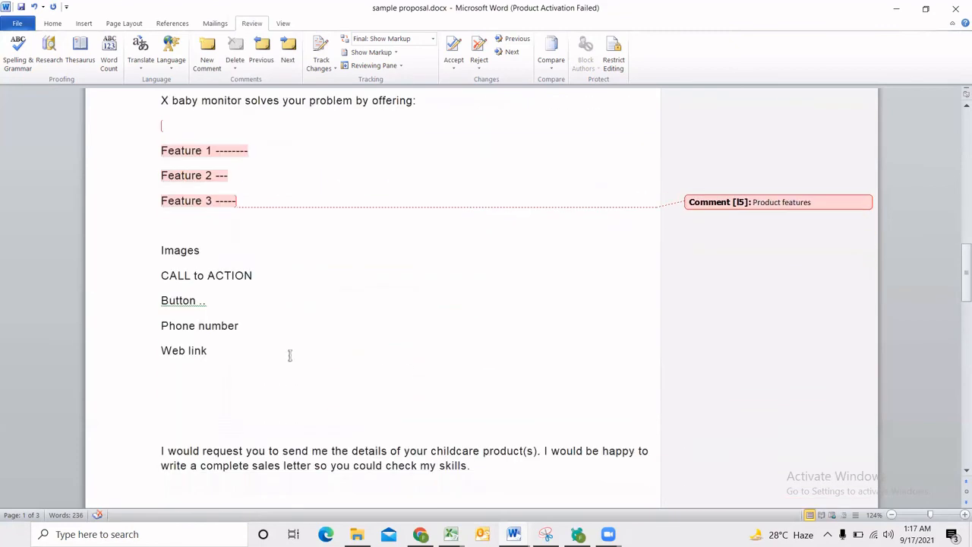
drag(498, 395, 185, 360)
click(184, 360)
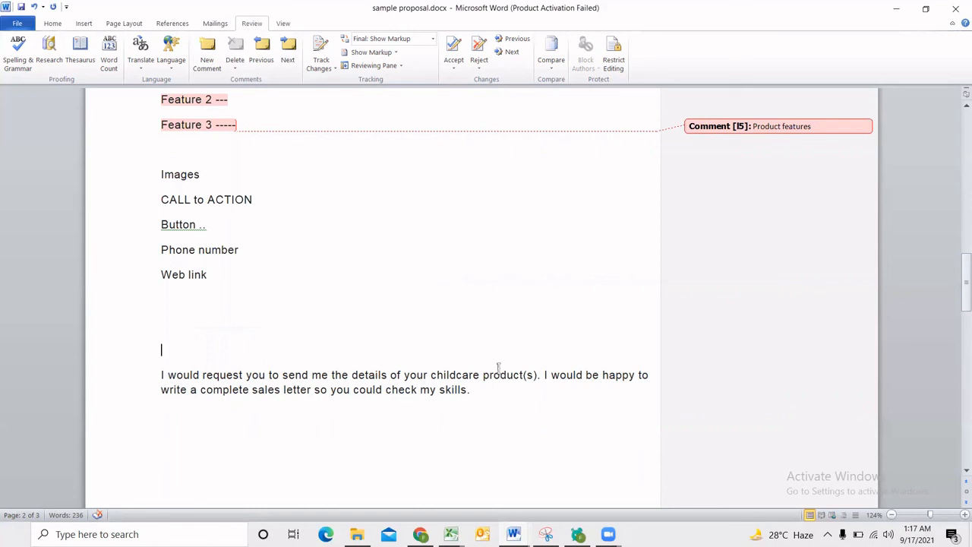
click(463, 390)
scroll(436, 386, up, 6)
scroll(437, 387, up, 4)
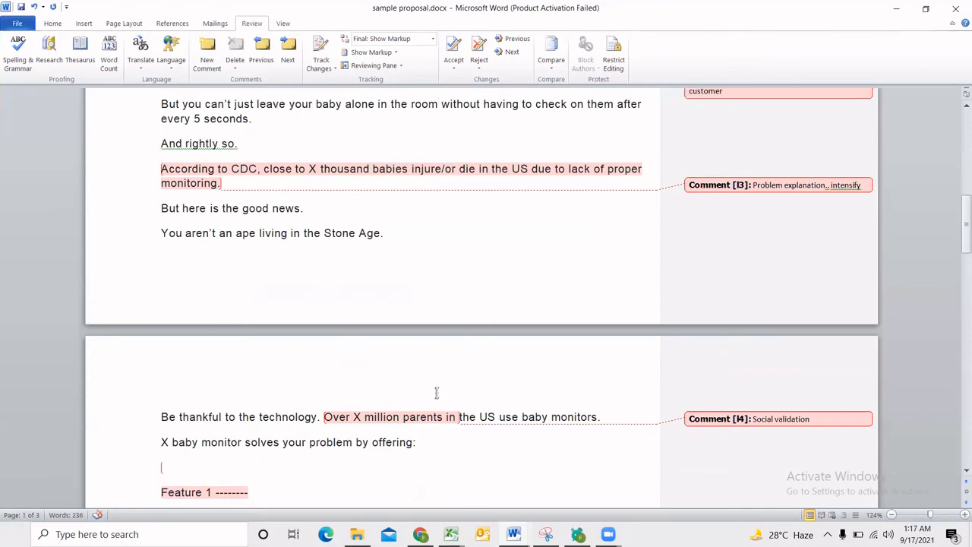
Reread the full proposal from the job posting and greeting through the commented sales letter, call-to-action lines and closing request, ending back at the greeting.
scroll(436, 396, up, 13)
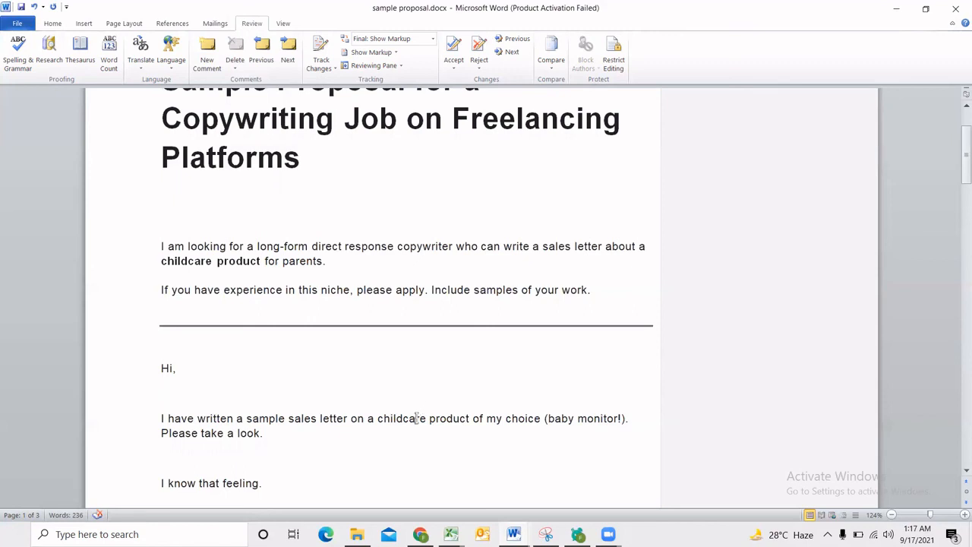
scroll(415, 418, up, 3)
scroll(414, 416, down, 2)
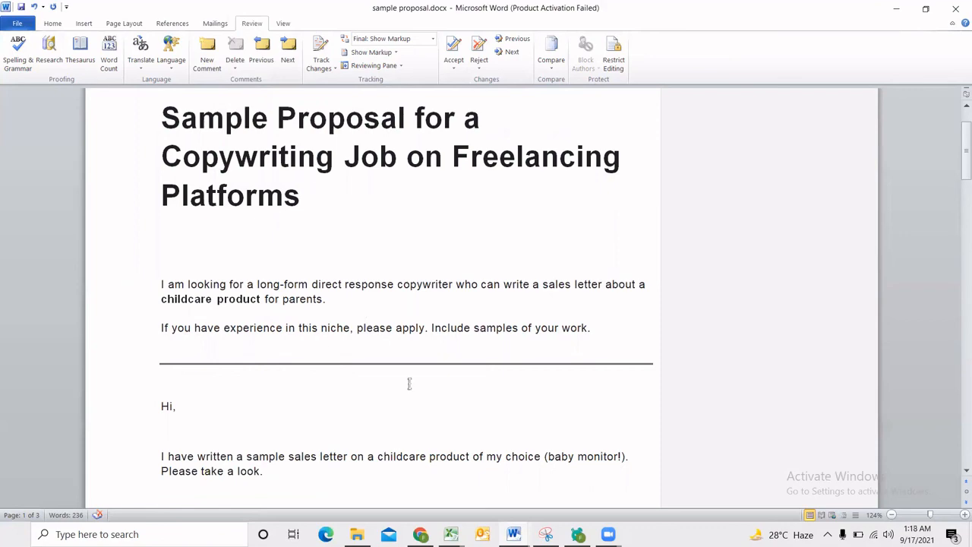
scroll(409, 383, down, 8)
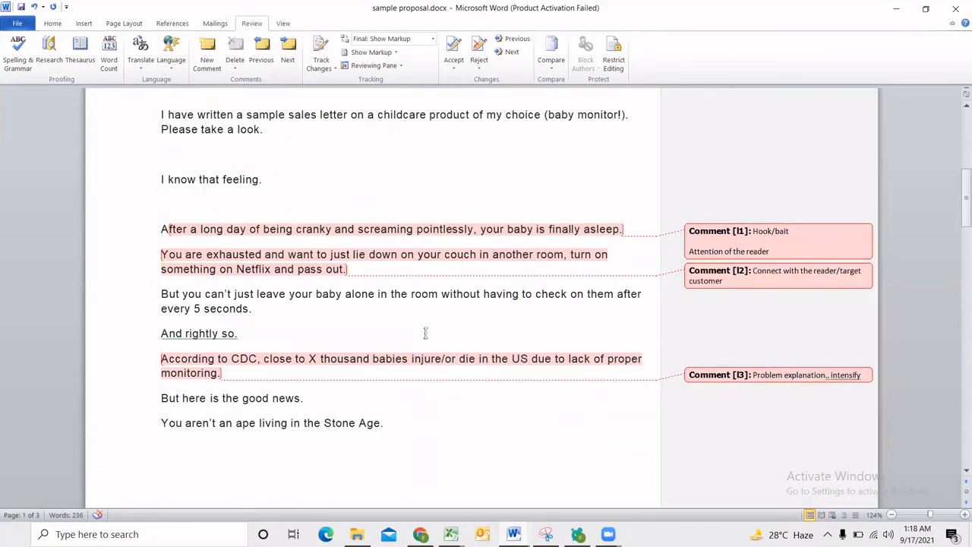
scroll(425, 335, down, 7)
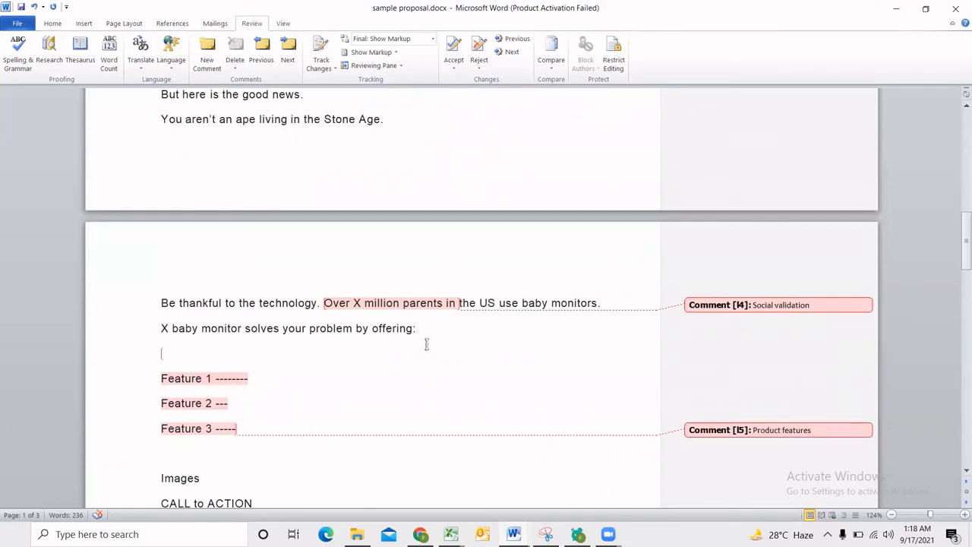
scroll(426, 344, down, 3)
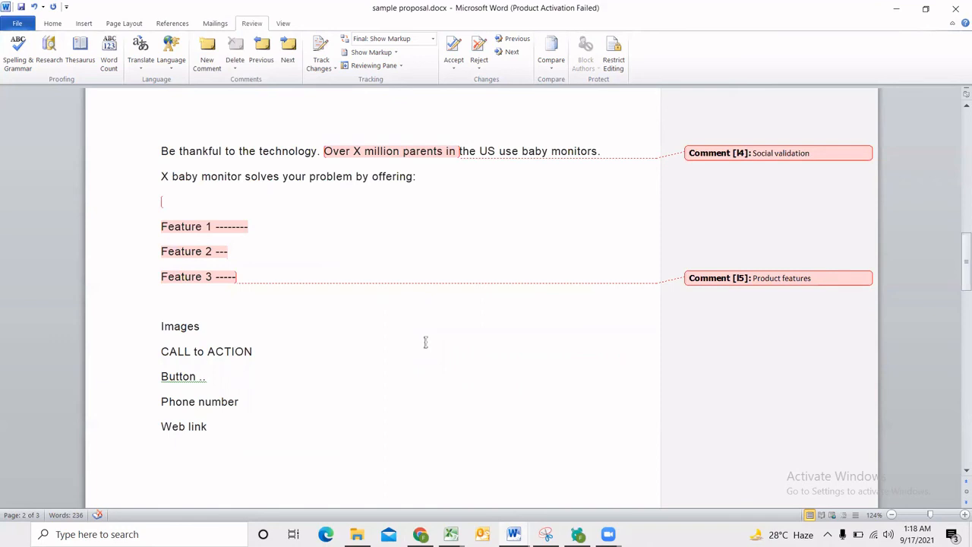
scroll(420, 341, down, 2)
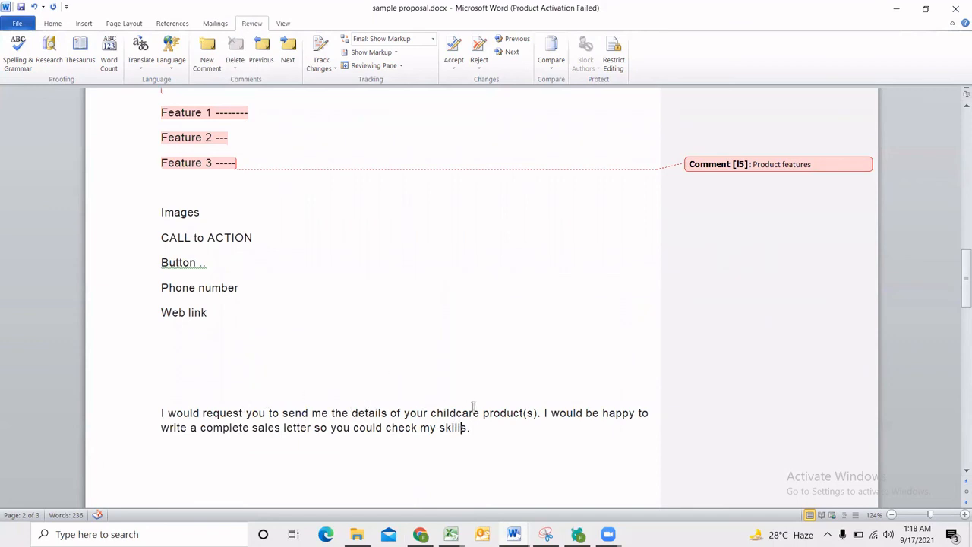
scroll(374, 403, up, 2)
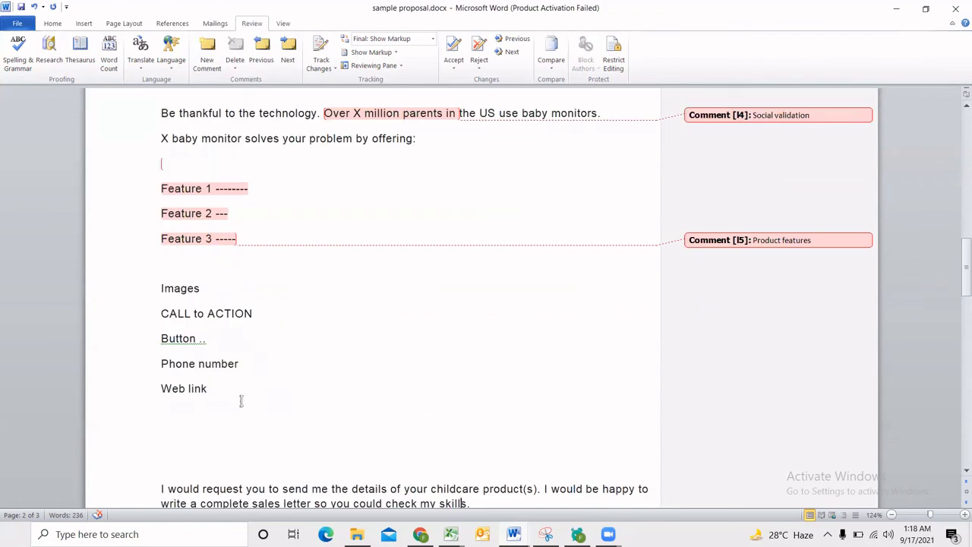
drag(241, 401, 161, 312)
scroll(580, 355, up, 10)
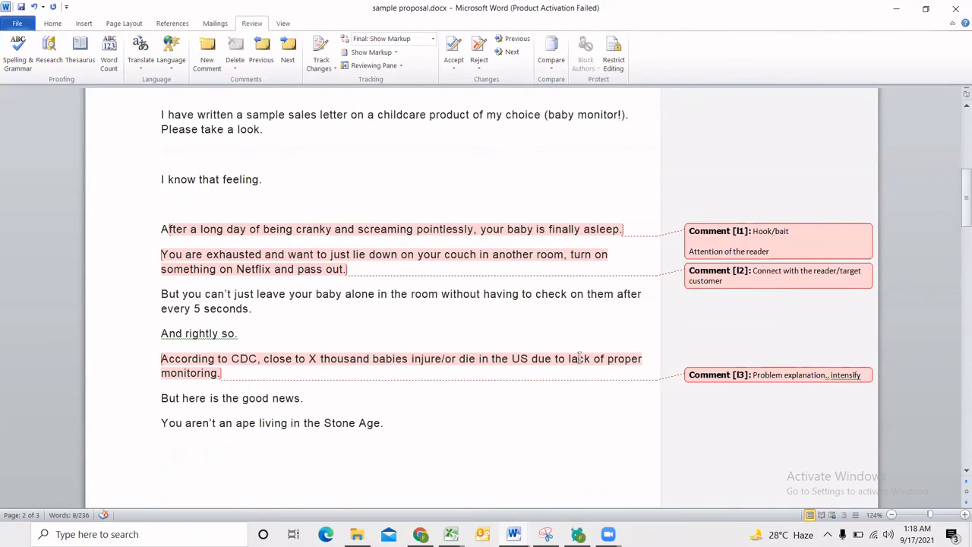
scroll(580, 357, up, 4)
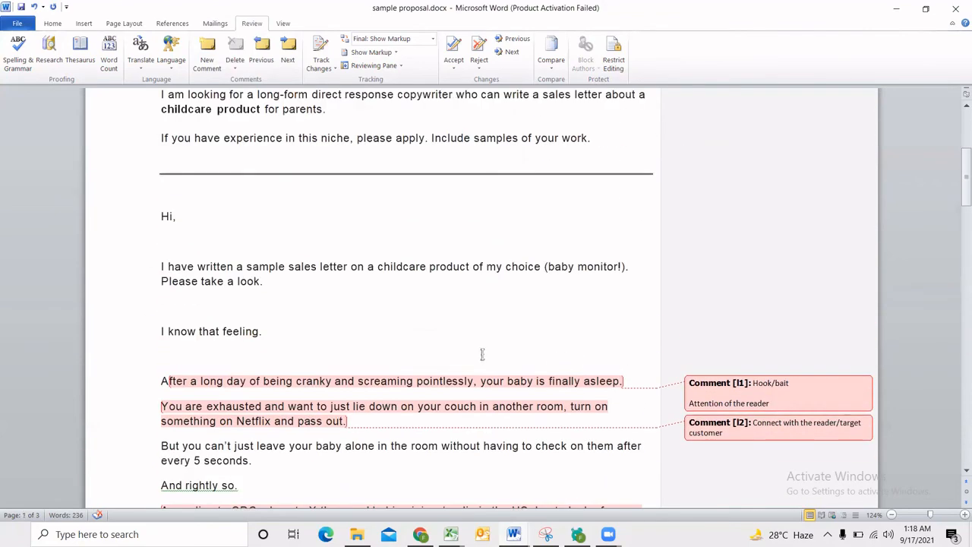